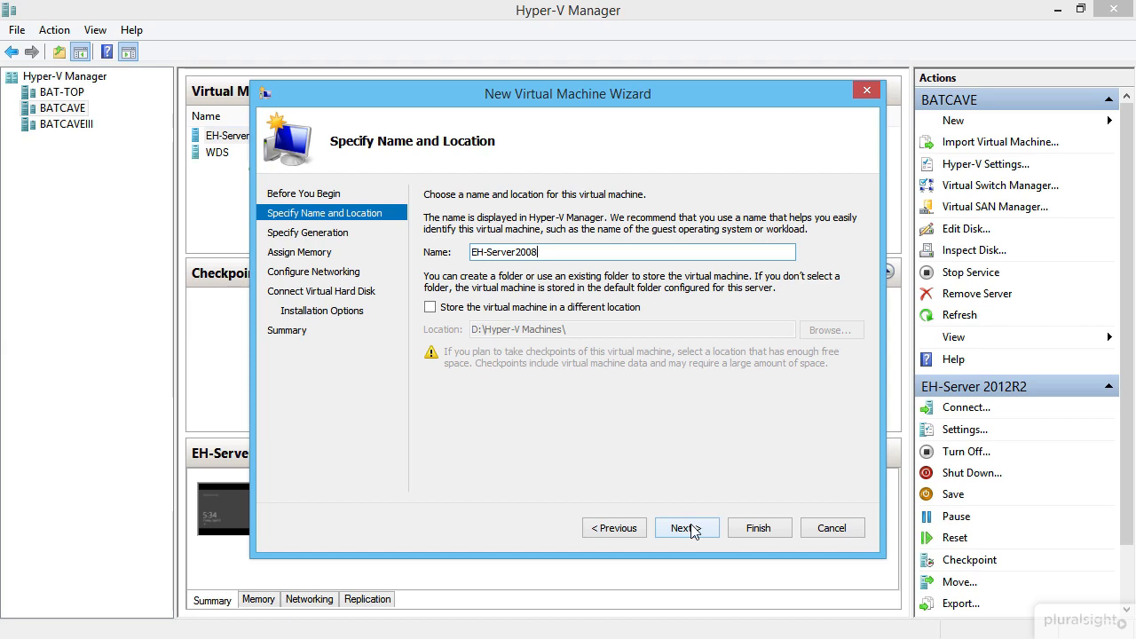
- Store the new virtual machine in D:\ceh project\vm's\ instead of the default folder
left_click(480, 306)
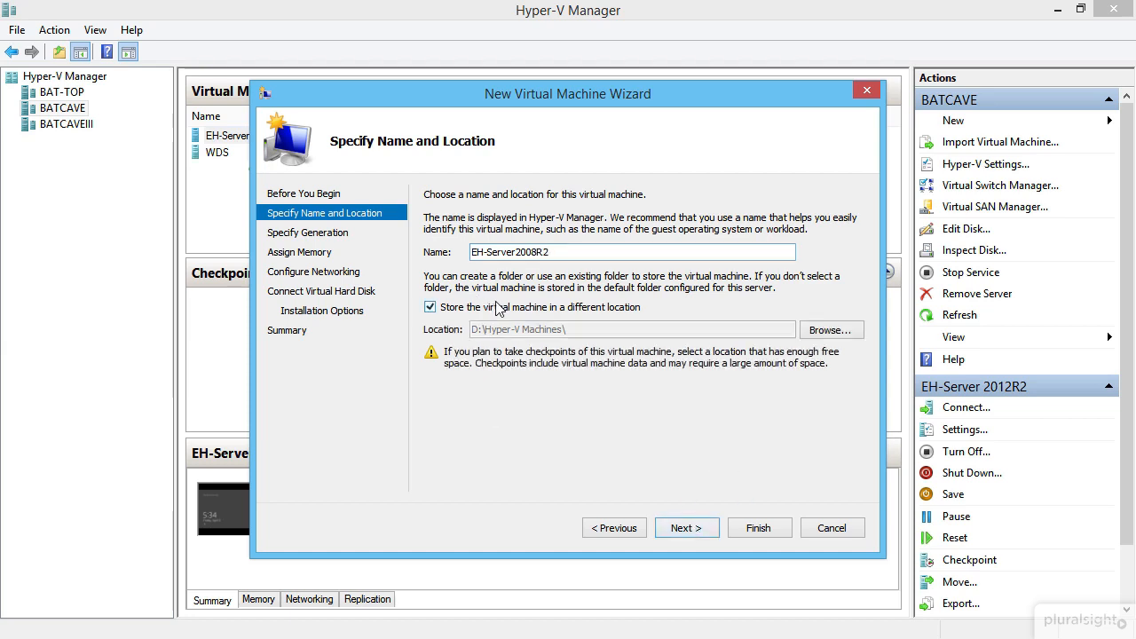
left_click(833, 330)
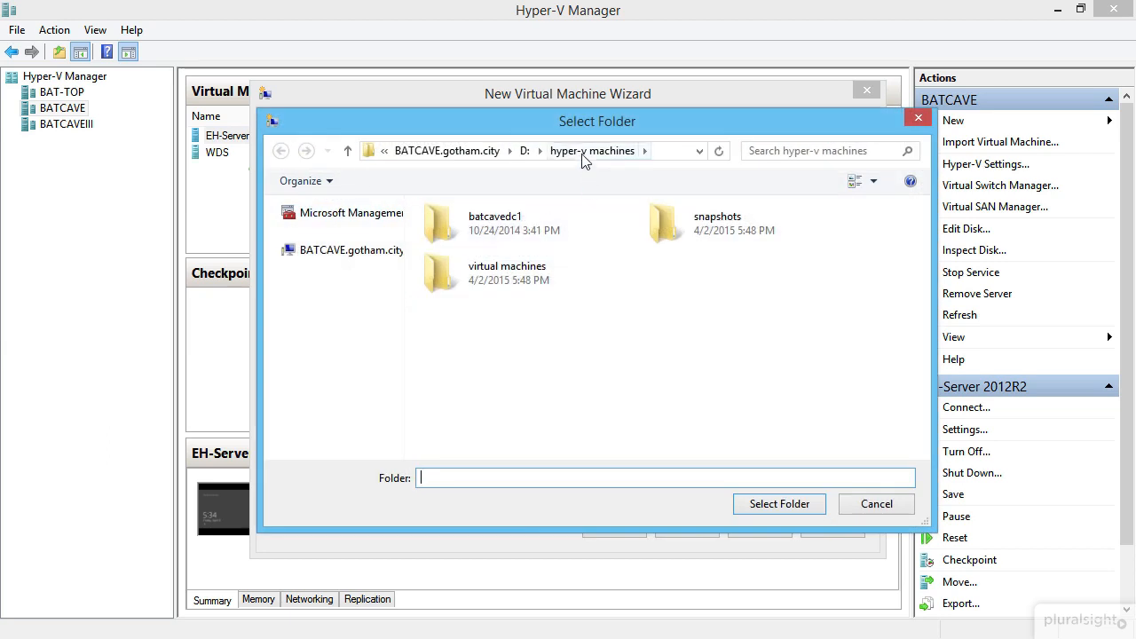
left_click(525, 151)
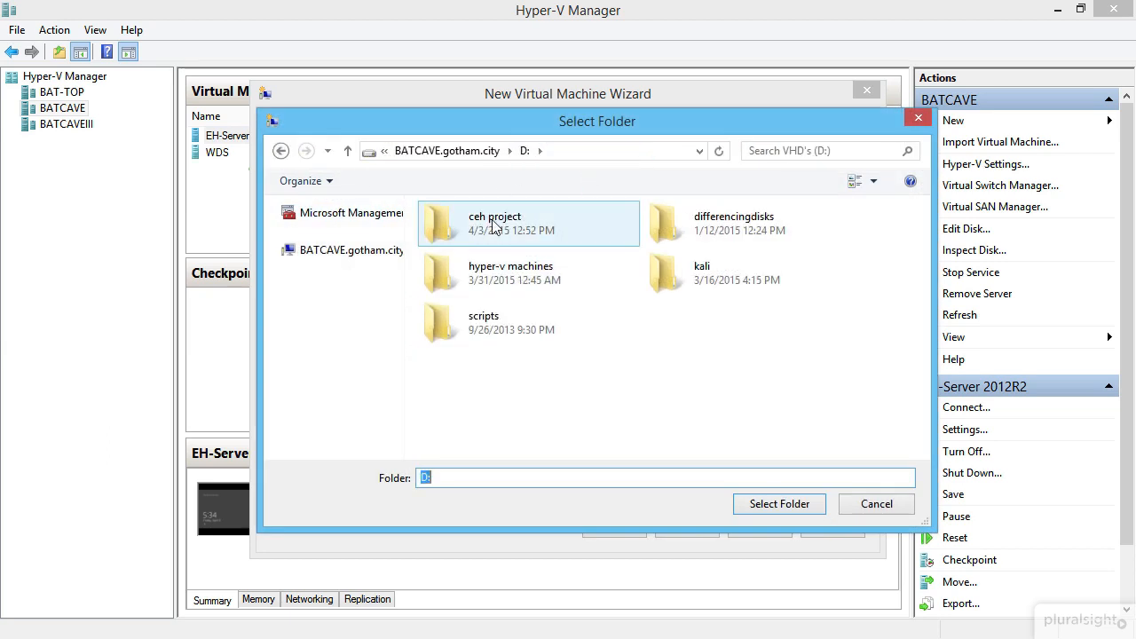
double_click(495, 224)
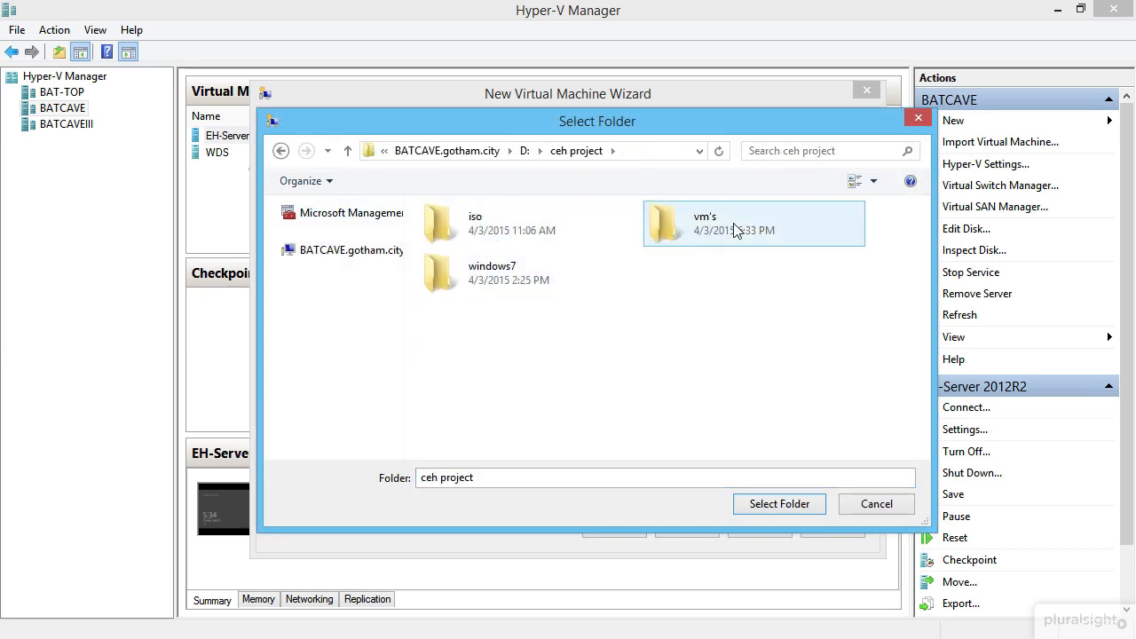
double_click(740, 226)
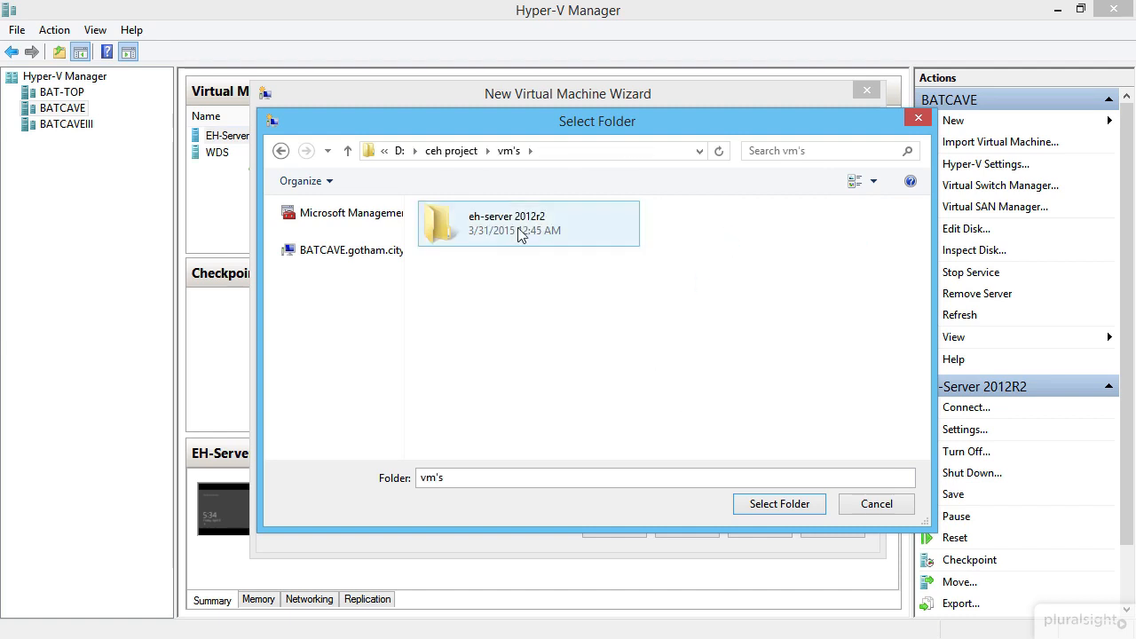
left_click(777, 506)
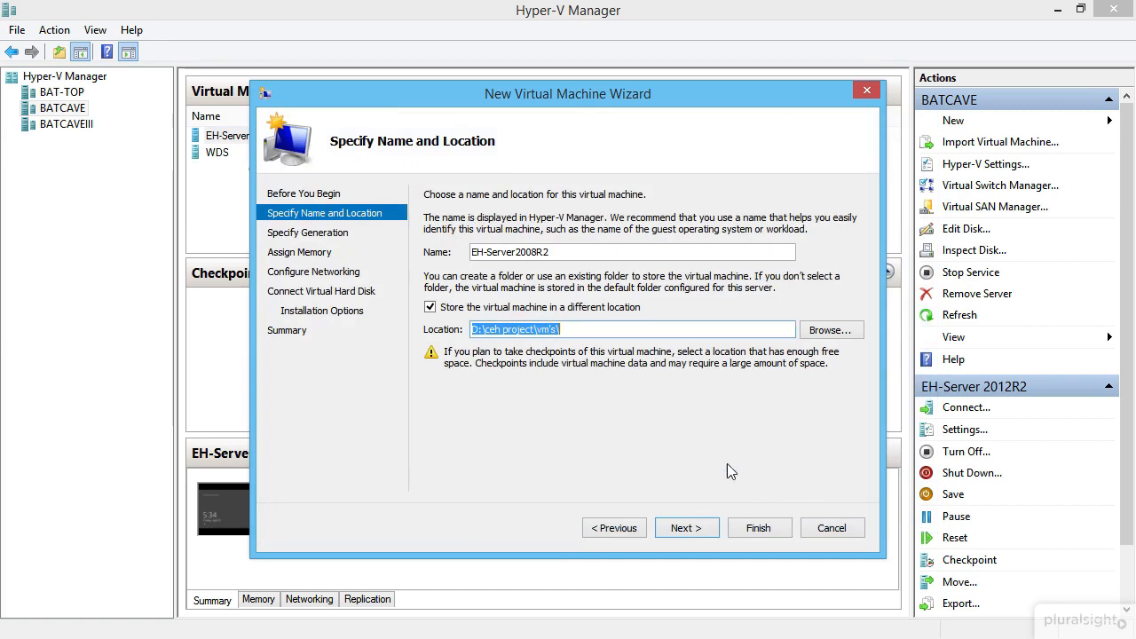
left_click(684, 529)
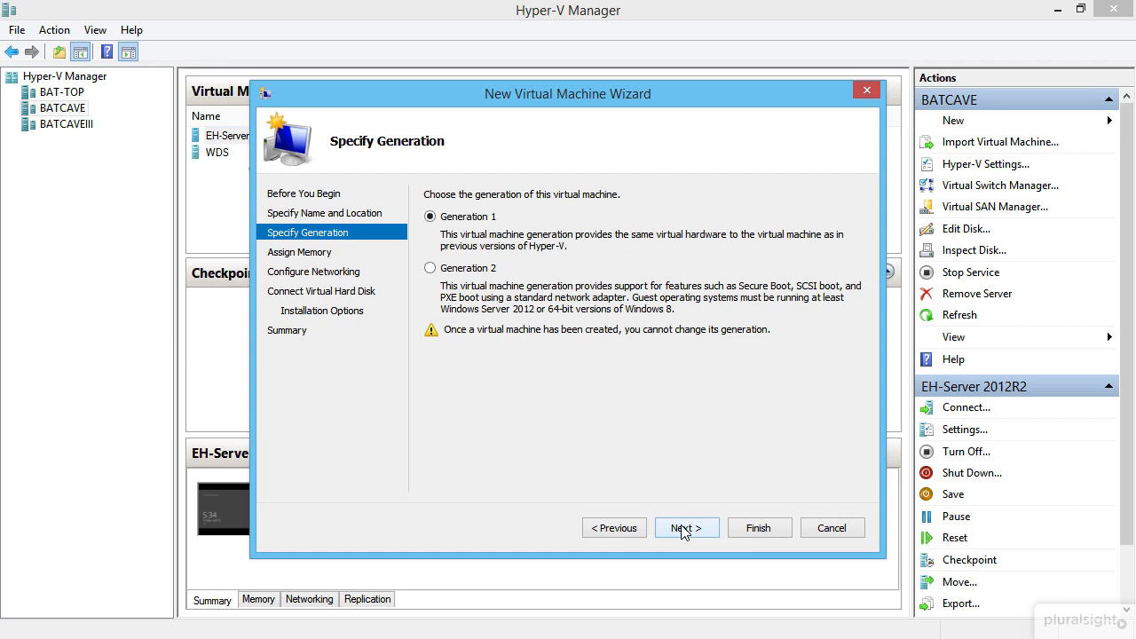
- Keep Generation 1 and give the VM 2048 MB of startup memory
left_click(684, 530)
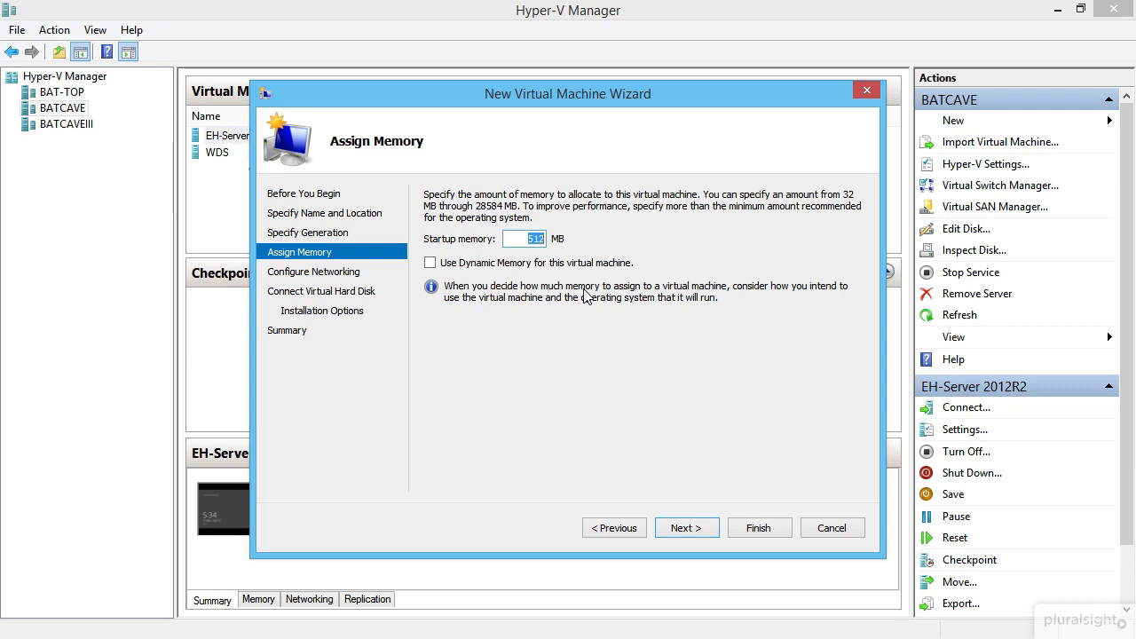
type("2048")
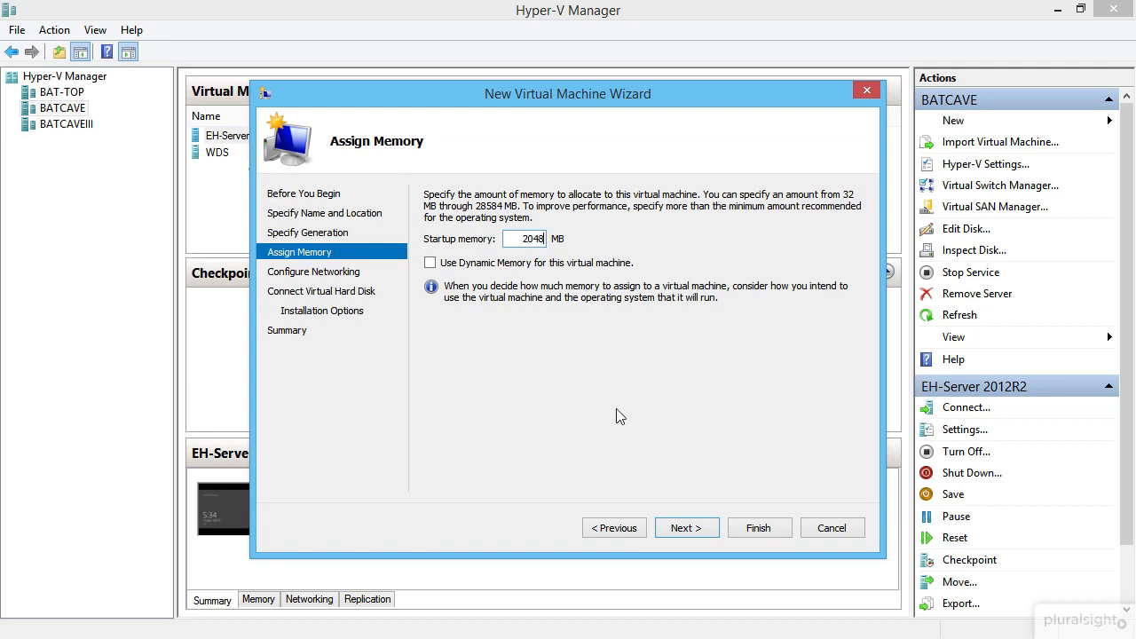
left_click(673, 529)
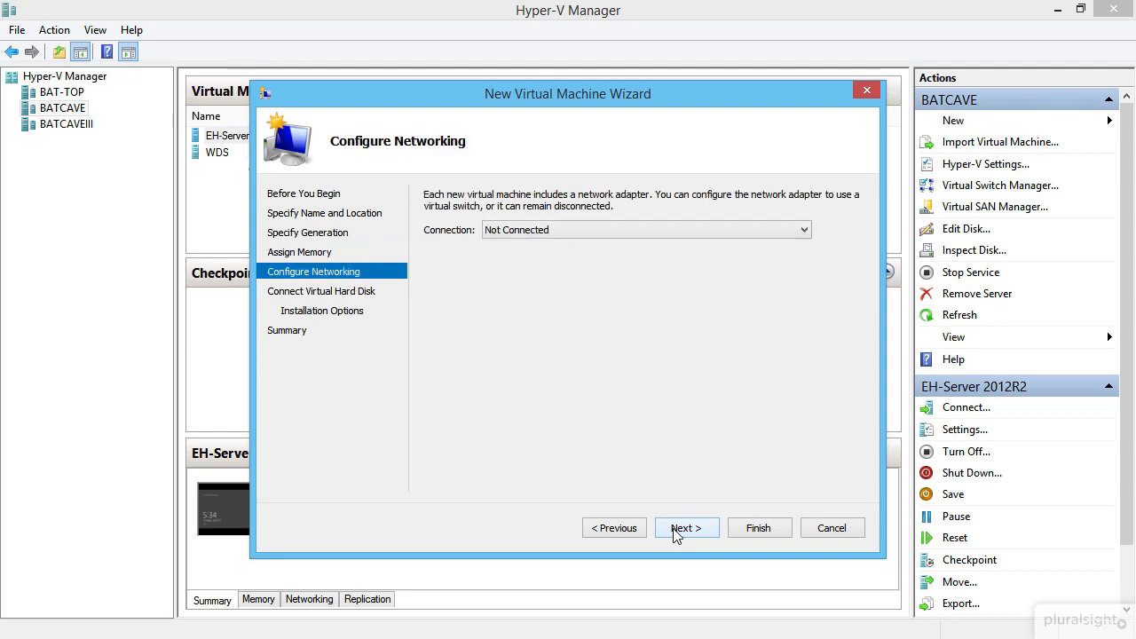
- Connect the VM's network adapter to Hacking Network
left_click(566, 232)
left_click(562, 281)
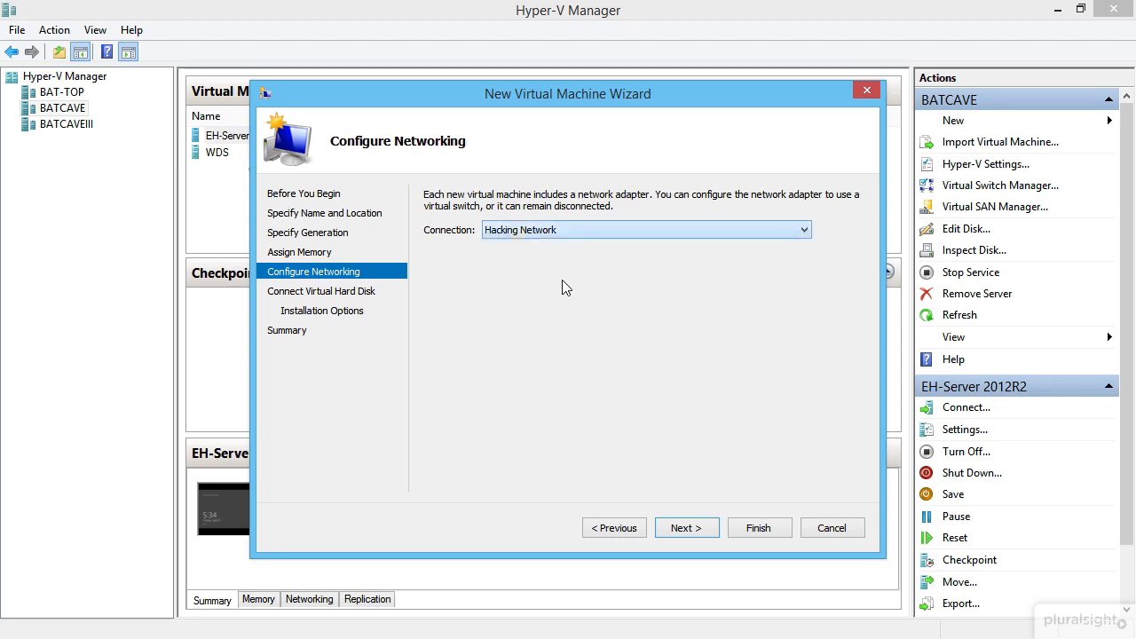
left_click(683, 533)
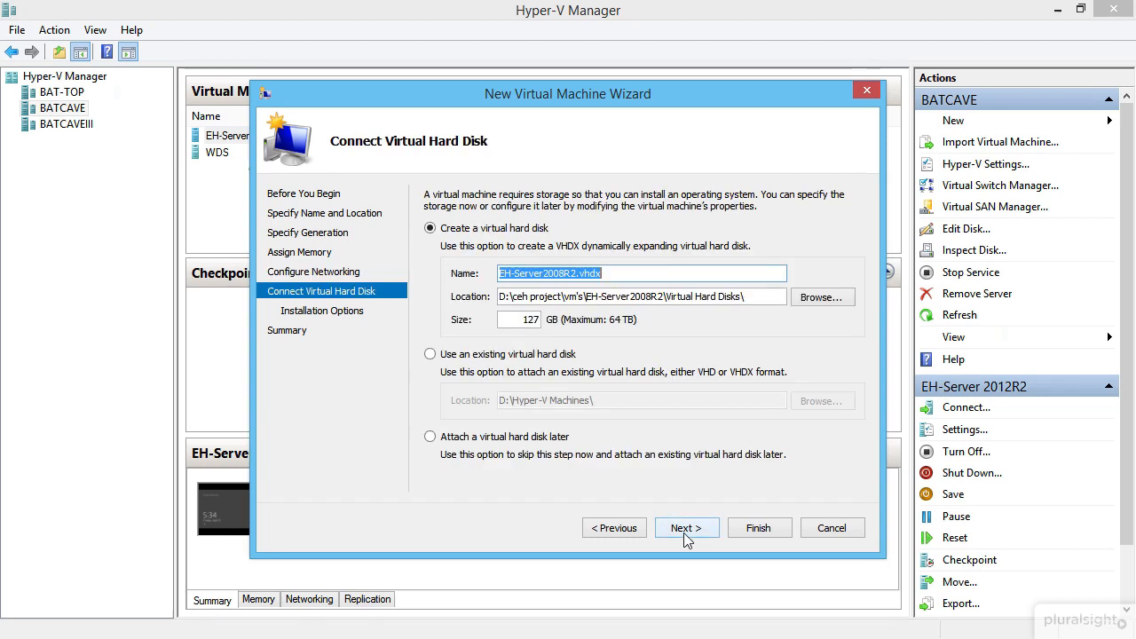
- Keep the default new 127 GB virtual disk EH-Server2008R2.vhdx in its default location
left_click(600, 275)
left_click_drag(600, 275, 467, 276)
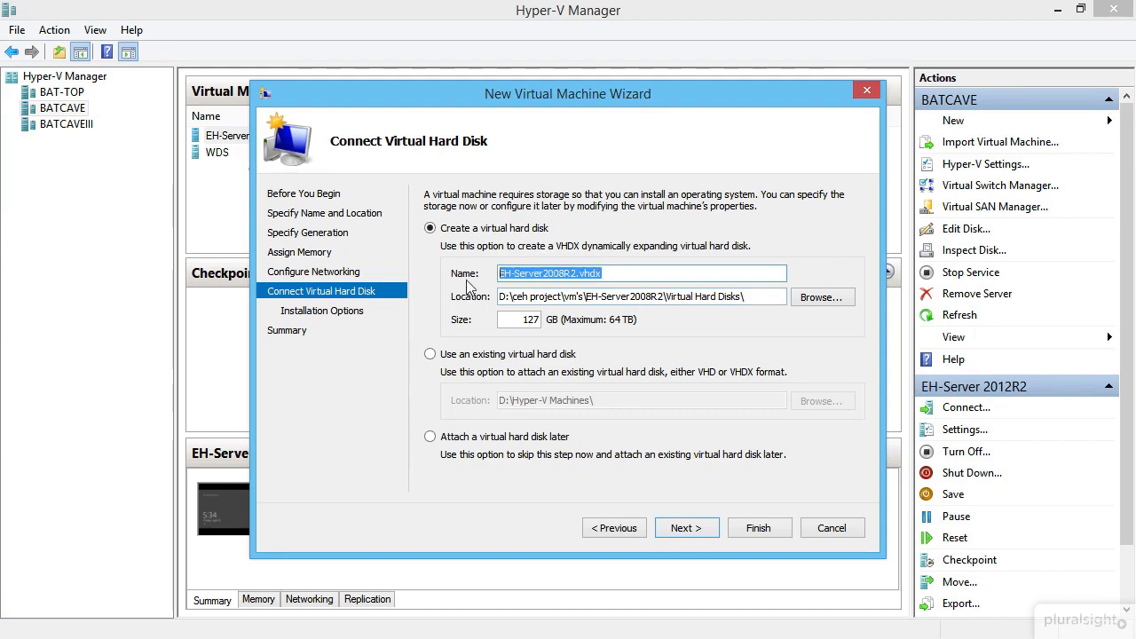
left_click(627, 277)
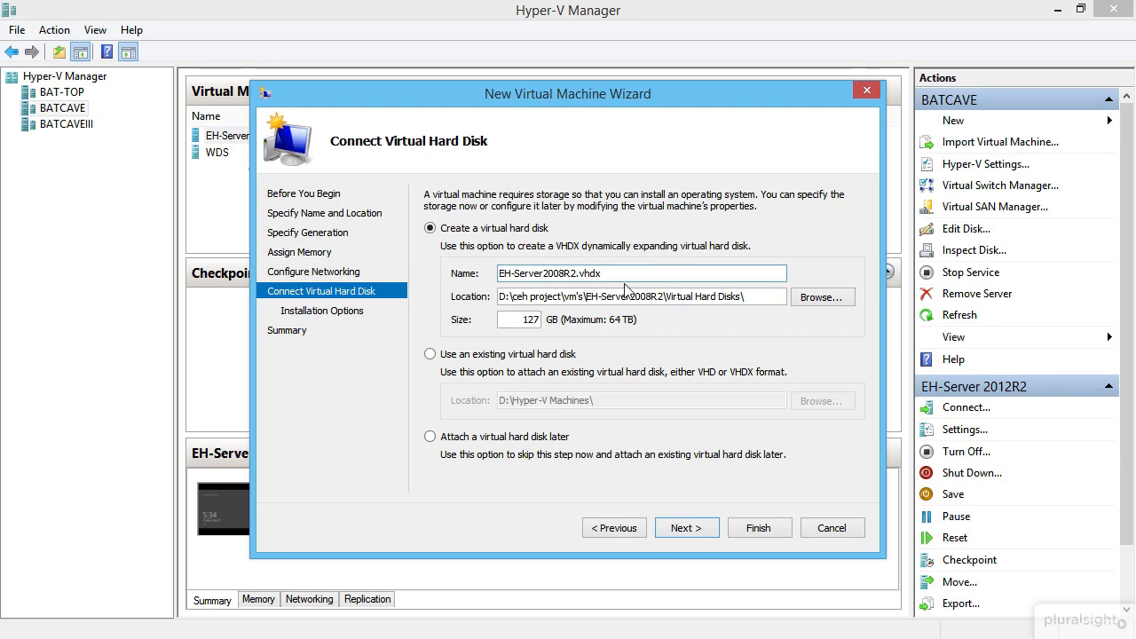
left_click_drag(587, 297, 738, 298)
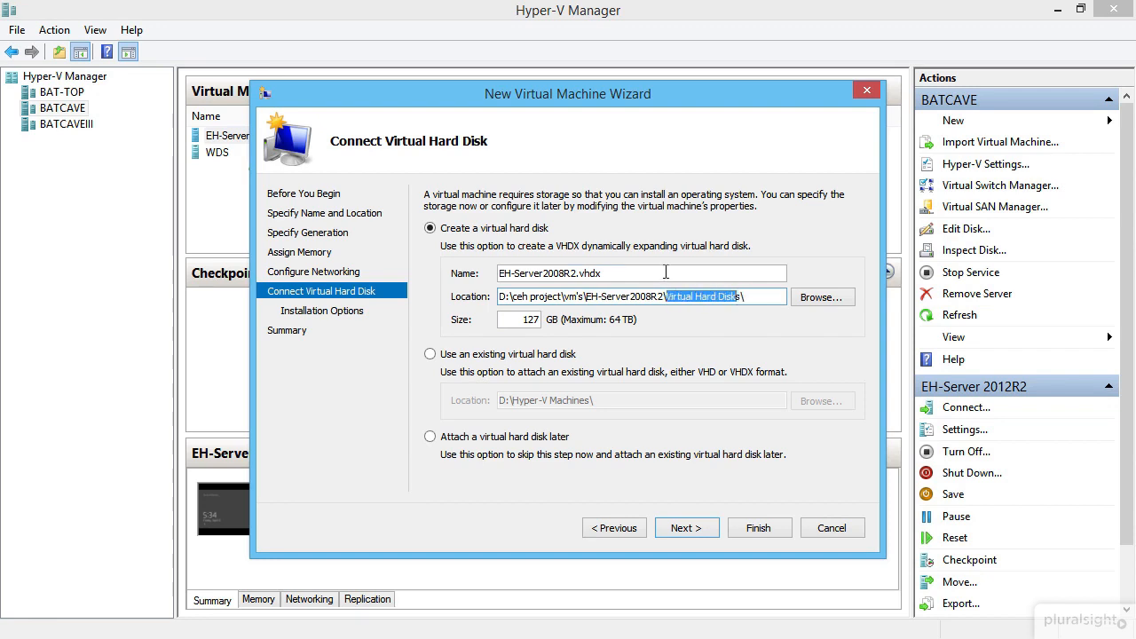
double_click(522, 320)
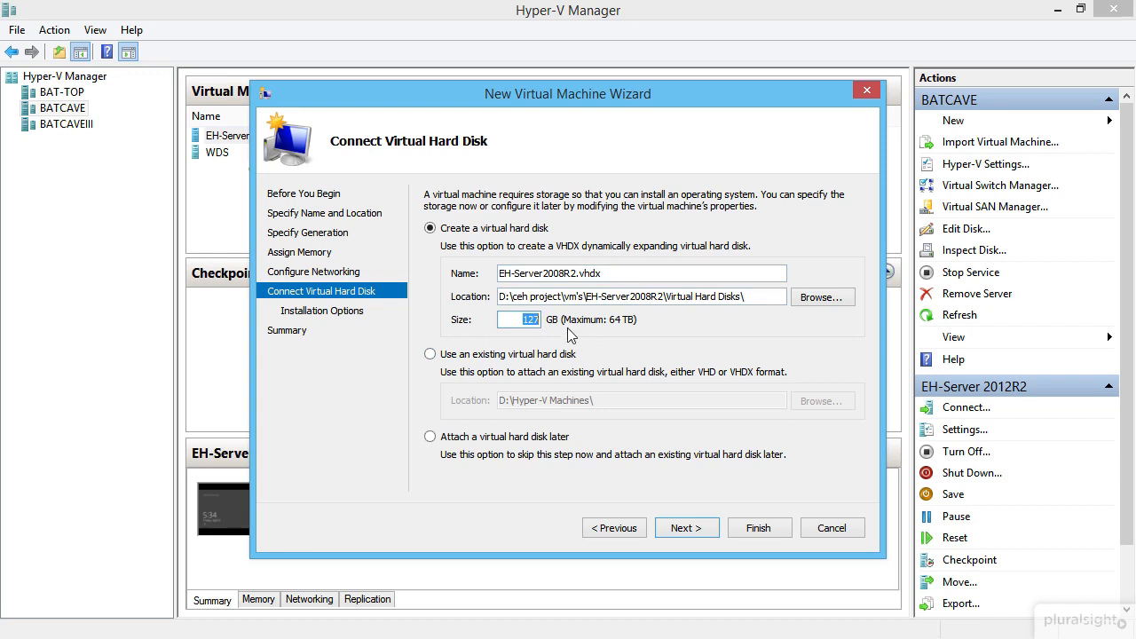
left_click_drag(626, 273, 477, 272)
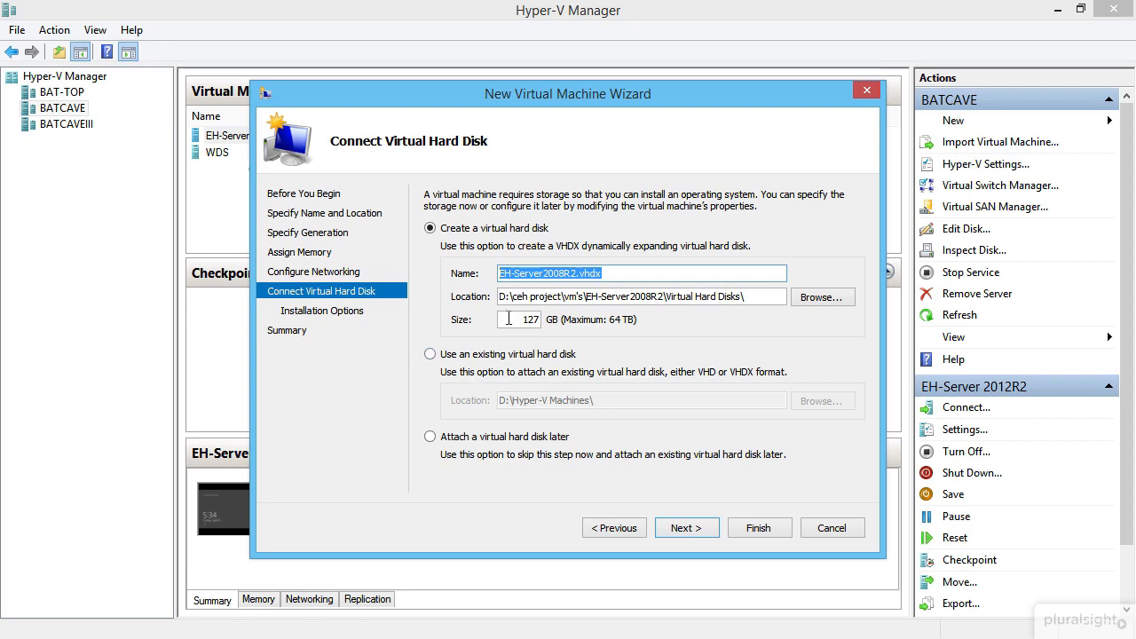
left_click_drag(520, 319, 576, 329)
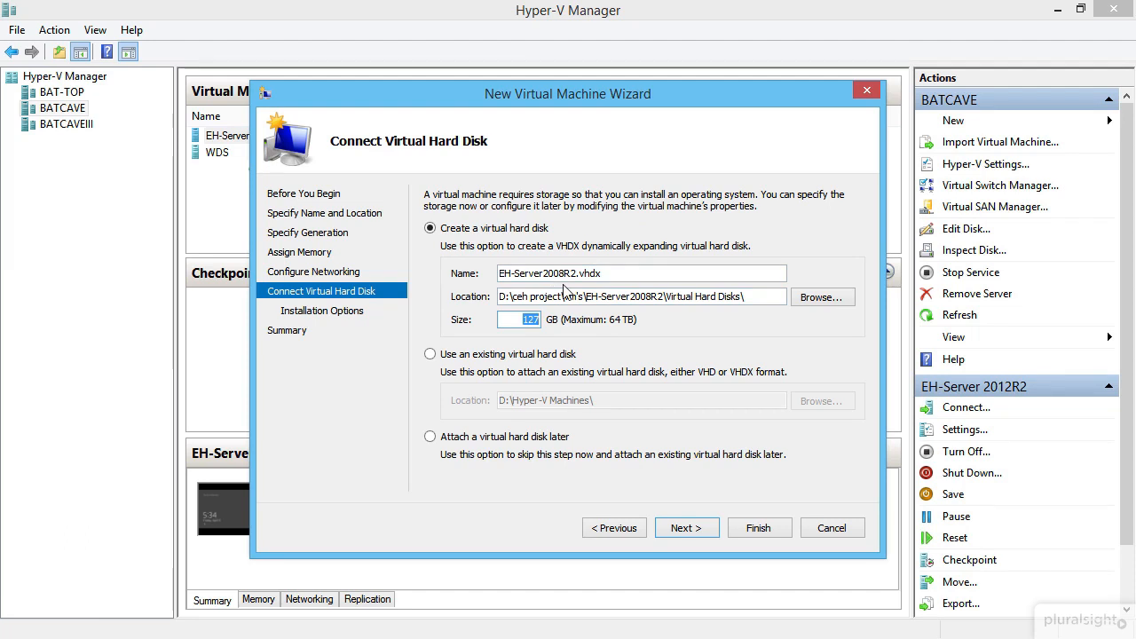
left_click(532, 319)
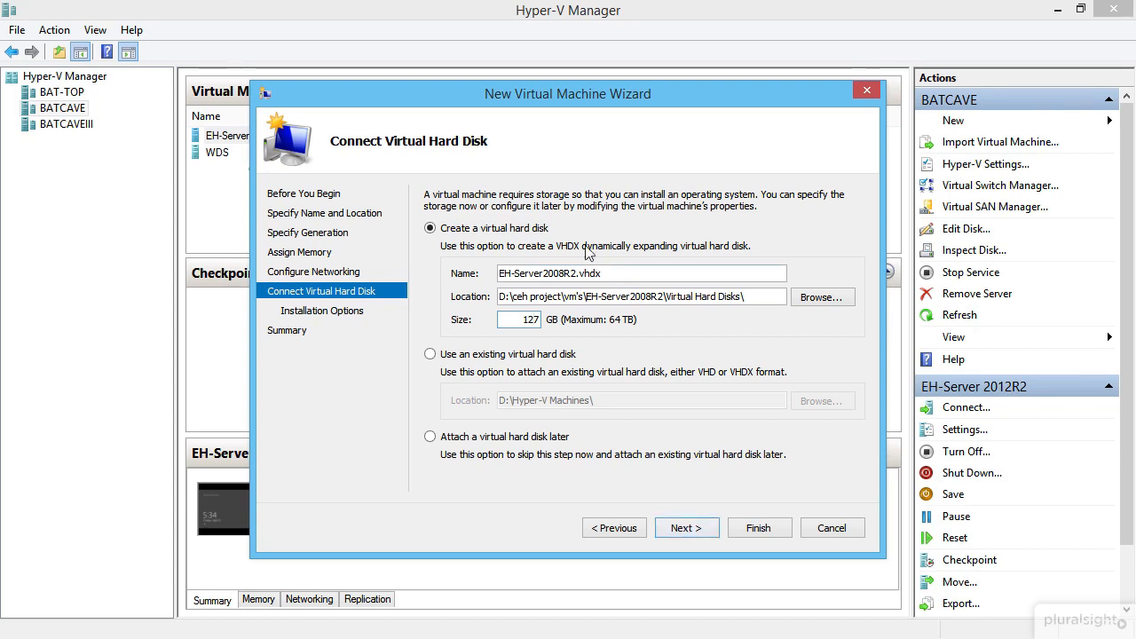
left_click(702, 530)
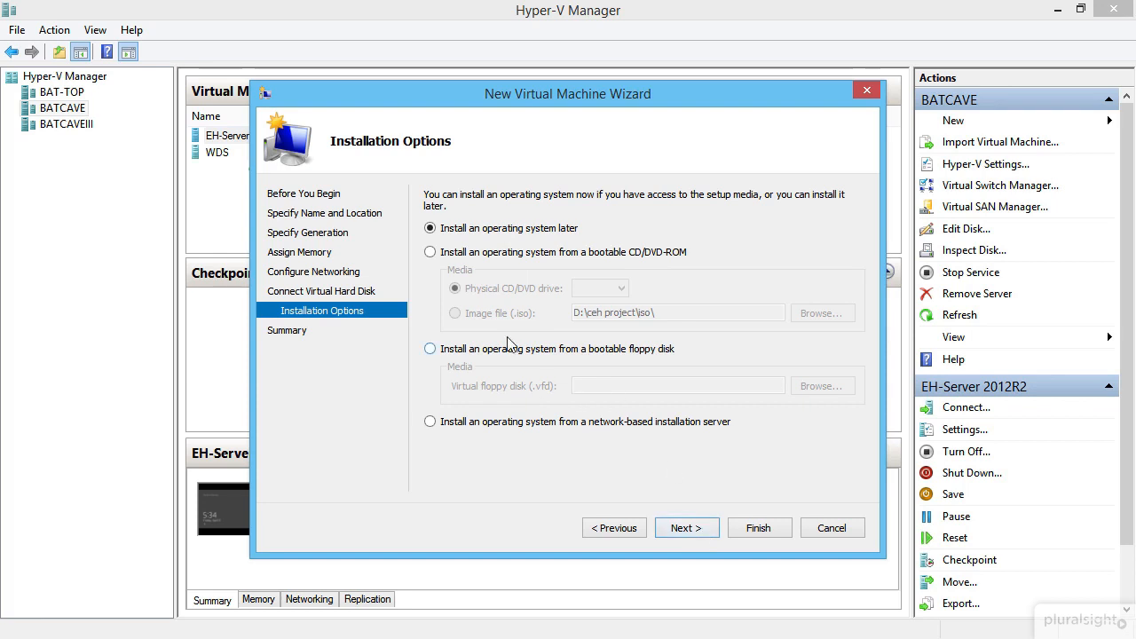
- Set server 2008r2 trial.iso as the install image and finish creating the VM
left_click(498, 254)
left_click(489, 314)
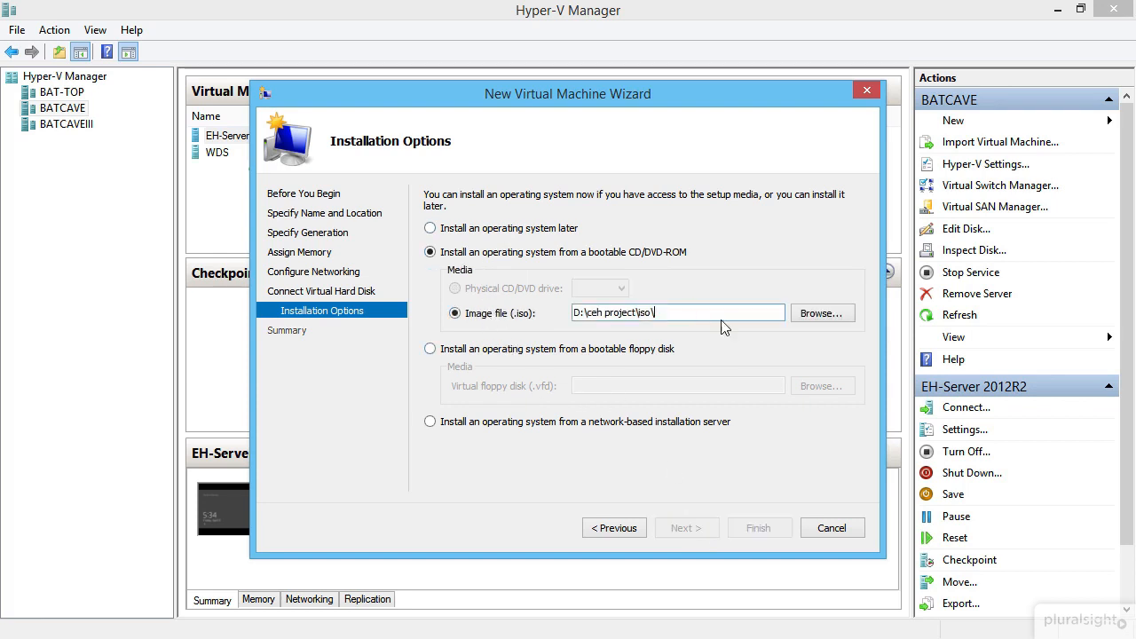
left_click(816, 320)
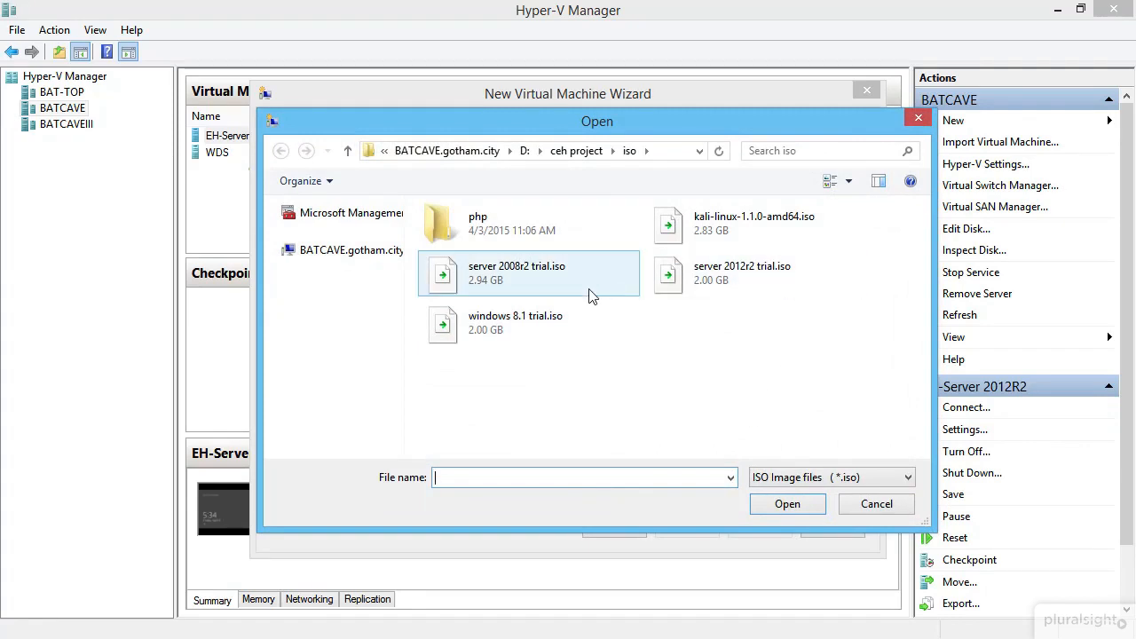
left_click(525, 276)
left_click(769, 506)
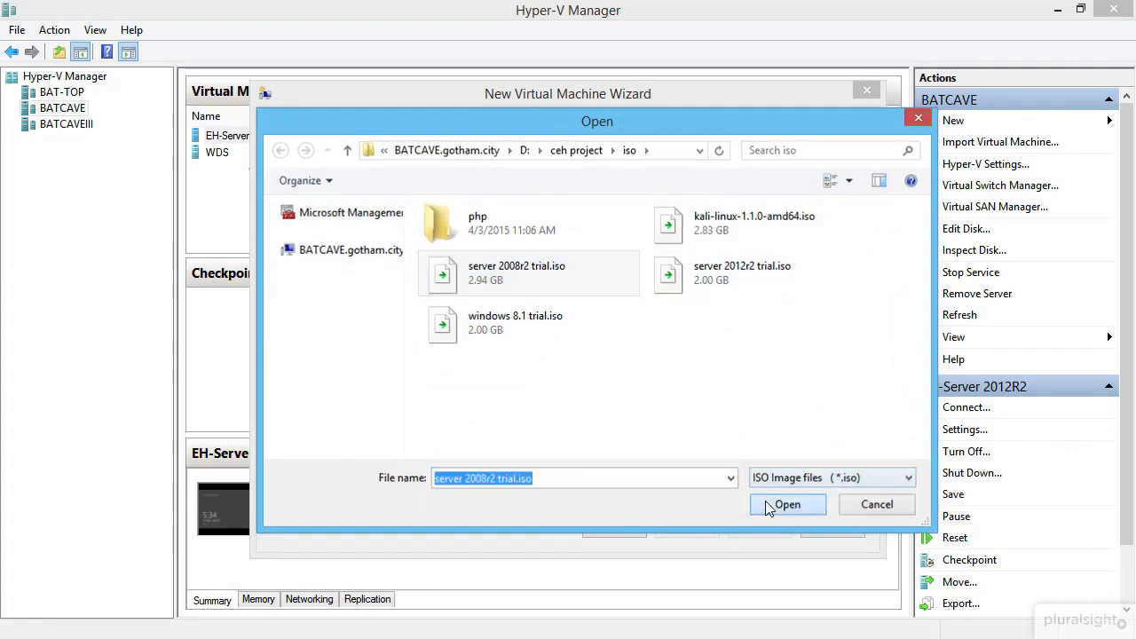
left_click(675, 528)
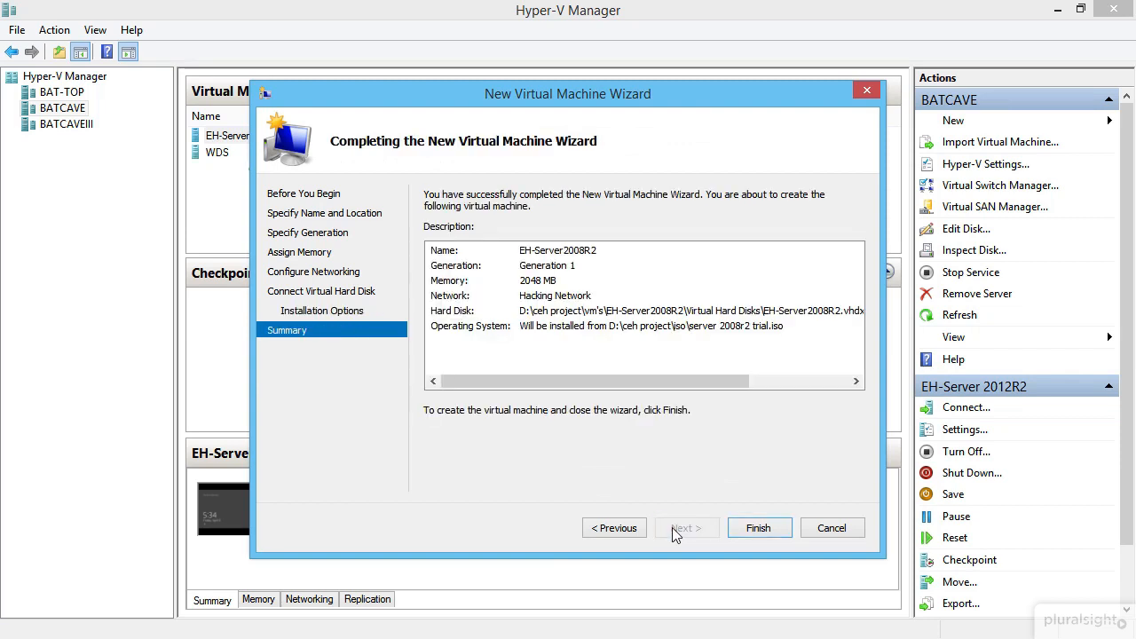
left_click(763, 530)
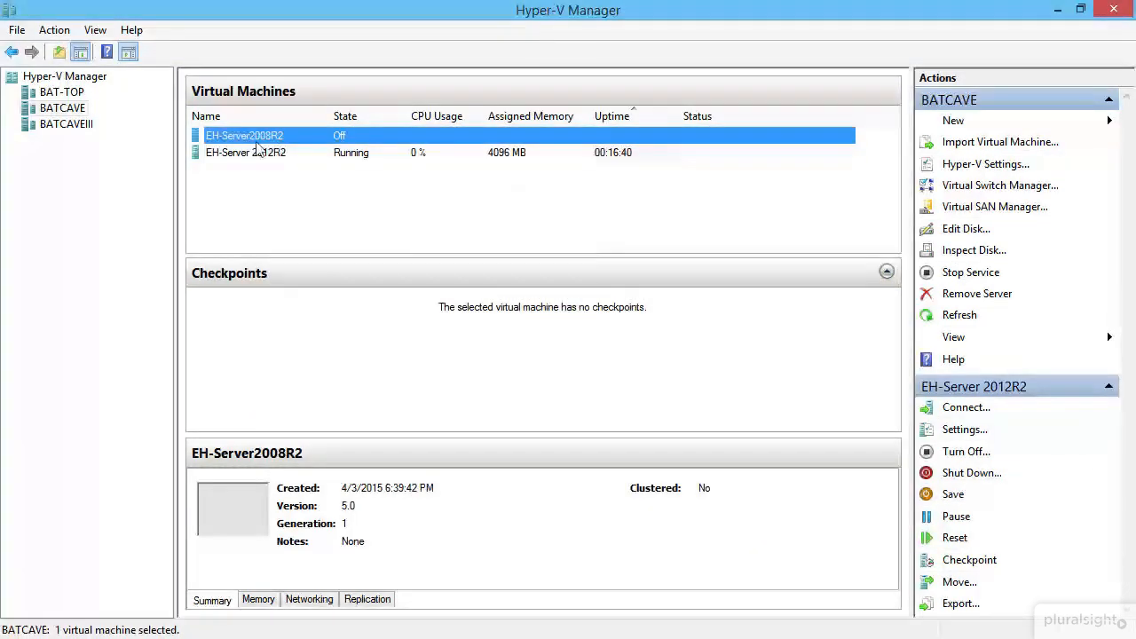
- Connect to the EH-Server2008R2 virtual machine and start it
right_click(289, 139)
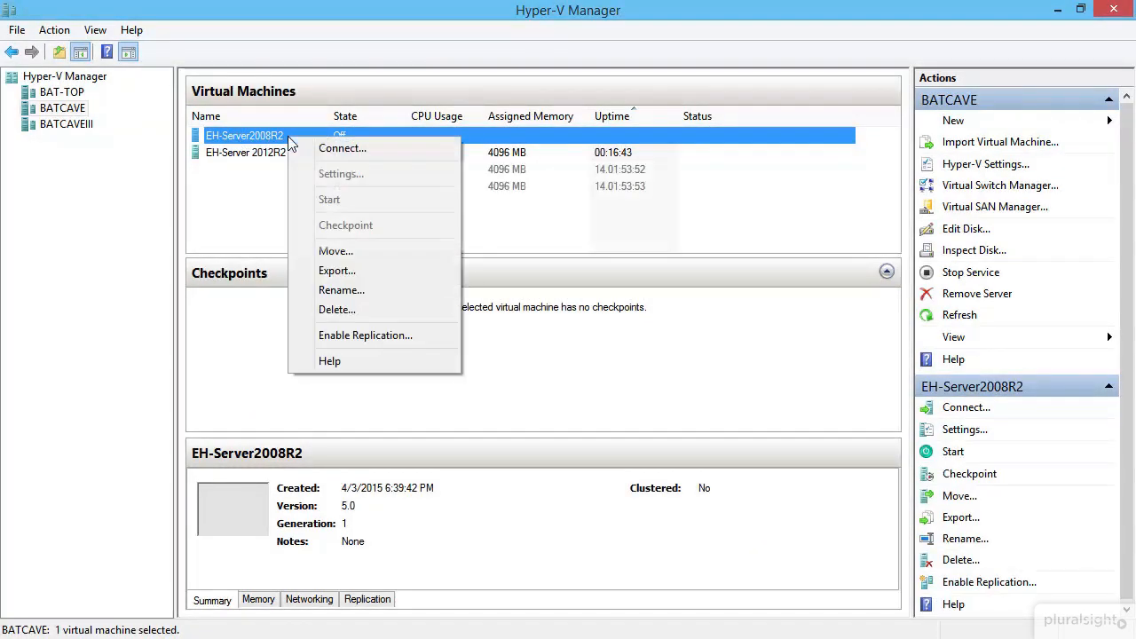
left_click(350, 149)
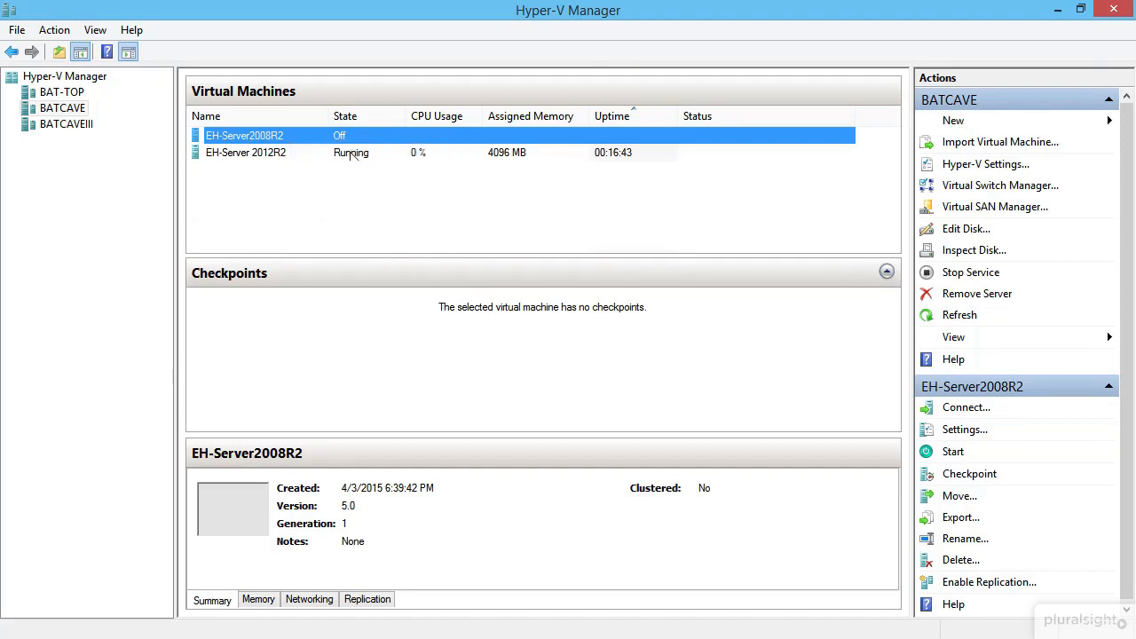
left_click(215, 46)
left_click(209, 84)
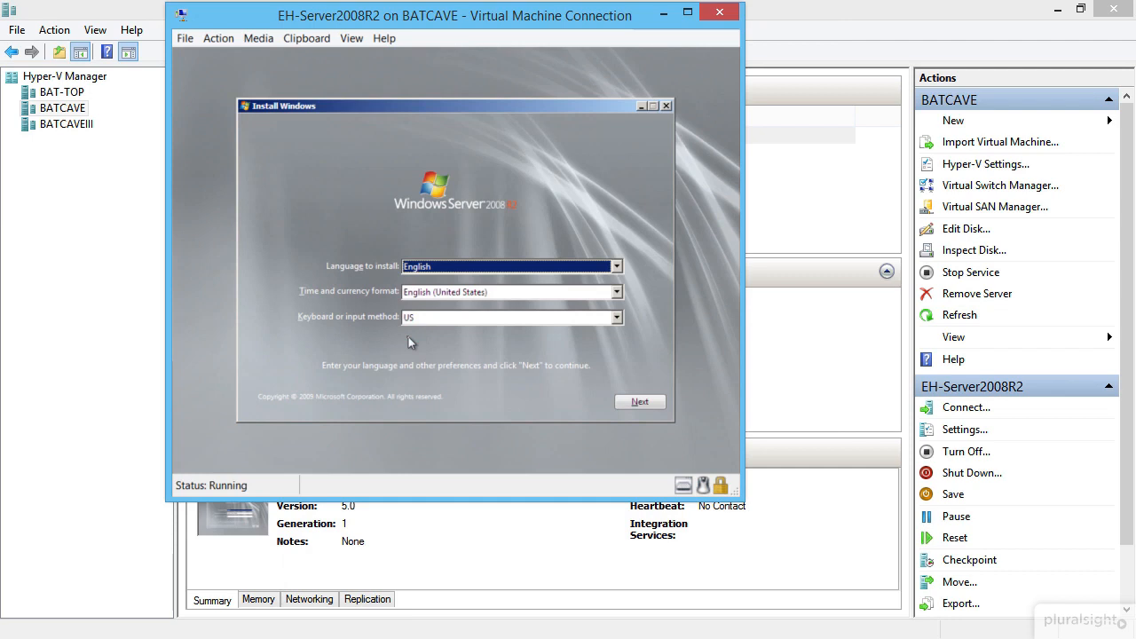
- Accept the language settings, begin installation, and choose Windows Server 2008 R2 Standard (Full Installation)
left_click(632, 403)
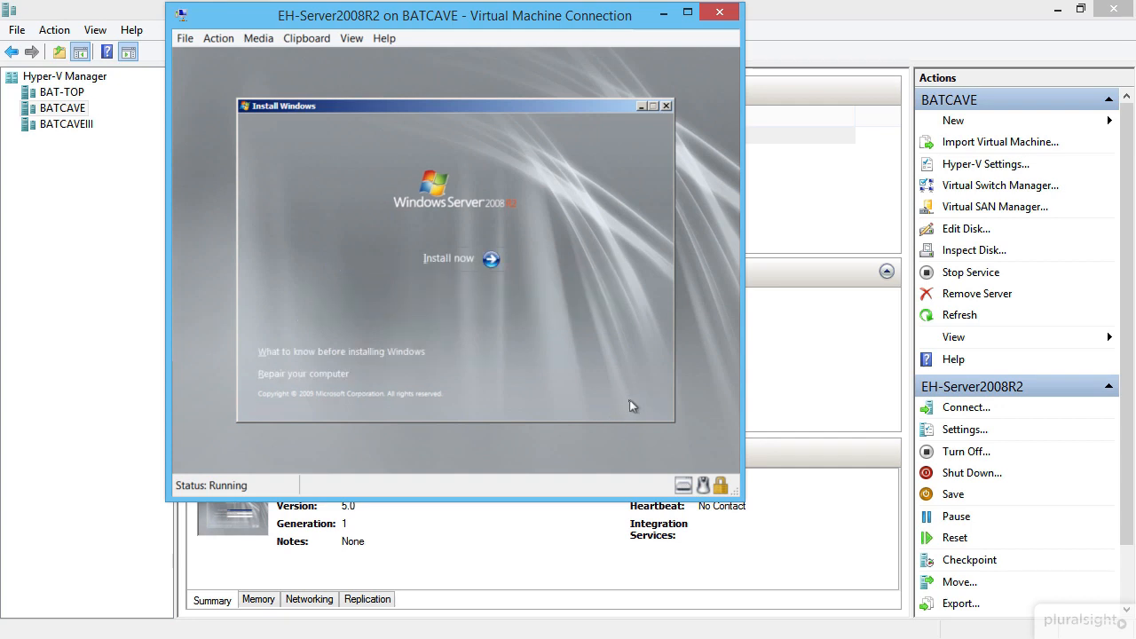
left_click(446, 257)
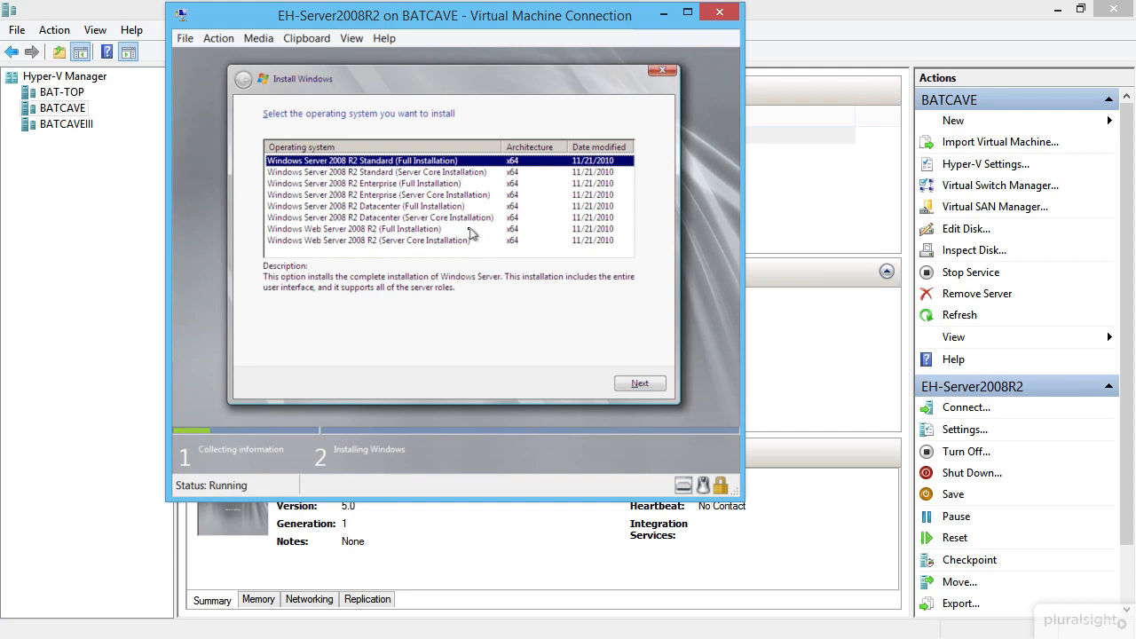
left_click(422, 174)
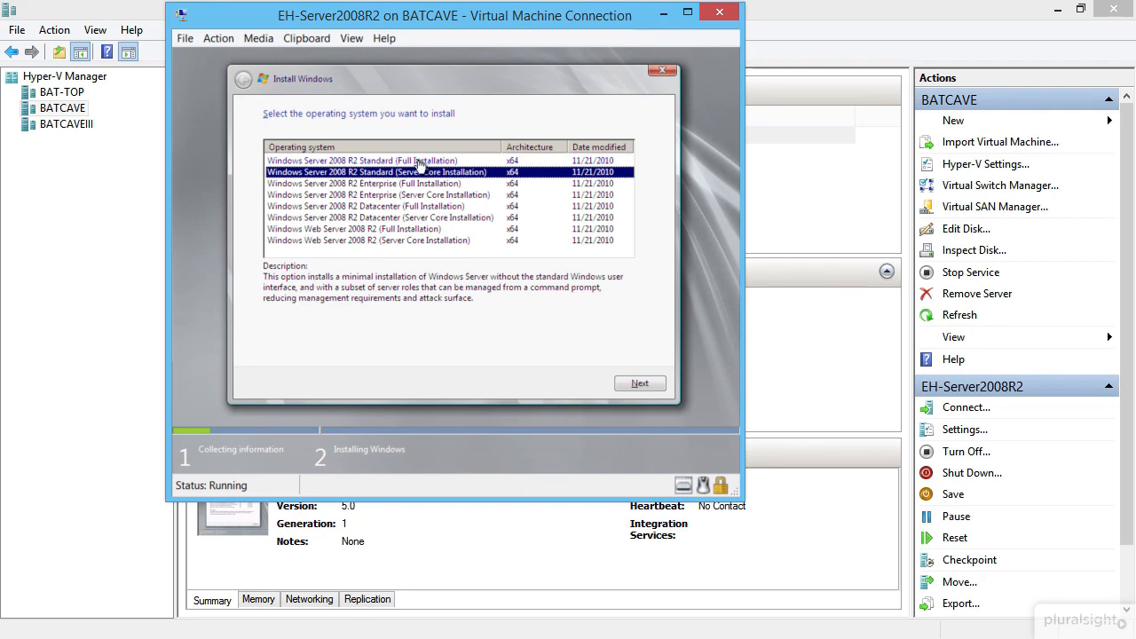
left_click(420, 162)
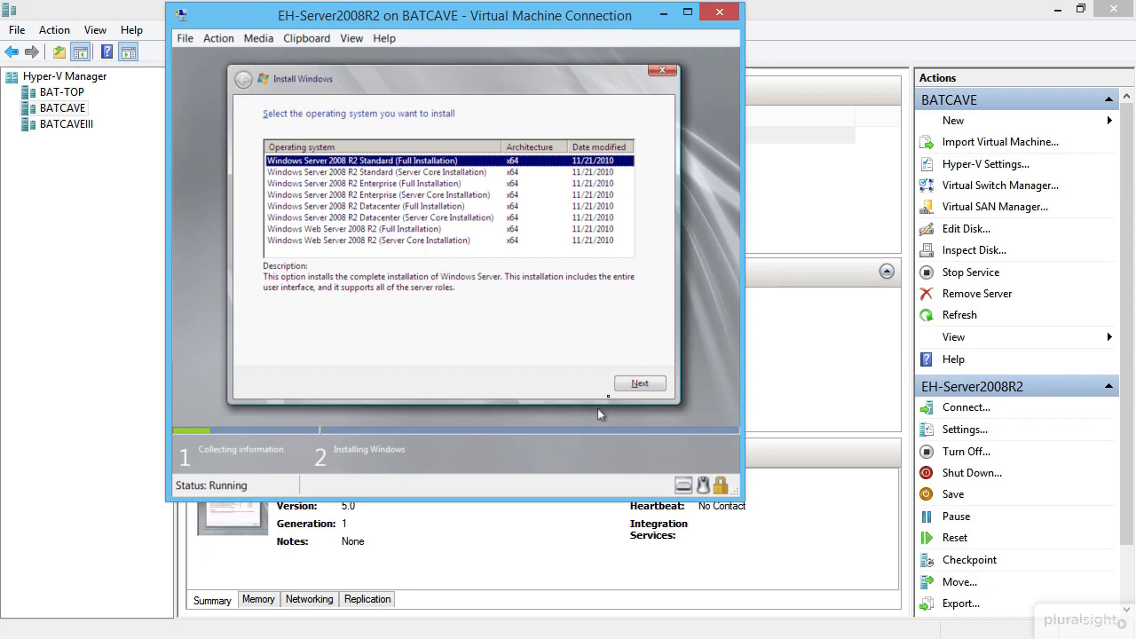
- Accept the license, try an Upgrade install, and back out after the compatibility report
left_click(635, 384)
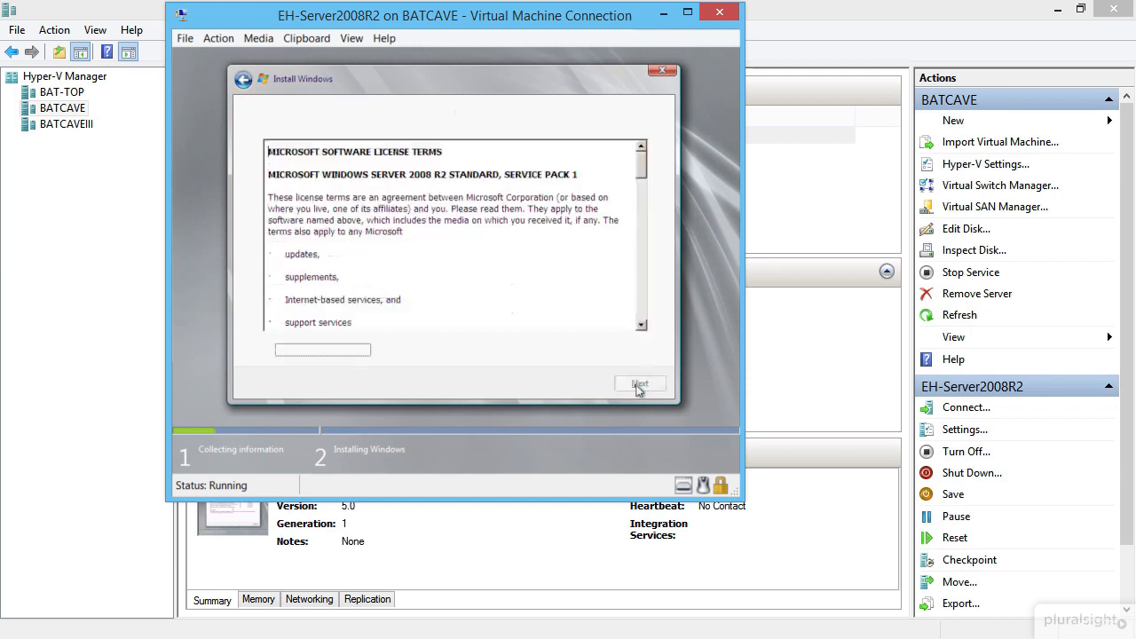
left_click(321, 353)
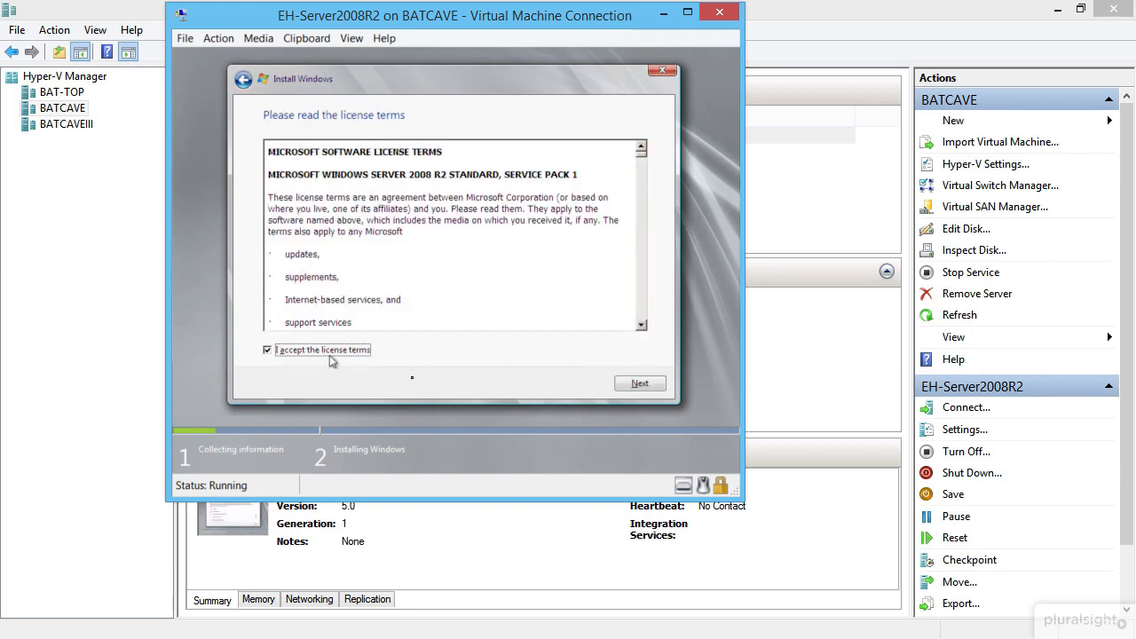
left_click(636, 384)
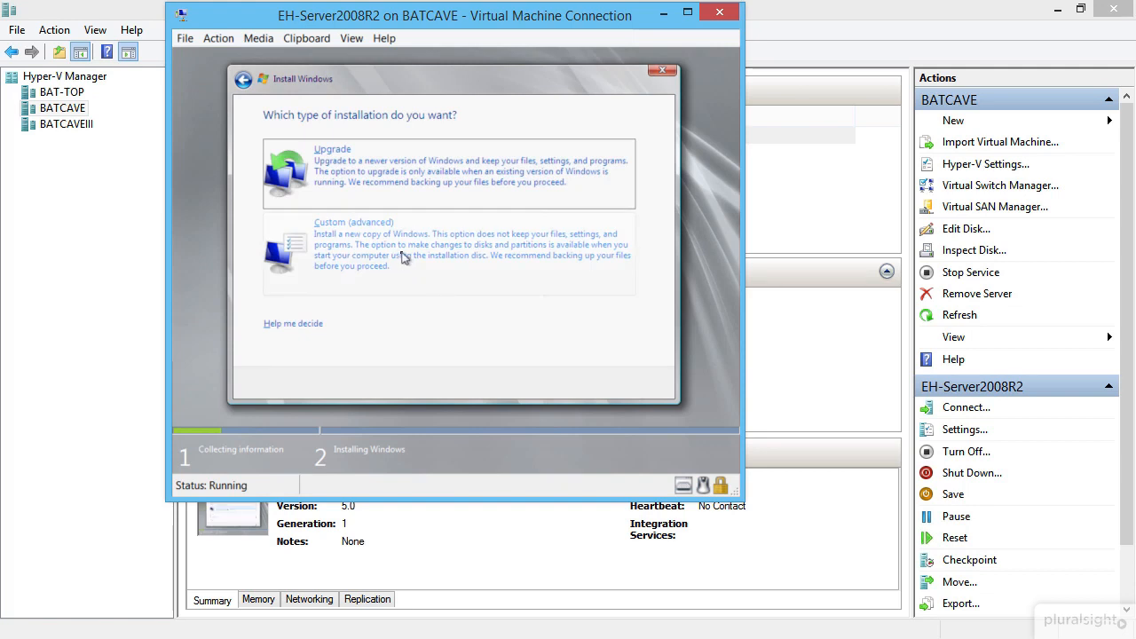
left_click(404, 187)
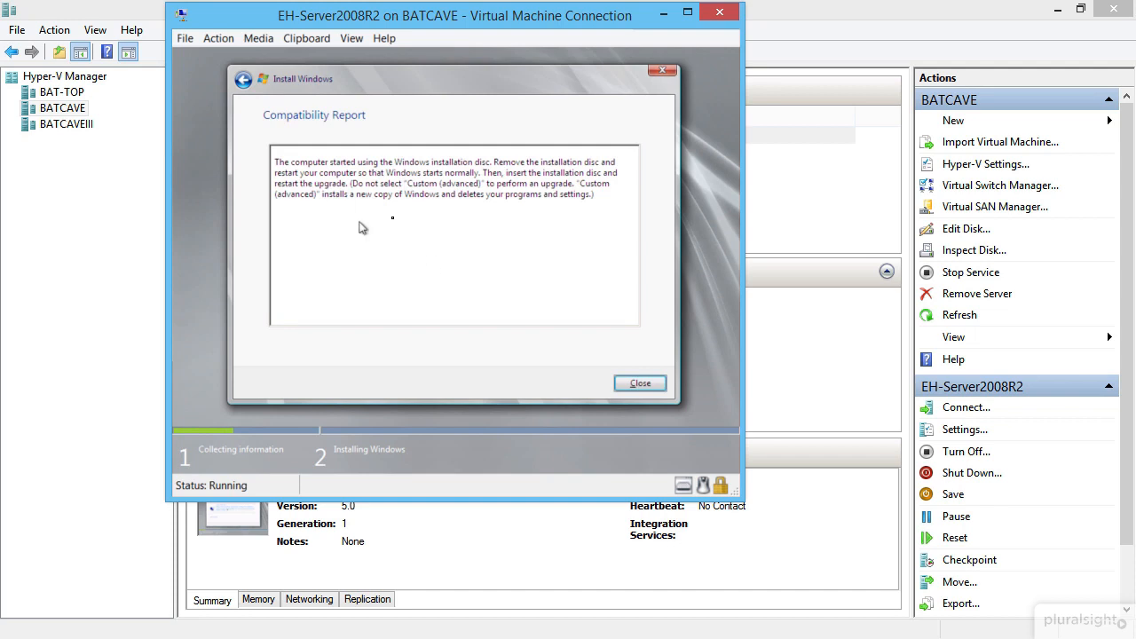
left_click(624, 387)
left_click(442, 262)
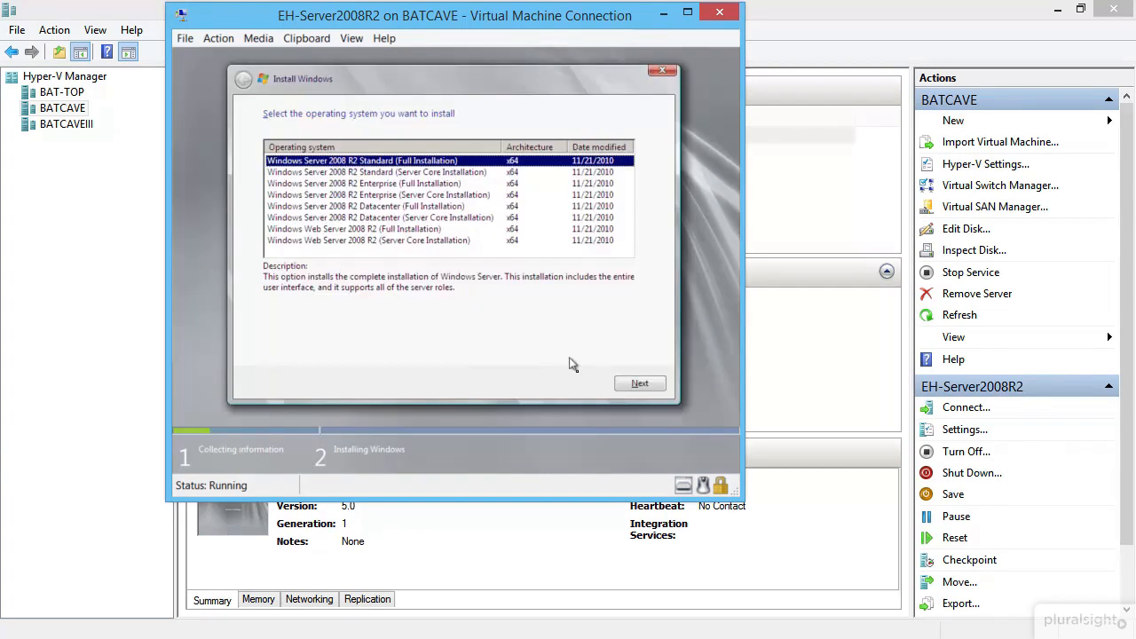
- Accept the license again and run a Custom (advanced) clean install onto Disk 0
left_click(627, 383)
left_click(326, 351)
left_click(640, 383)
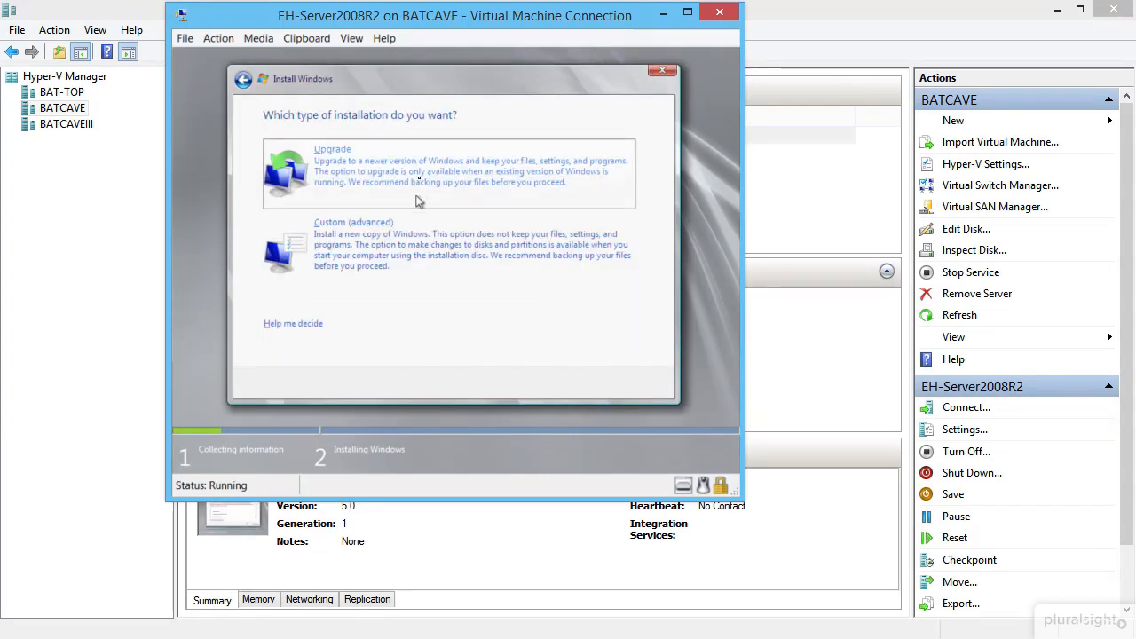
left_click(410, 247)
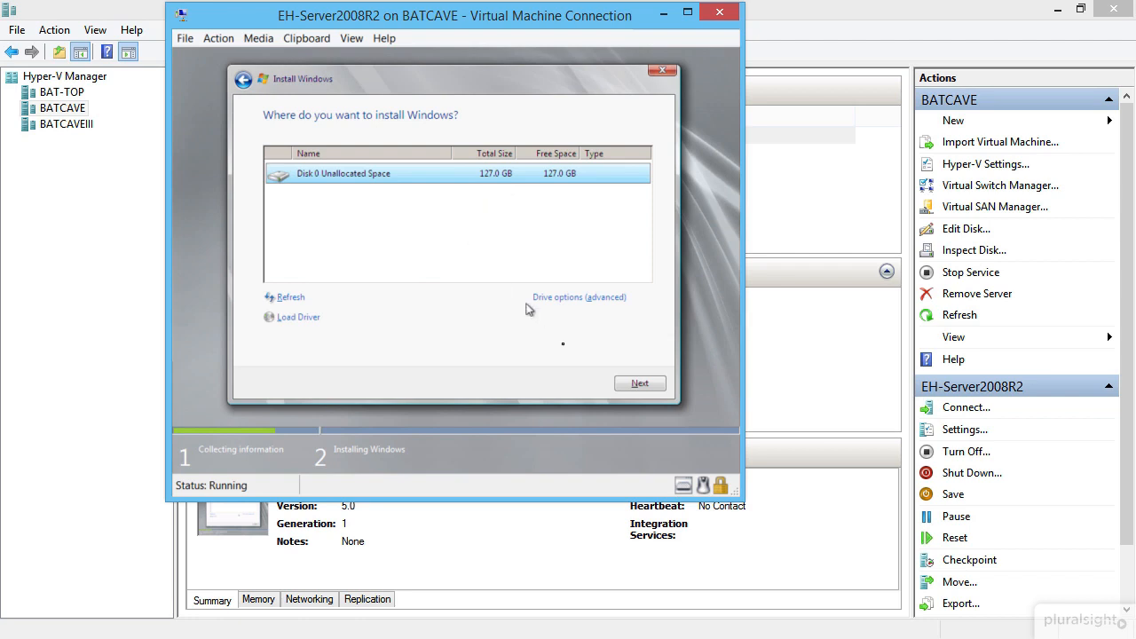
left_click(636, 383)
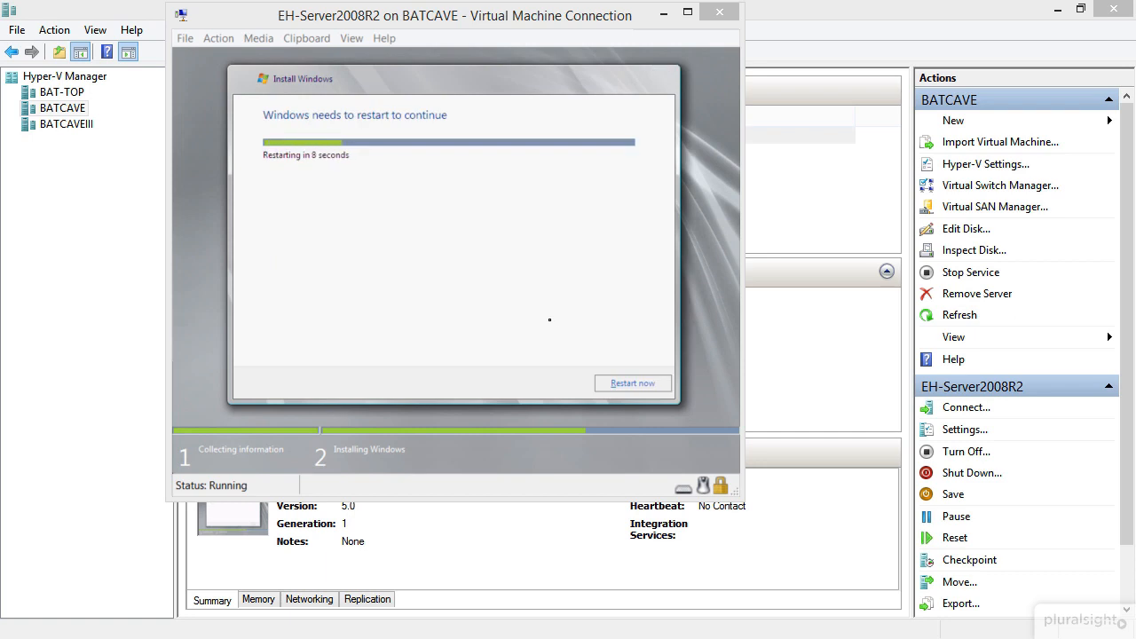
- Restart the VM now to finish Windows setup
left_click(633, 383)
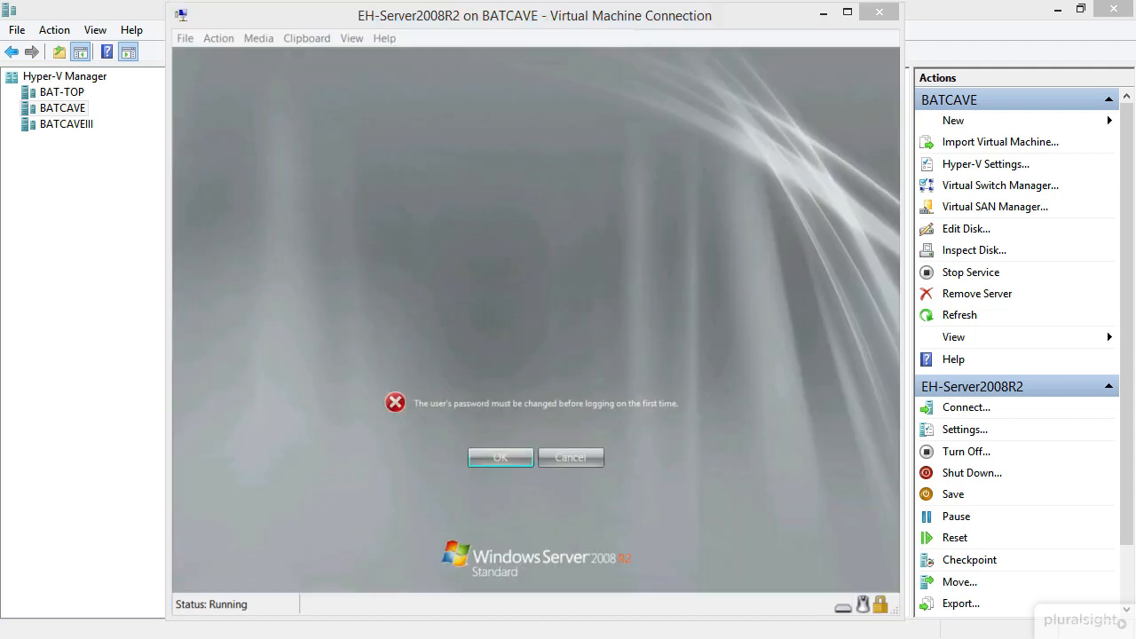
- Enter and confirm a new Administrator password, then log on to the desktop
left_click(520, 459)
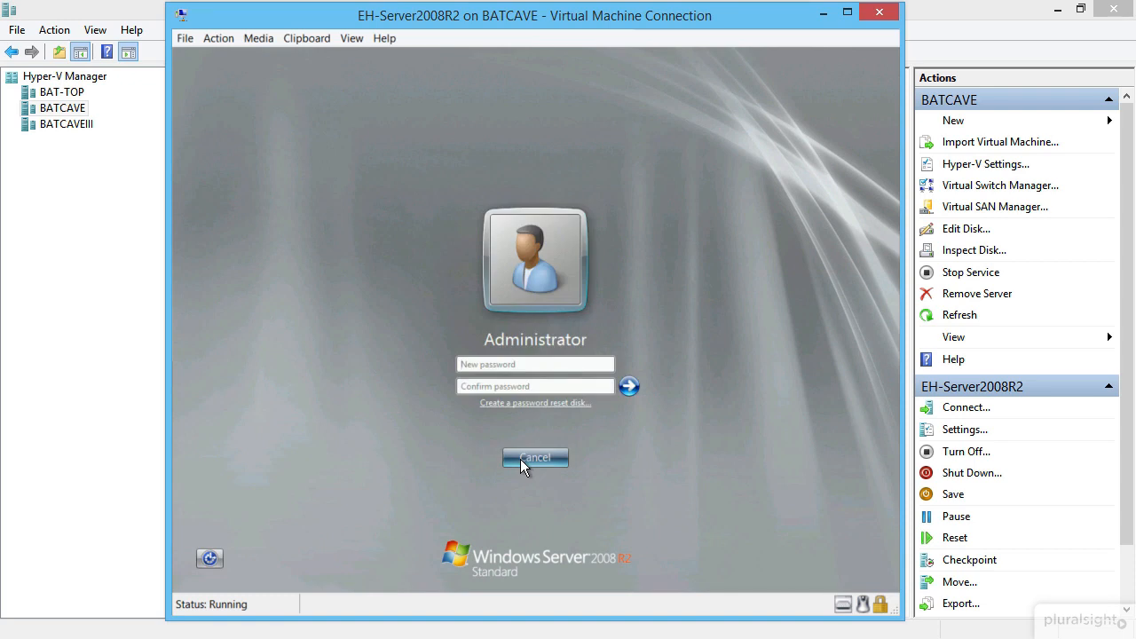
type("Password")
key("Tab")
type("password")
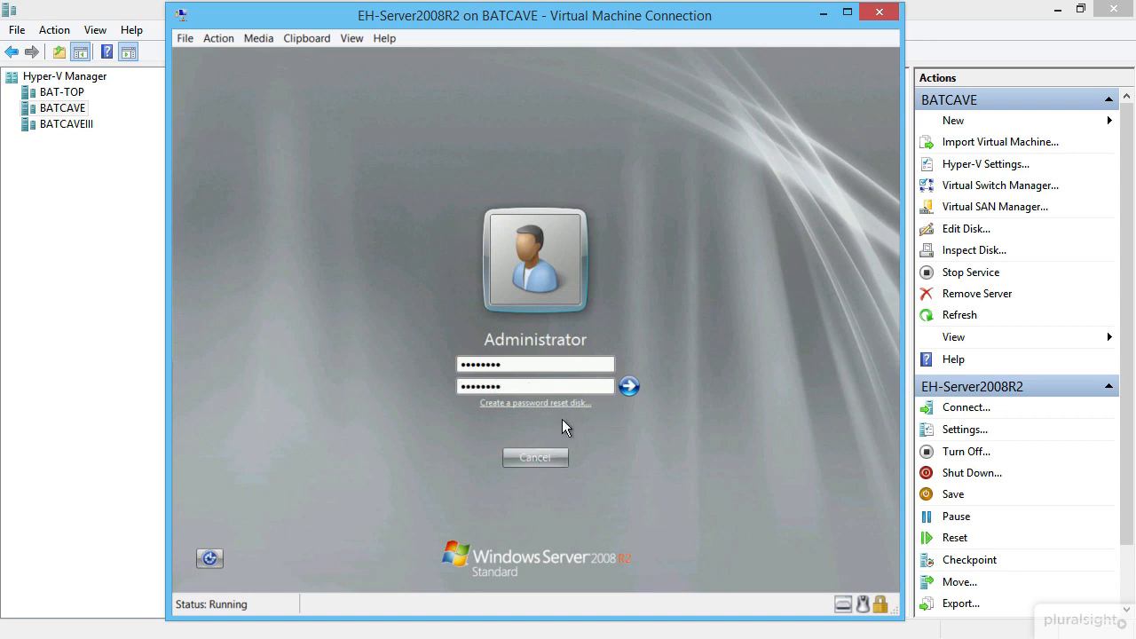
left_click(622, 384)
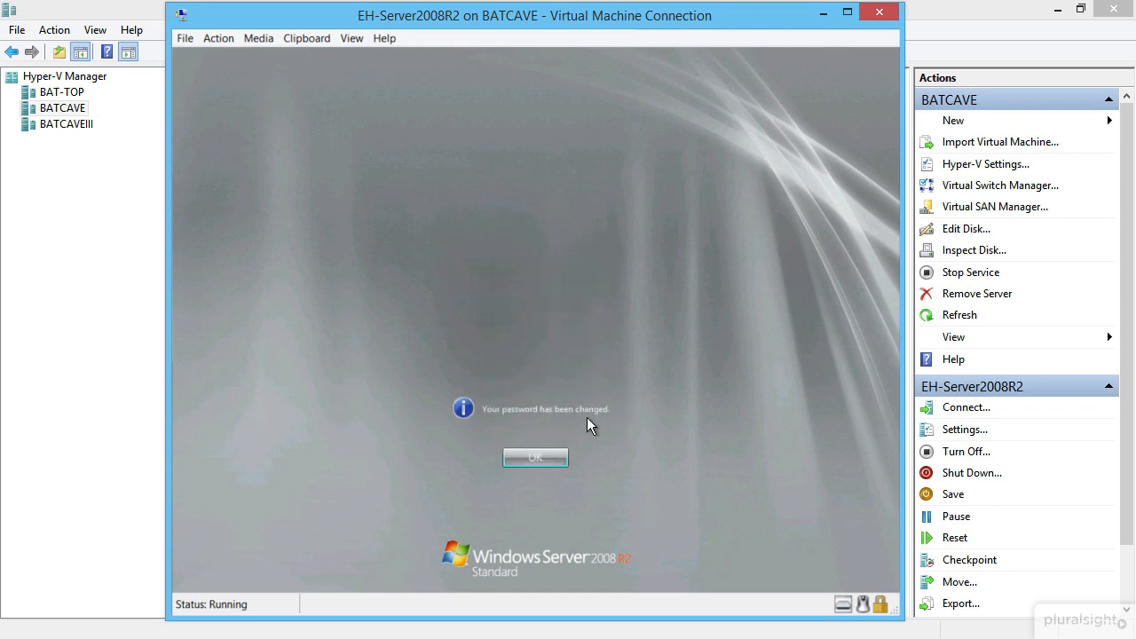
left_click(538, 456)
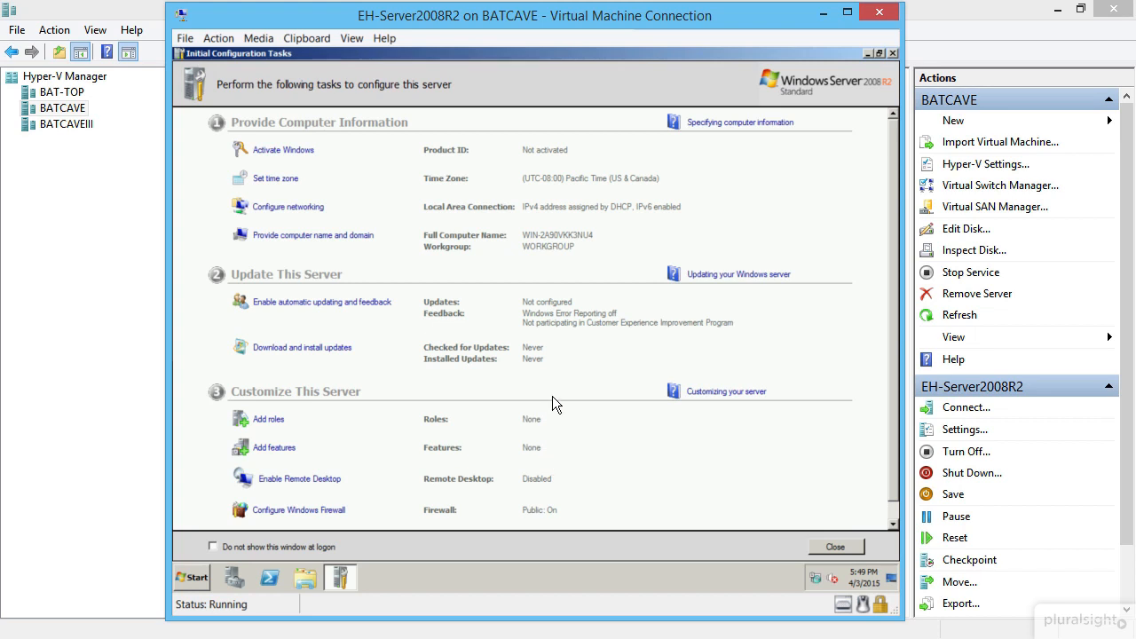
- Change the VM's time zone to (UTC-07:00) Mountain Time (US & Canada)
left_click(284, 180)
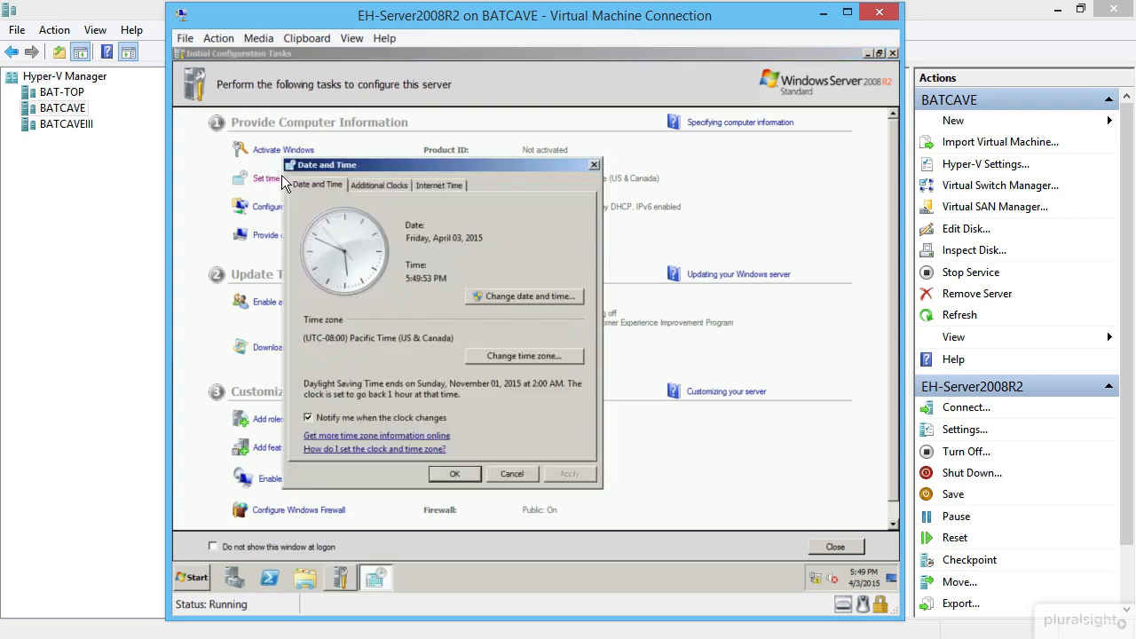
left_click(532, 356)
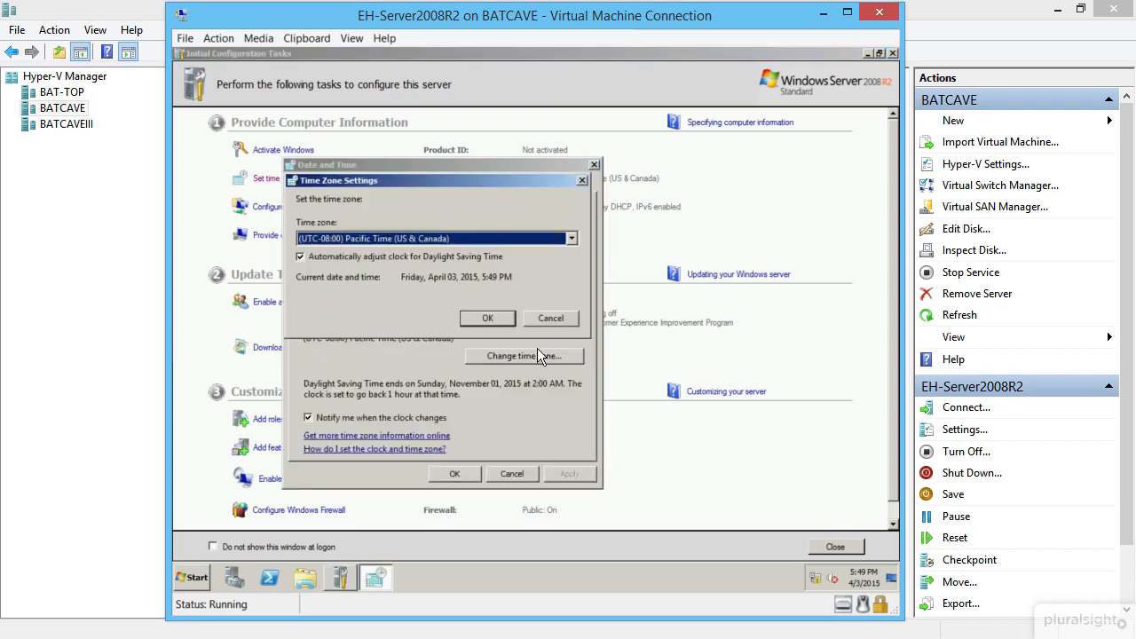
left_click(430, 239)
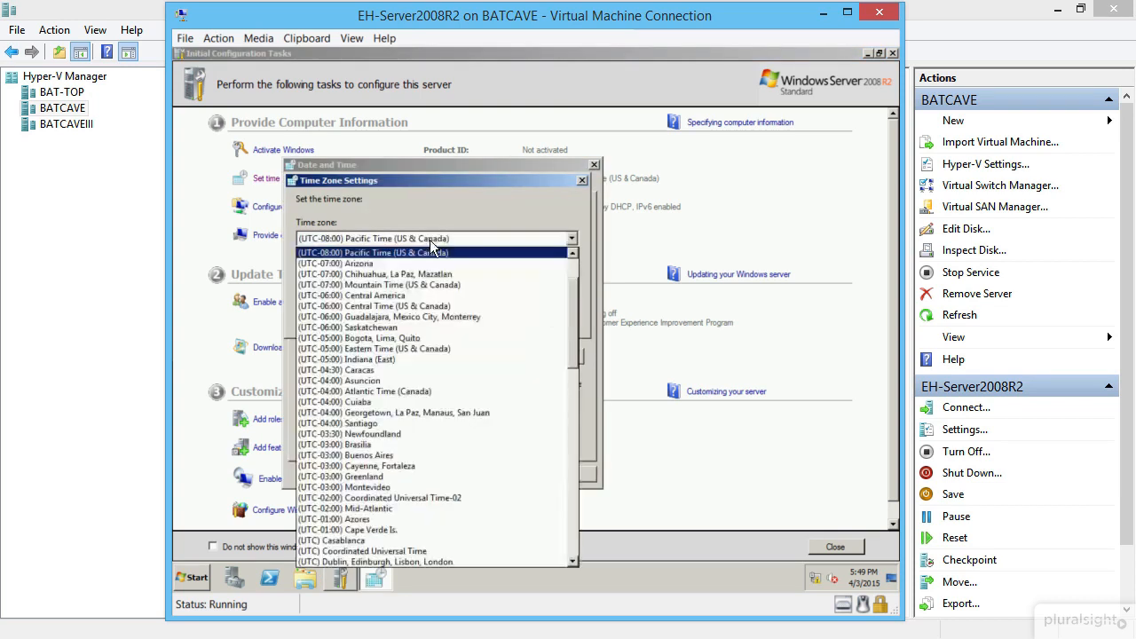
left_click(398, 284)
left_click(477, 312)
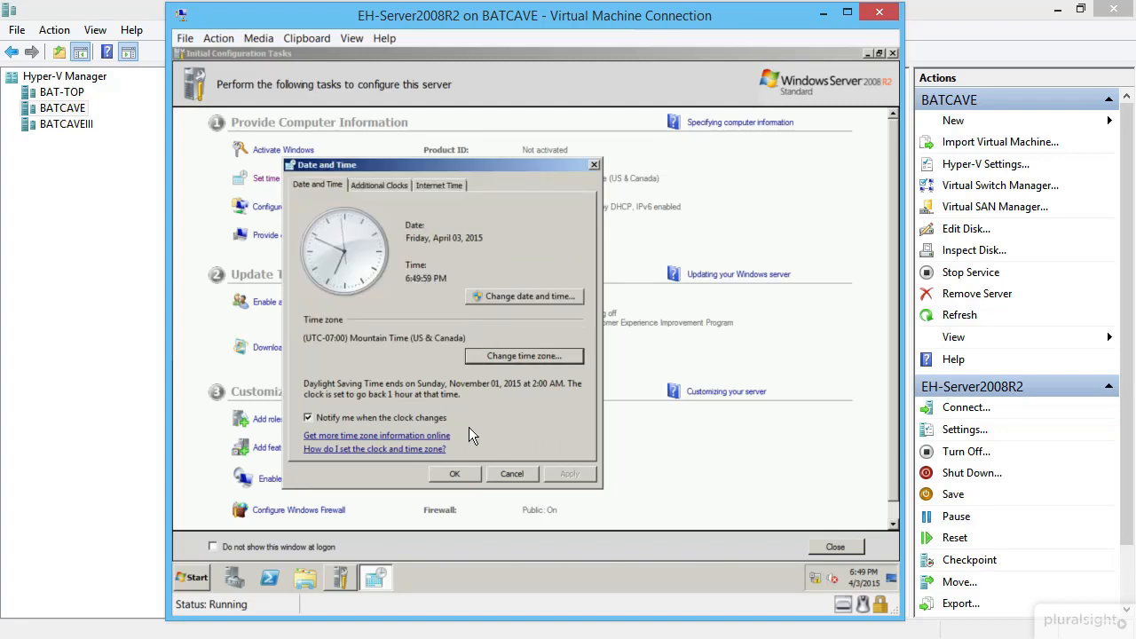
left_click(455, 474)
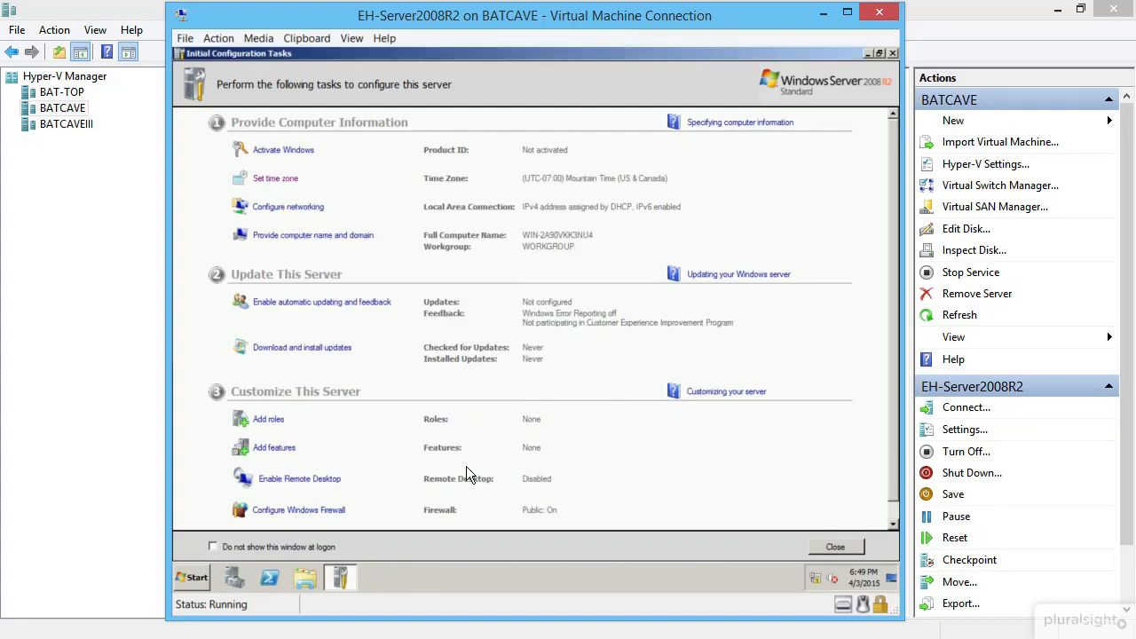
left_click(305, 211)
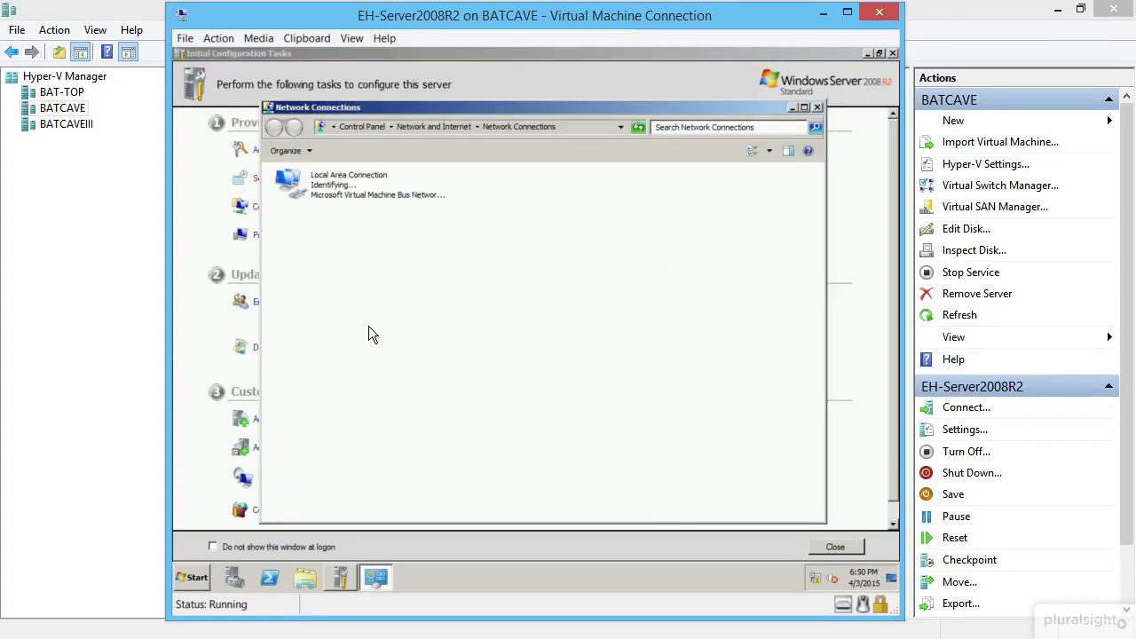
- Give Local Area Connection static IPv4 192.168.0.15, mask 255.255.255.0, DNS 192.168.0.10
right_click(330, 188)
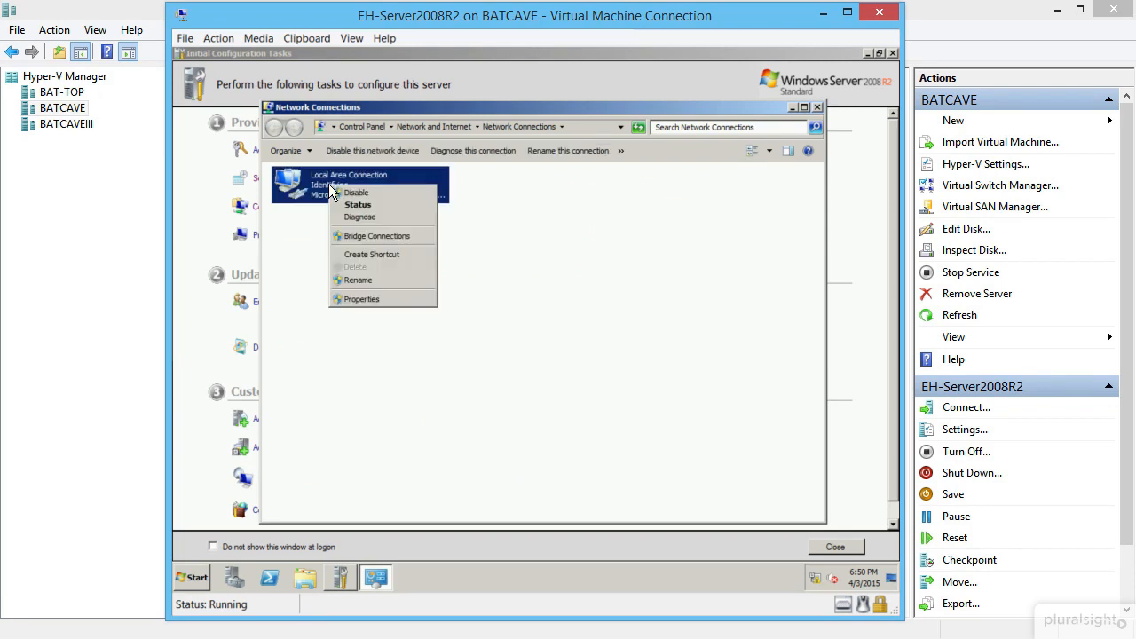
left_click(361, 299)
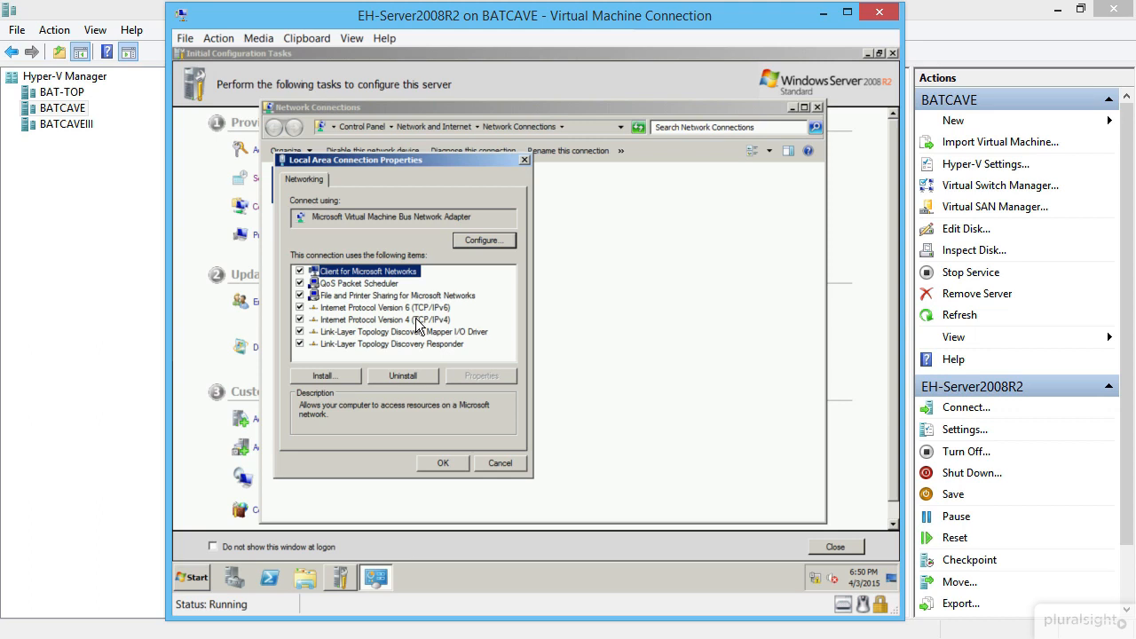
double_click(418, 319)
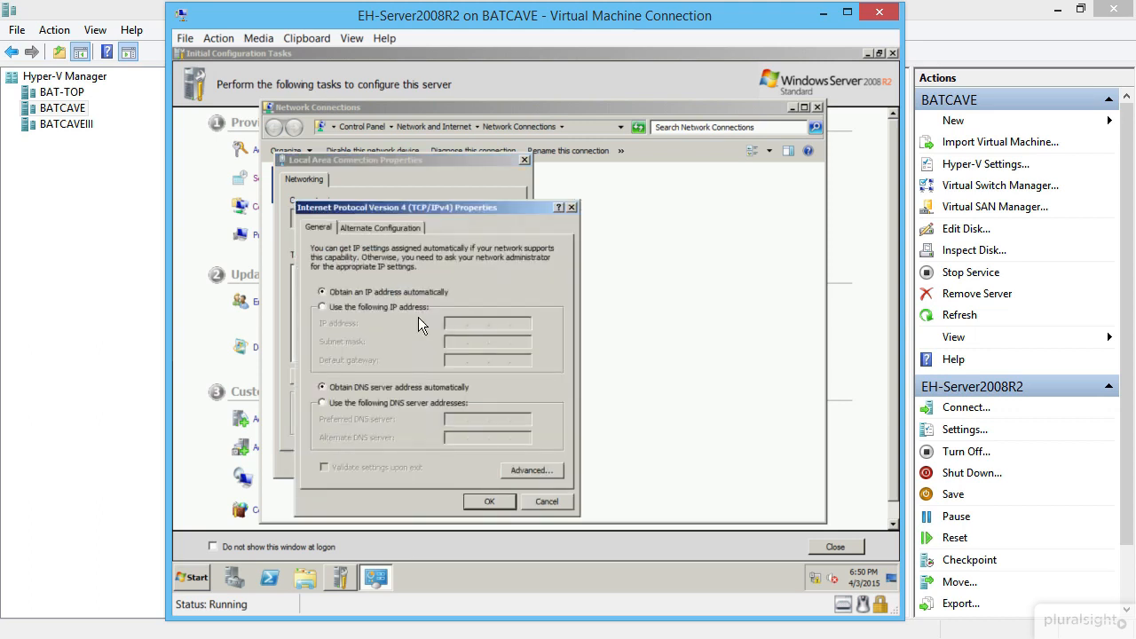
left_click(406, 305)
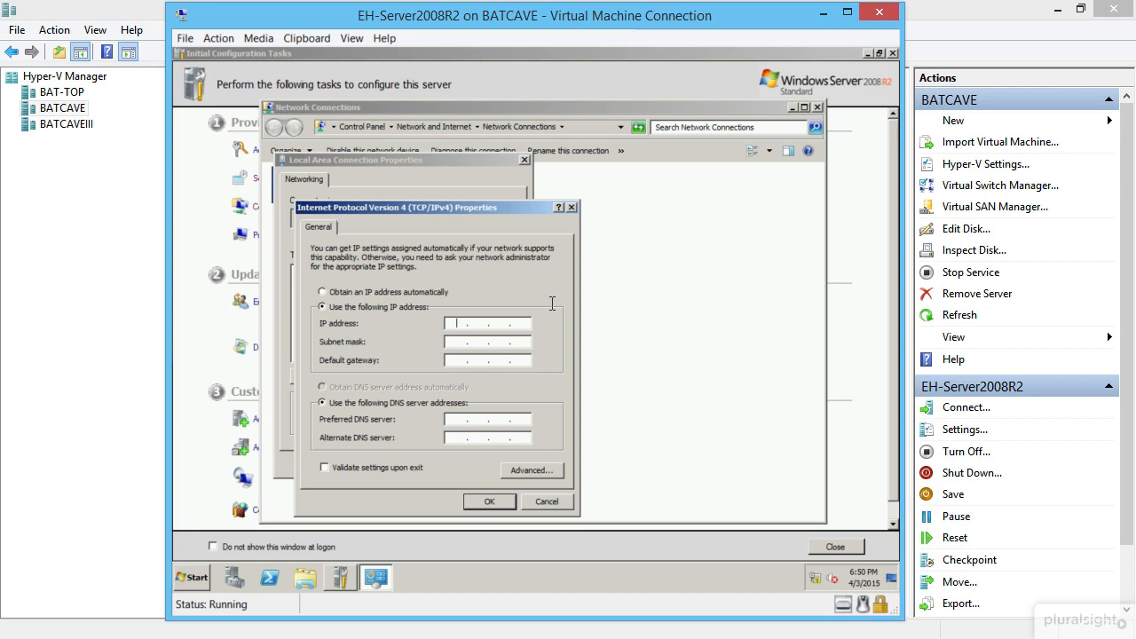
type("192 . 168 . 0 . 15")
key("Tab")
key("Tab")
type("192 . 168 . 0 . 10")
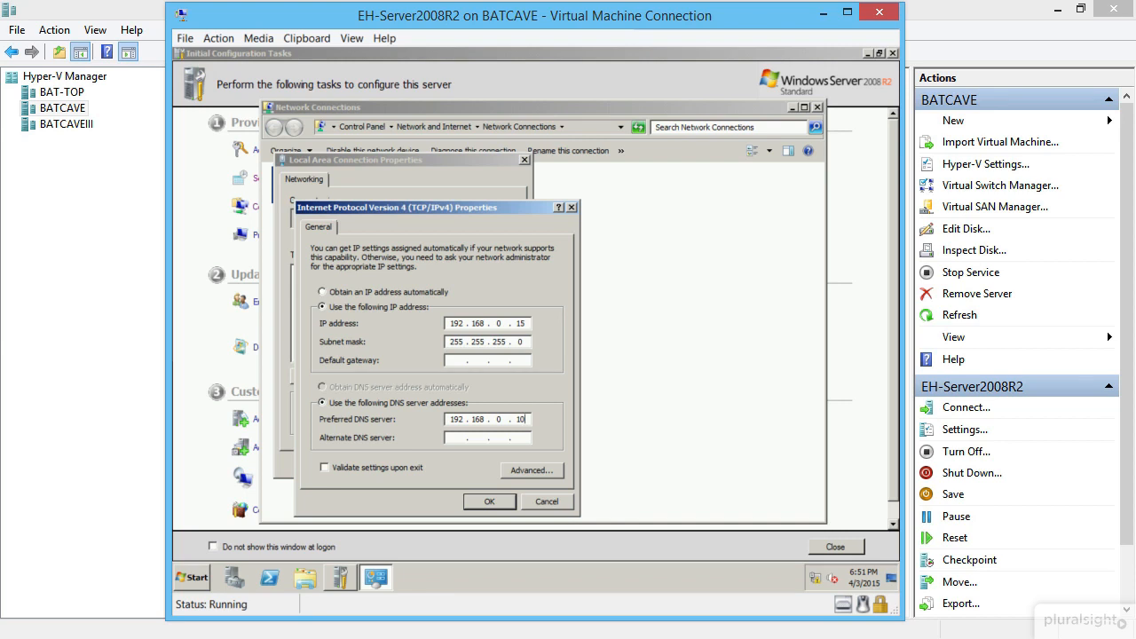
left_click(486, 502)
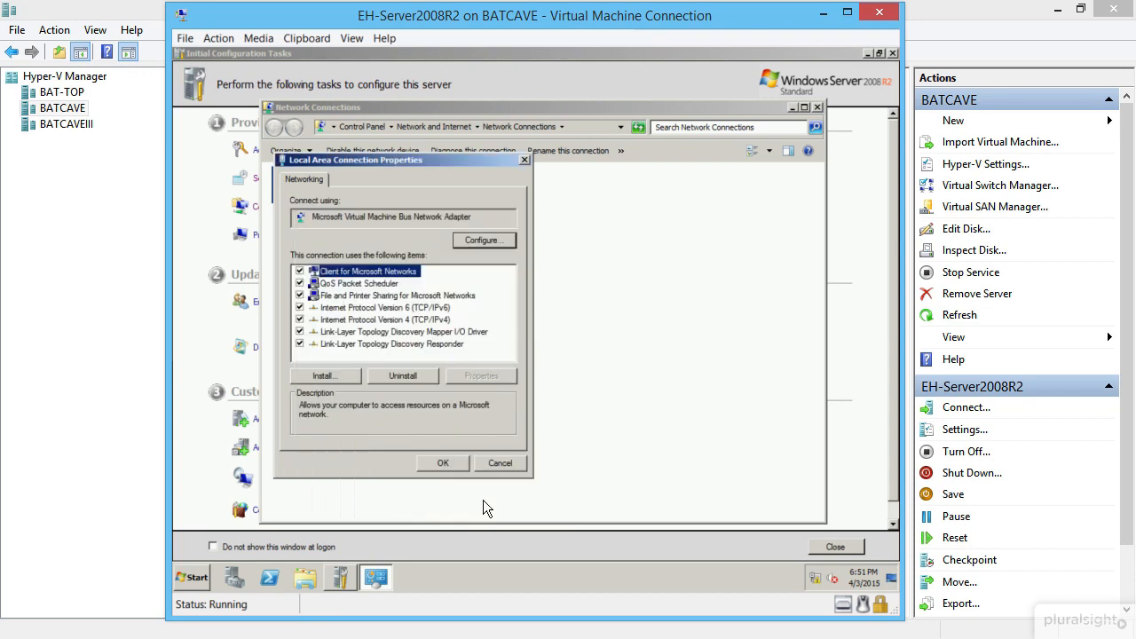
left_click(443, 462)
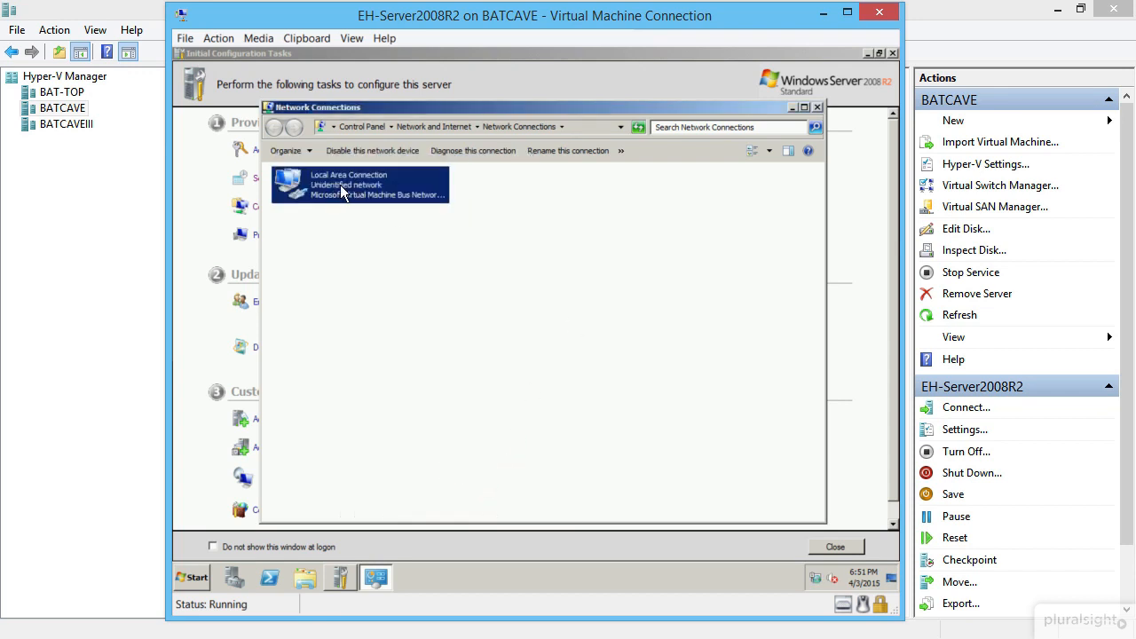
left_click(818, 106)
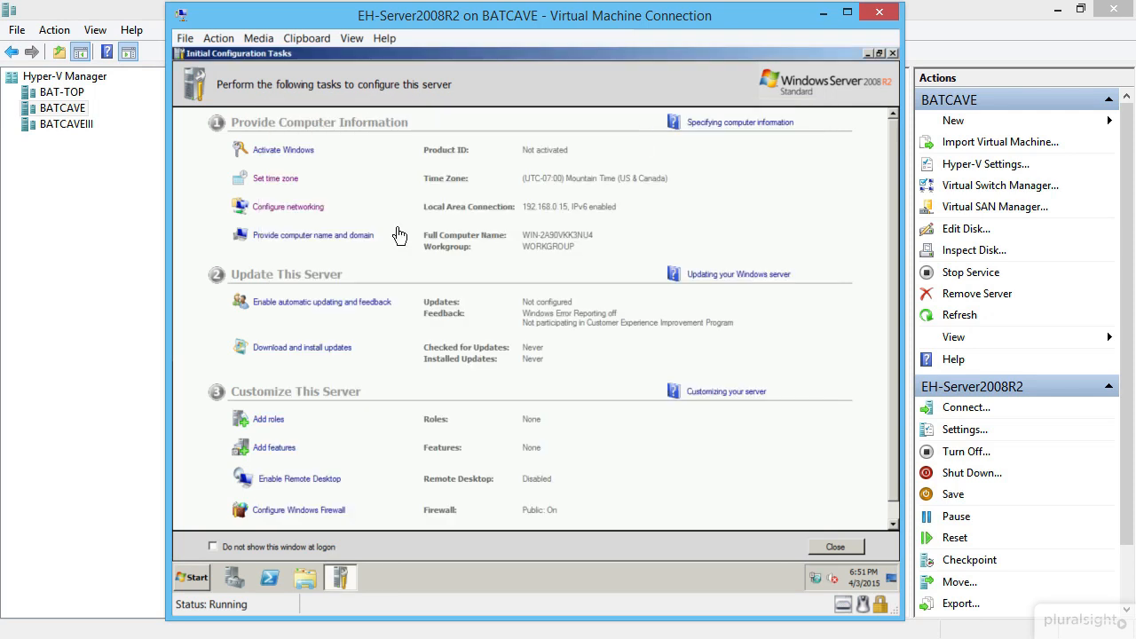
- Change the guest's computer name to Server2008R2 and choose Restart Later
left_click(292, 237)
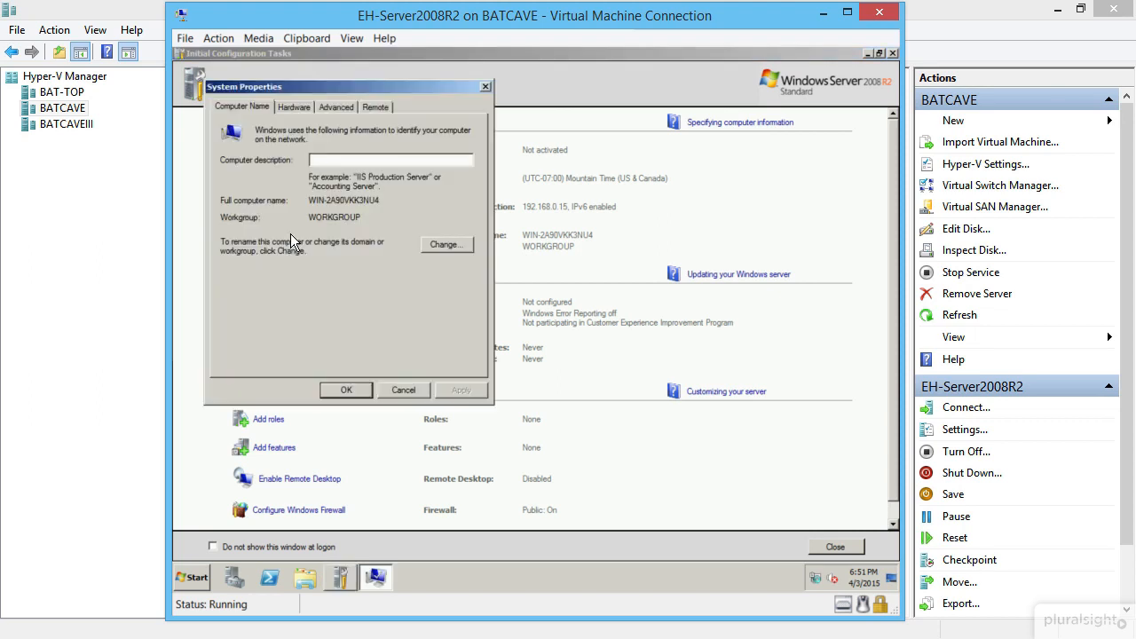
left_click(445, 244)
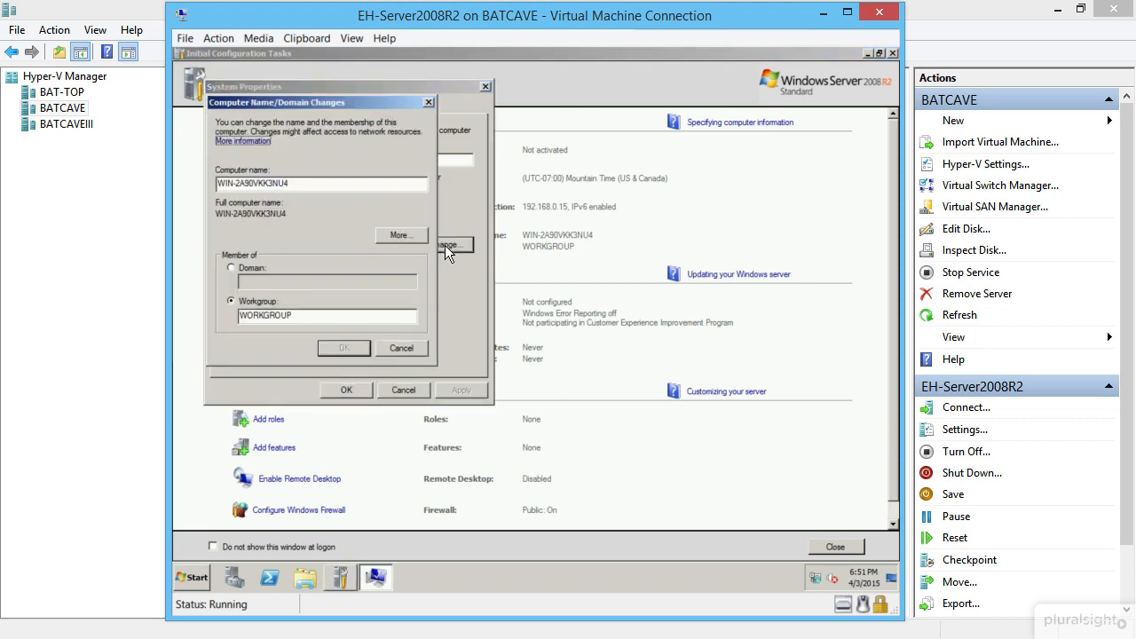
left_click_drag(327, 185, 168, 190)
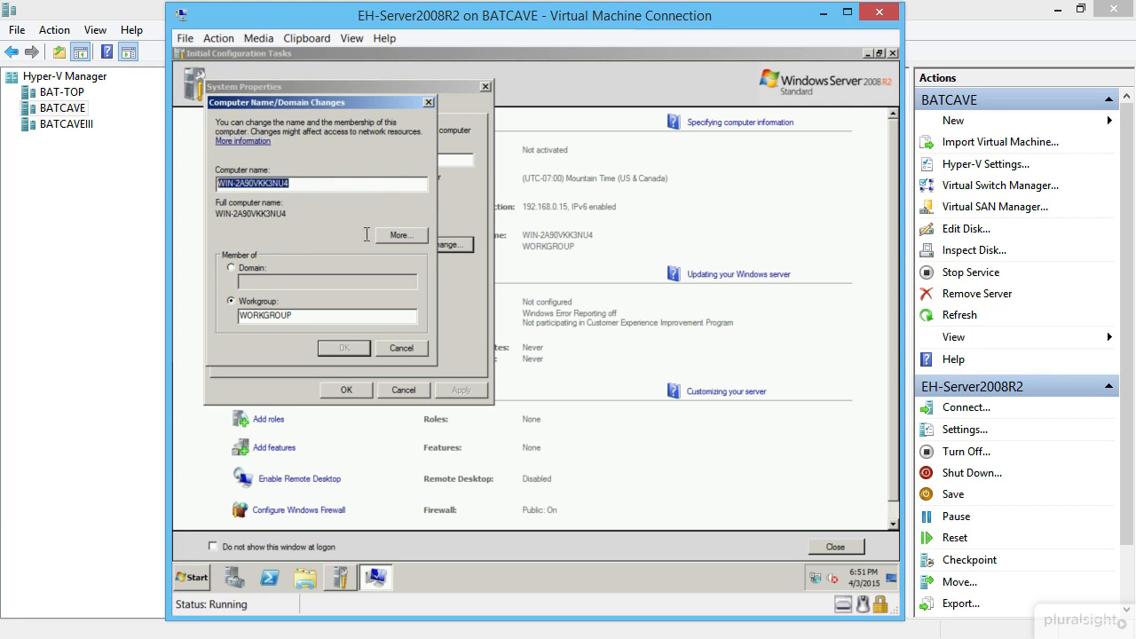
left_click(370, 183)
left_click_drag(370, 183, 187, 180)
type("S")
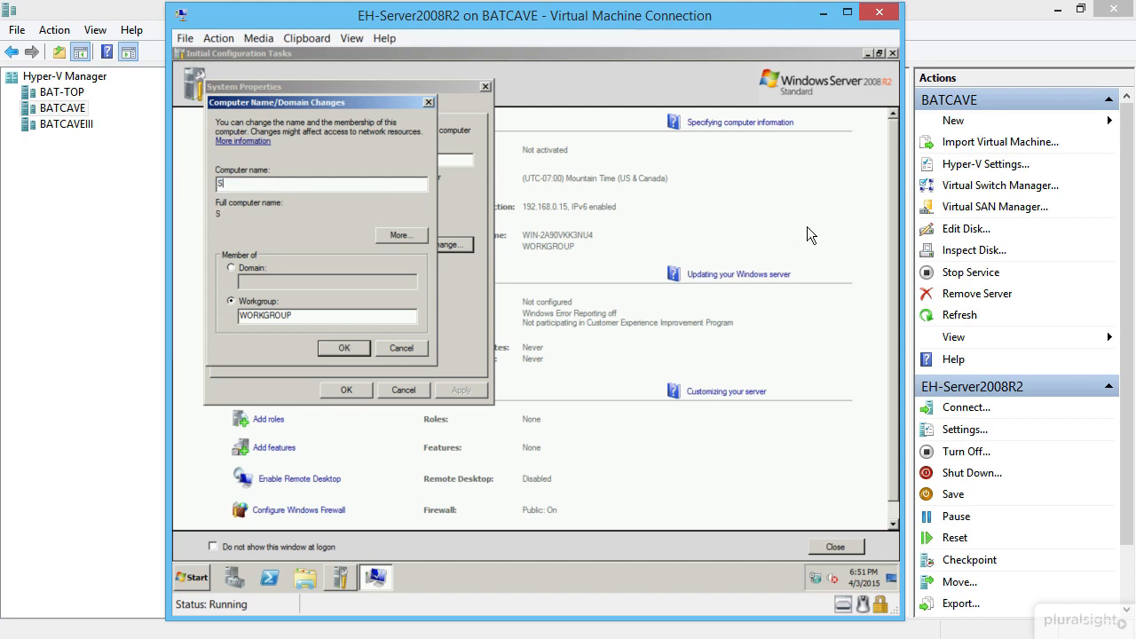
type("erver2008R2")
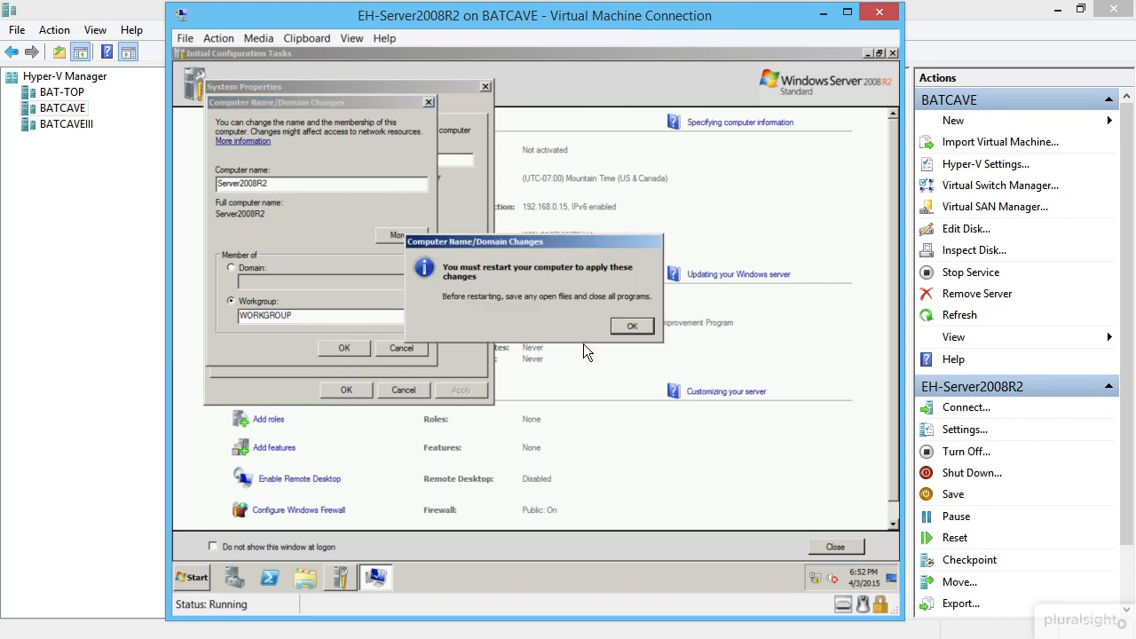
key("Return")
left_click(347, 389)
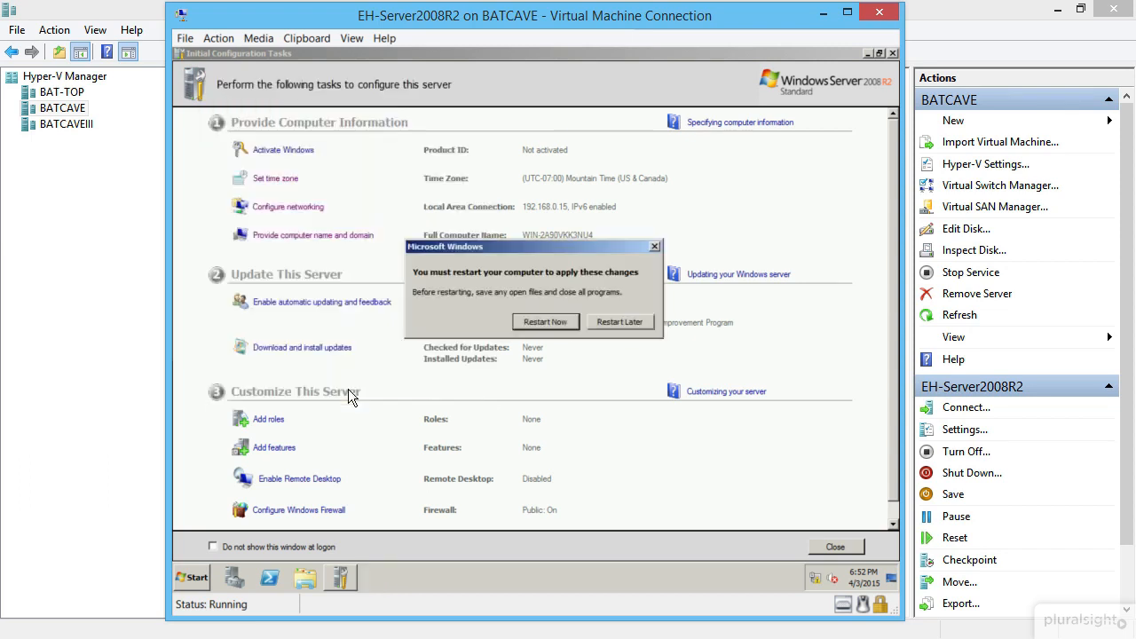
left_click(637, 324)
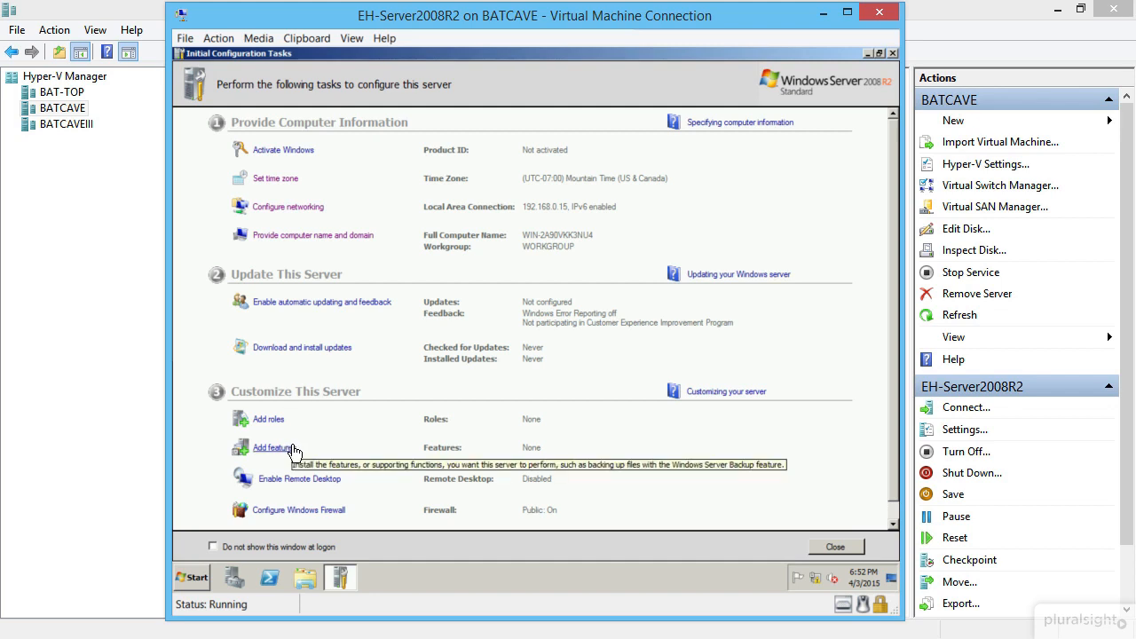
- Turn off Windows Firewall for home/work and public networks, then close Initial Configuration Tasks
left_click(310, 511)
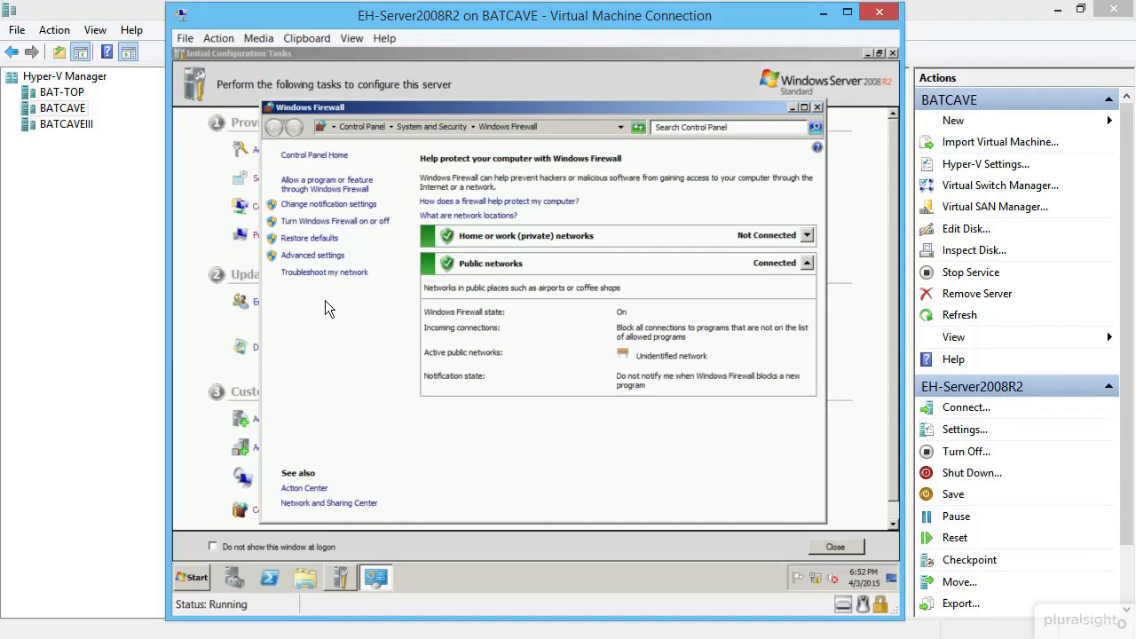
left_click(315, 222)
left_click(395, 276)
left_click(383, 369)
left_click(663, 506)
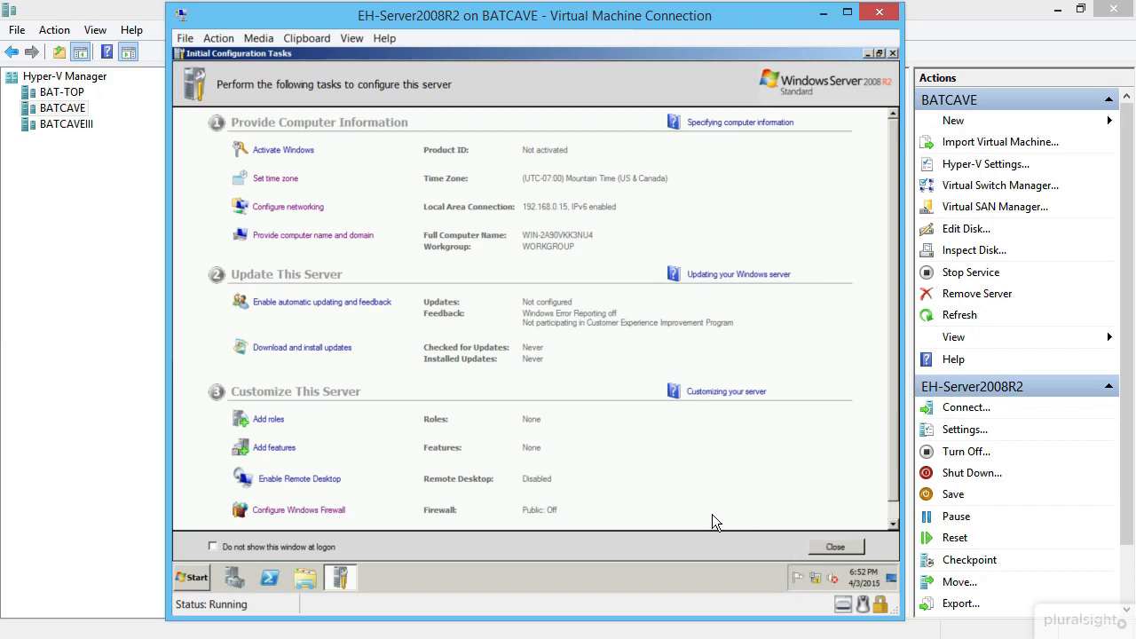
left_click(839, 548)
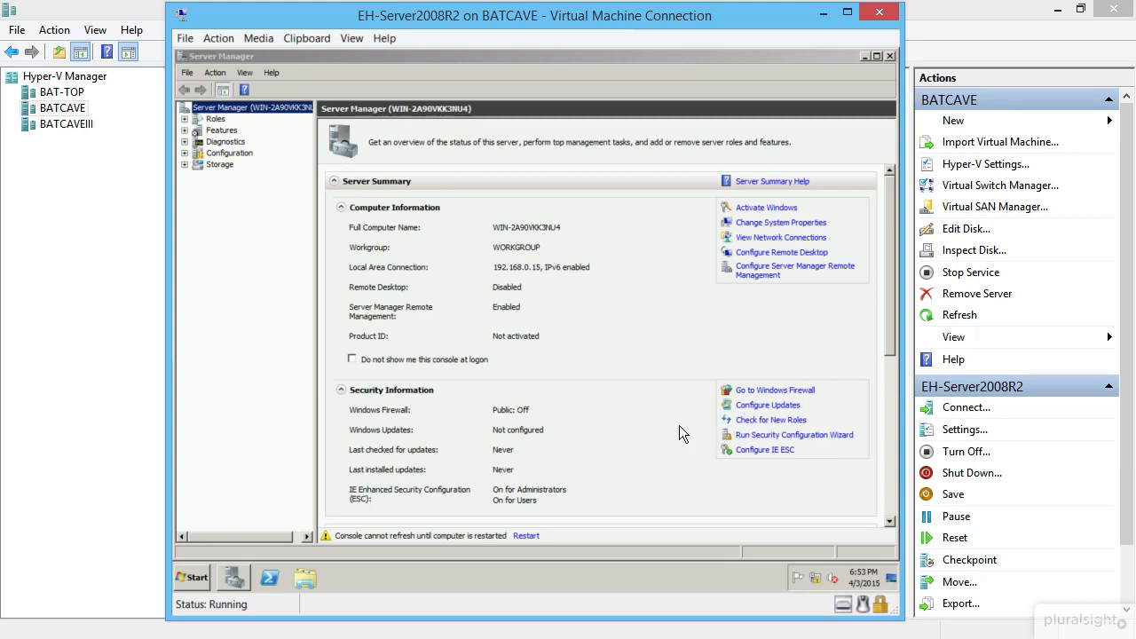
- Set IE Enhanced Security Configuration to Off for Administrators and Users
left_click(753, 452)
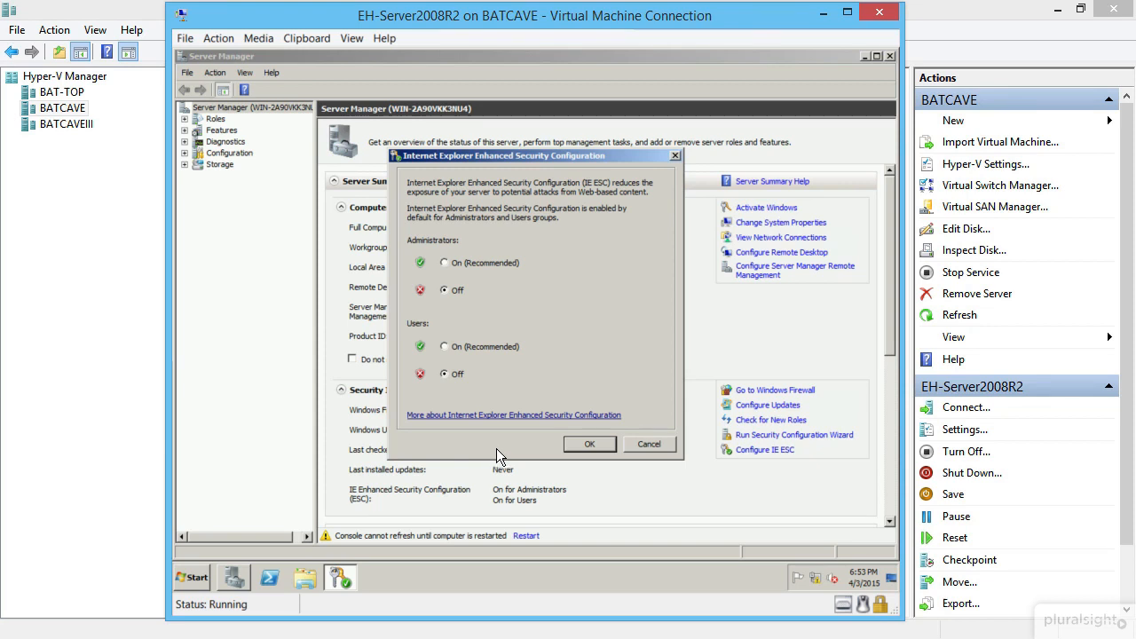
left_click(594, 444)
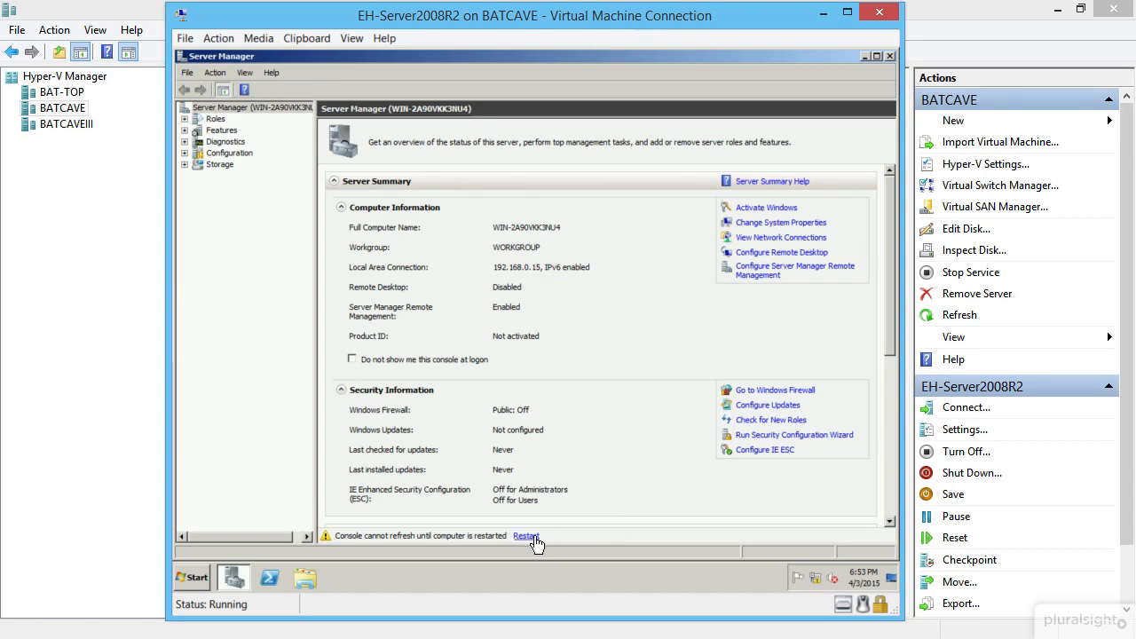
- Restart the guest with the reason Hardware: Maintenance (Planned)
left_click(189, 579)
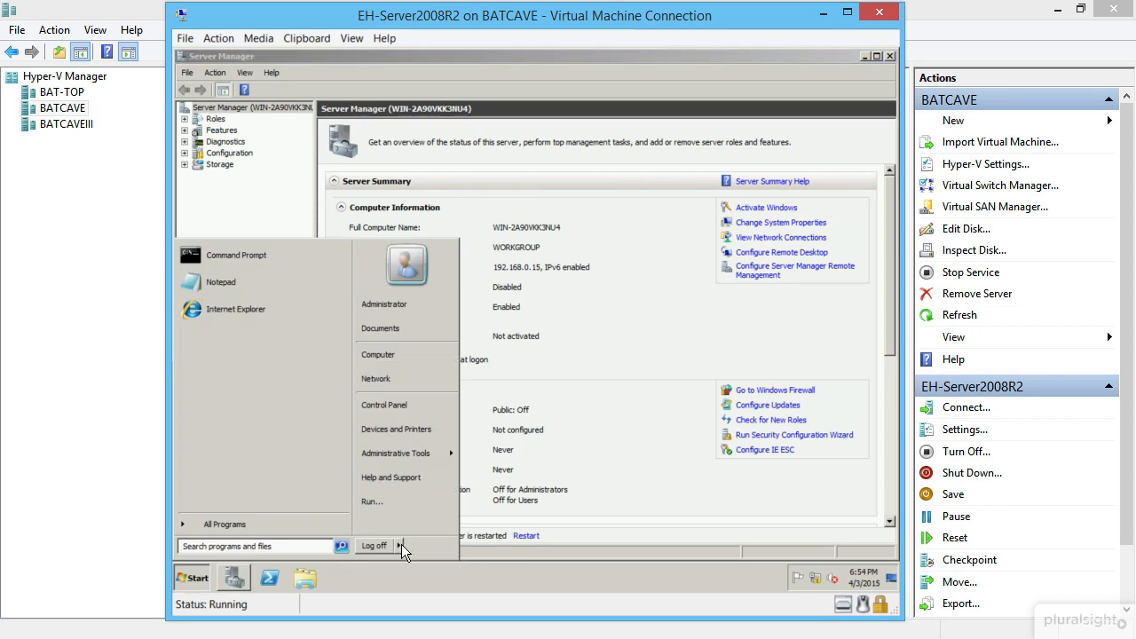
mouse_move(401, 544)
left_click(452, 529)
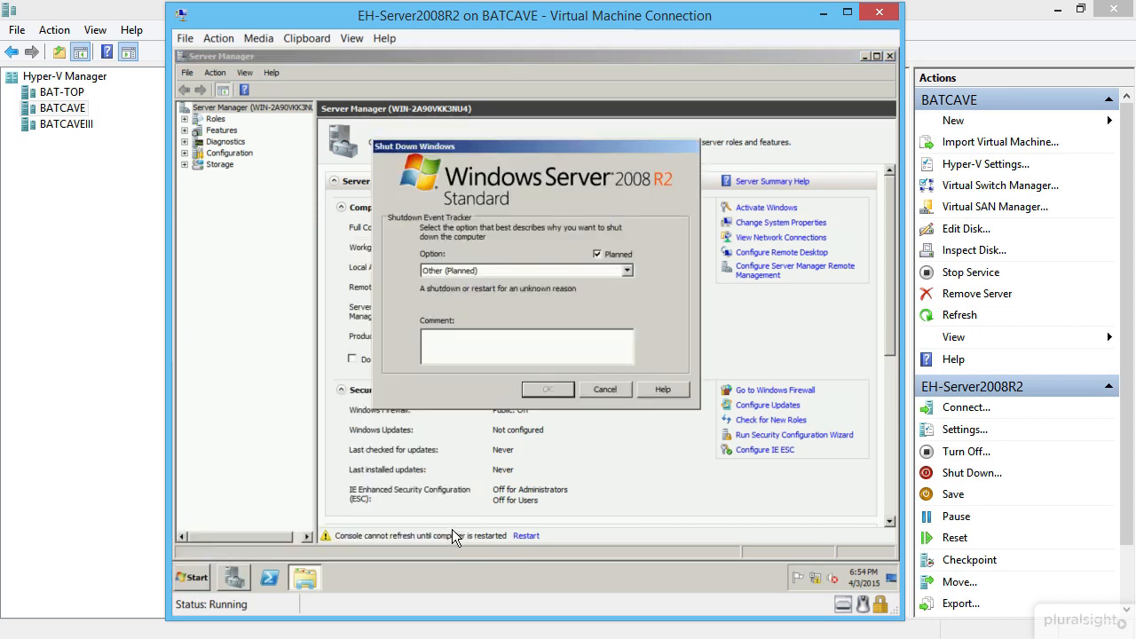
left_click(531, 270)
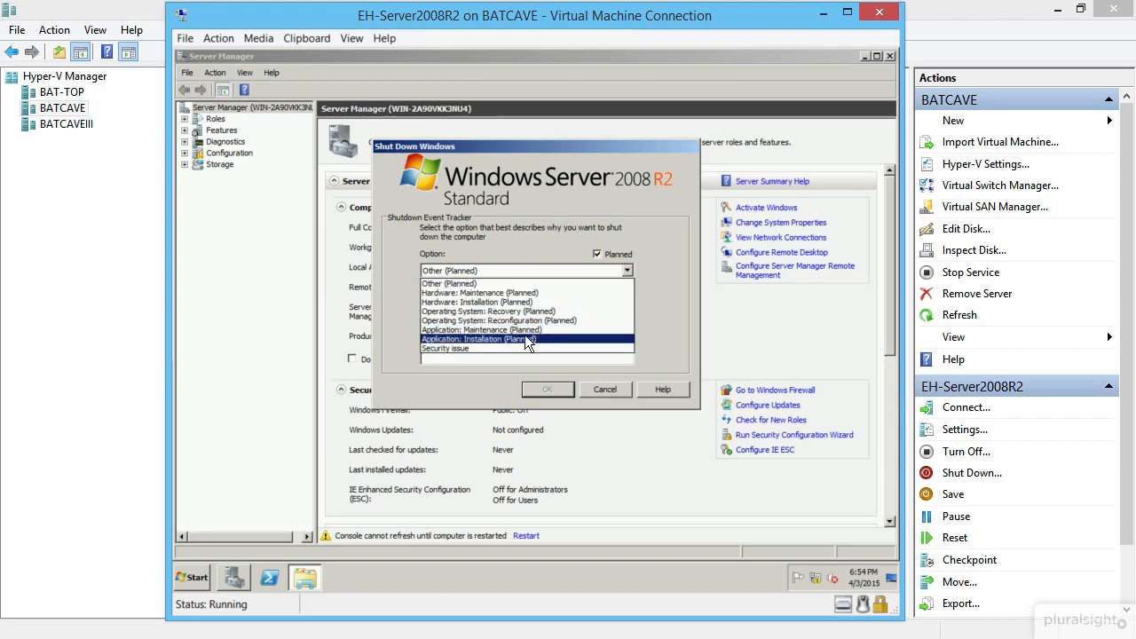
left_click(538, 293)
left_click(546, 389)
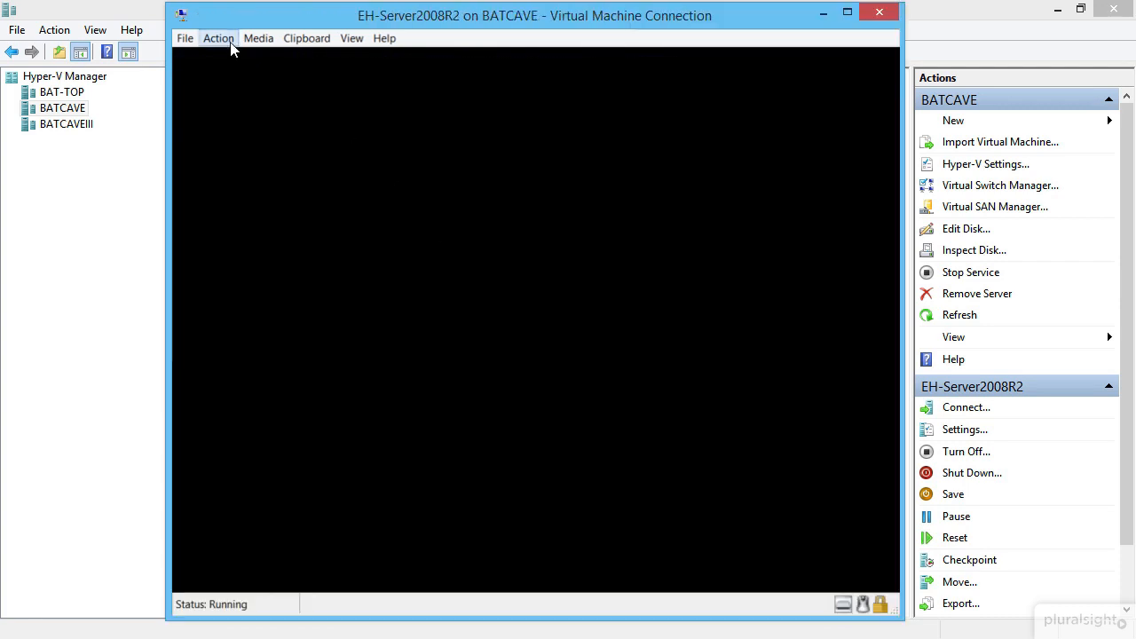
- Eject server 2008r2 trial.iso from the VM's DVD drive
left_click(230, 42)
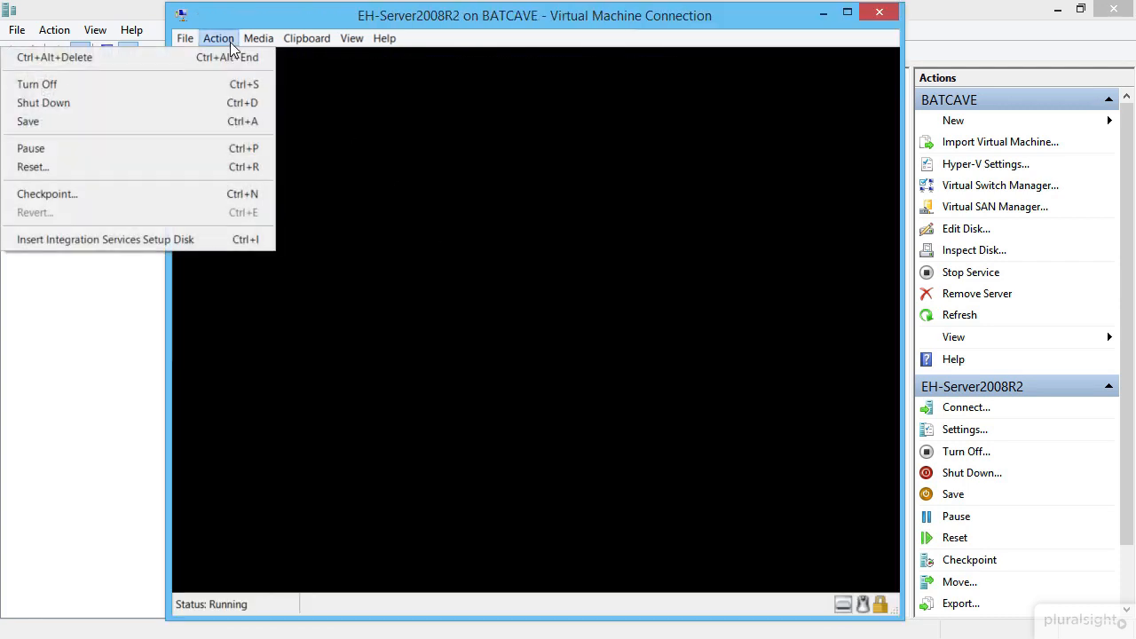
left_click(264, 46)
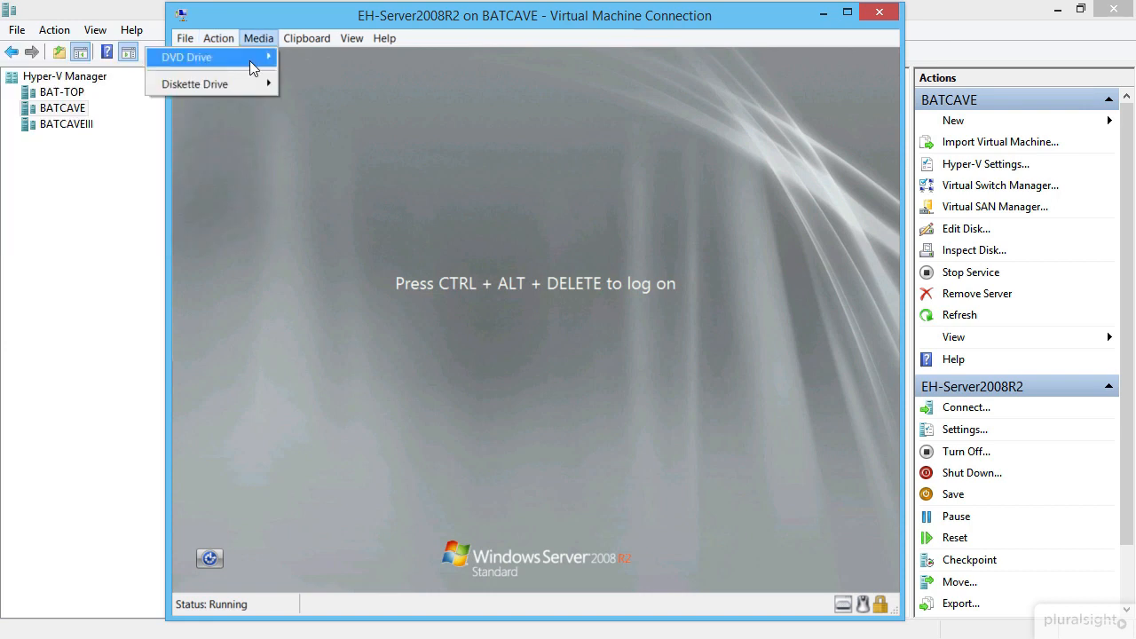
mouse_move(250, 61)
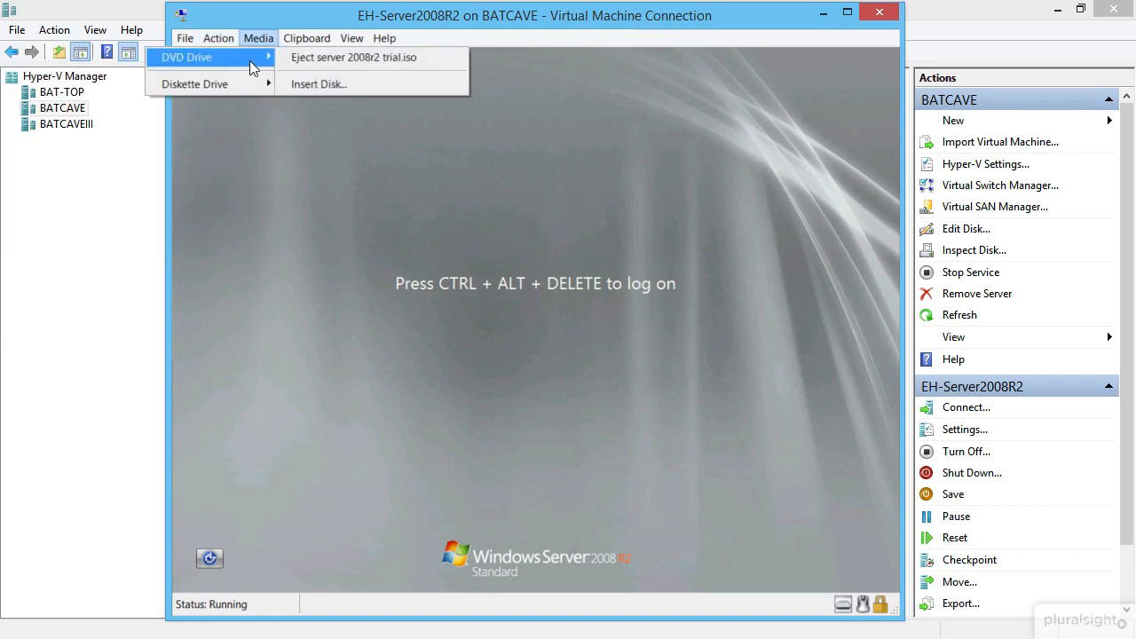
left_click(365, 57)
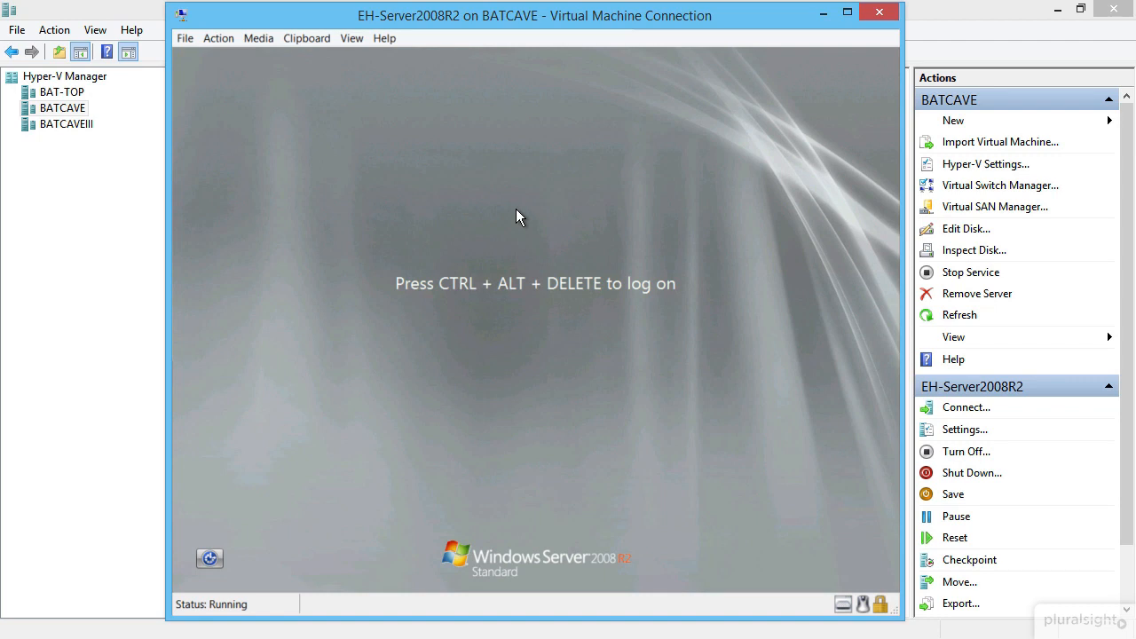
- Send Ctrl+Alt+Delete, log on as Administrator with its password, and close Initial Configuration Tasks
left_click(229, 38)
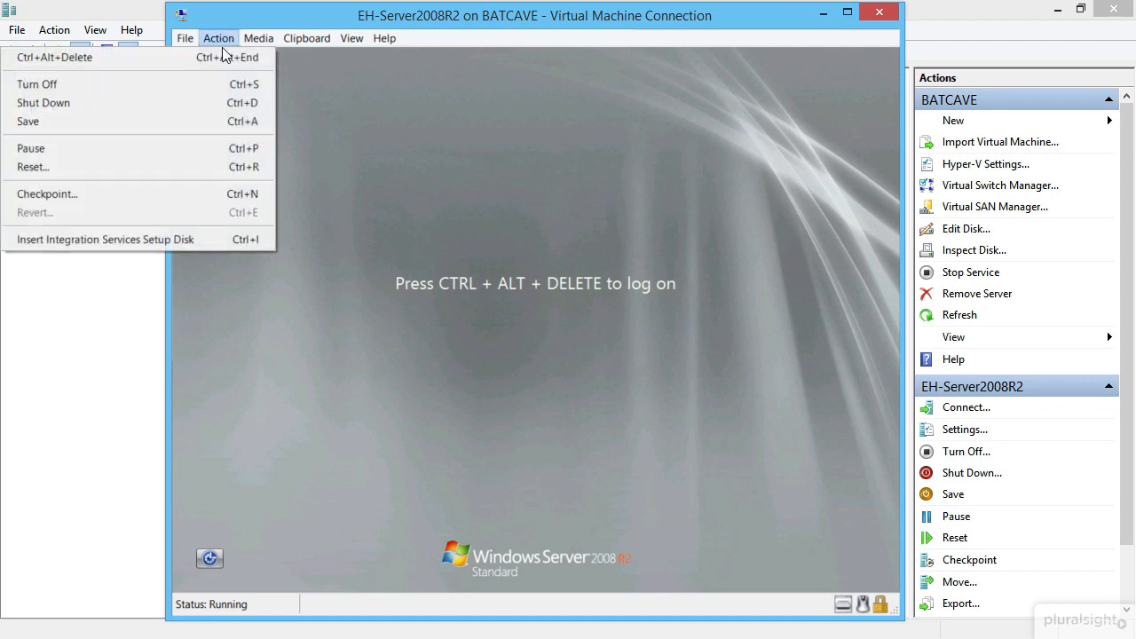
left_click(224, 57)
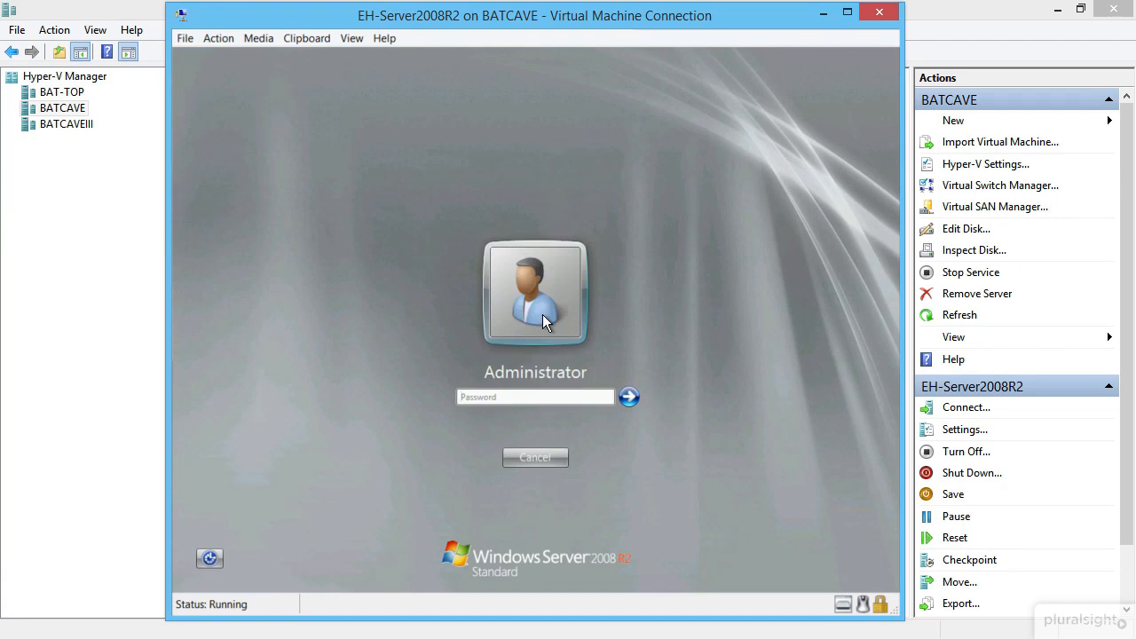
type("Pa$$w0rd")
key("Return")
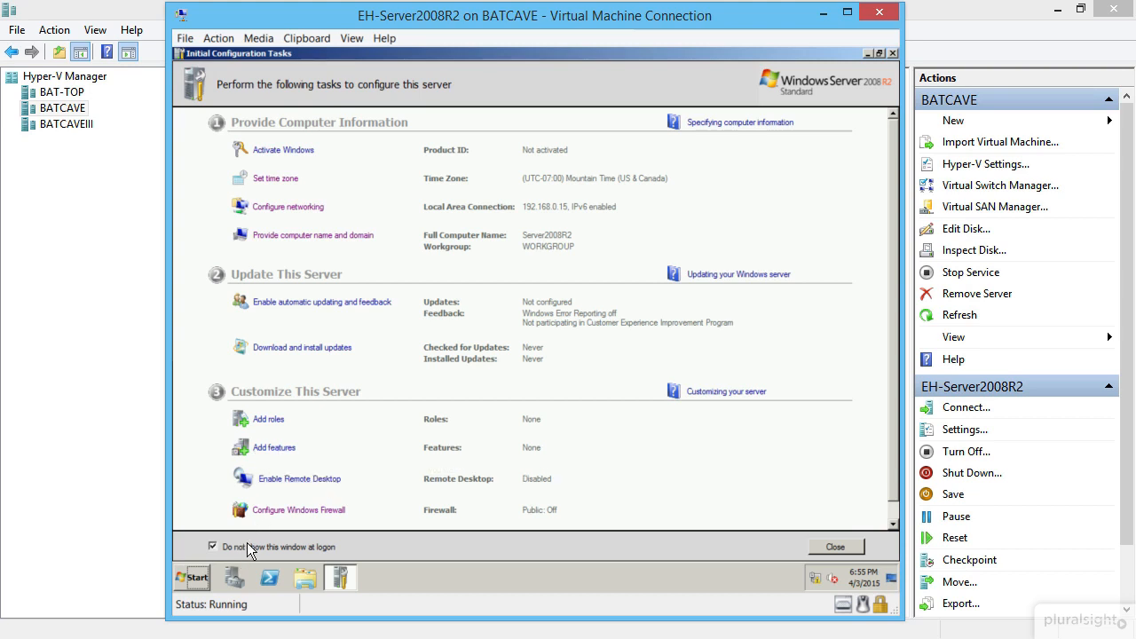
left_click(839, 546)
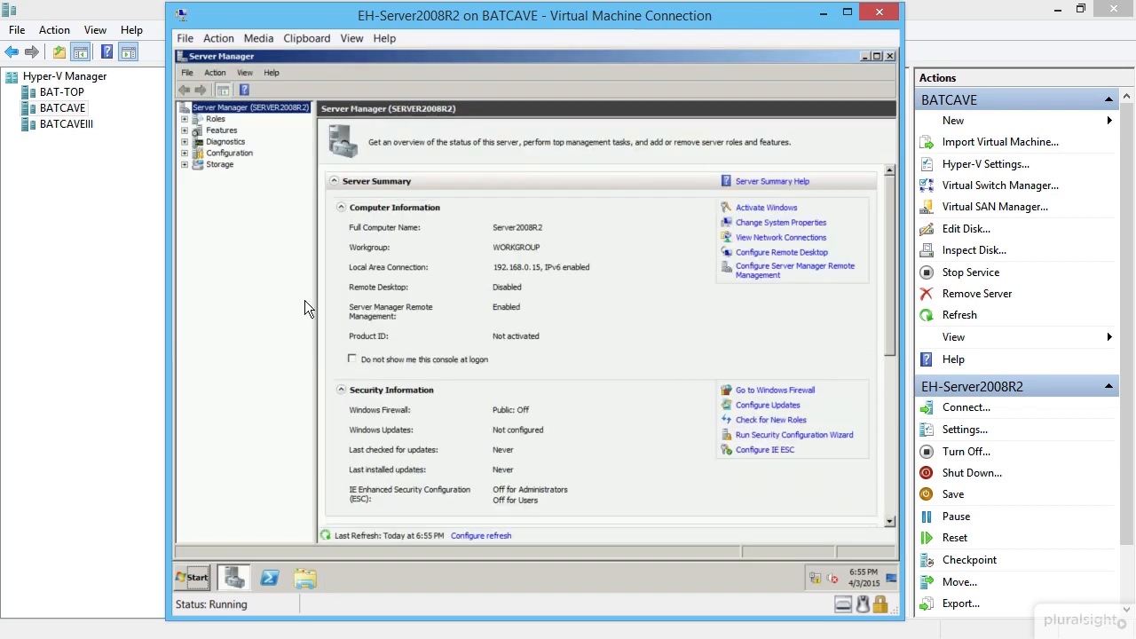
- Install the SNMP Services feature through the Add Features Wizard and close it when finished
left_click(223, 131)
left_click(742, 207)
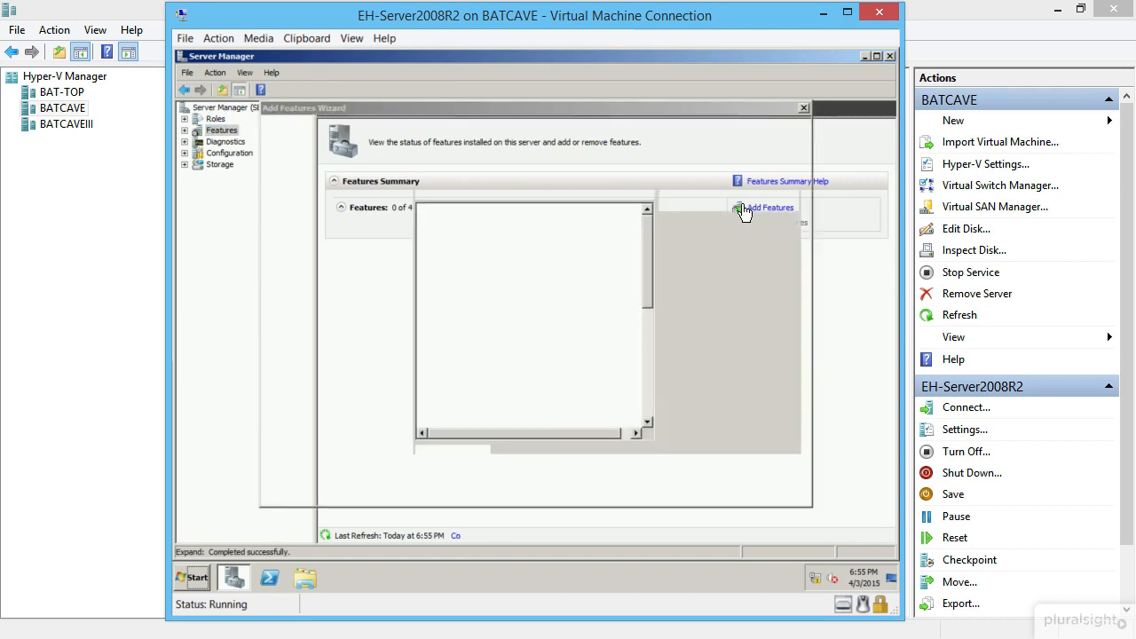
scroll(574, 326, "down", 5)
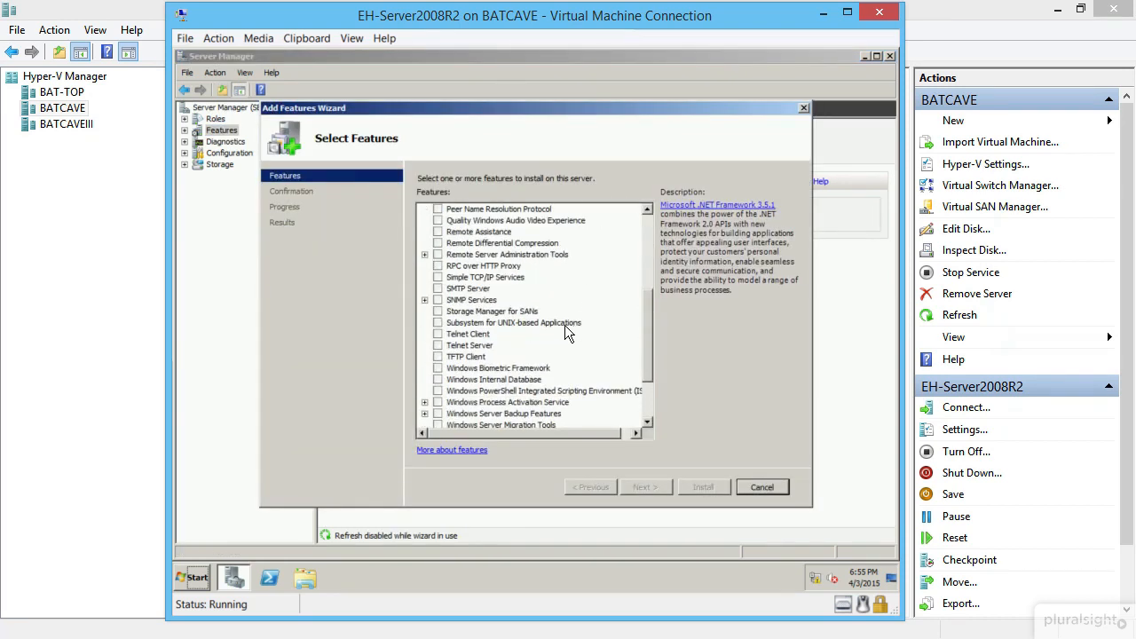
left_click(437, 300)
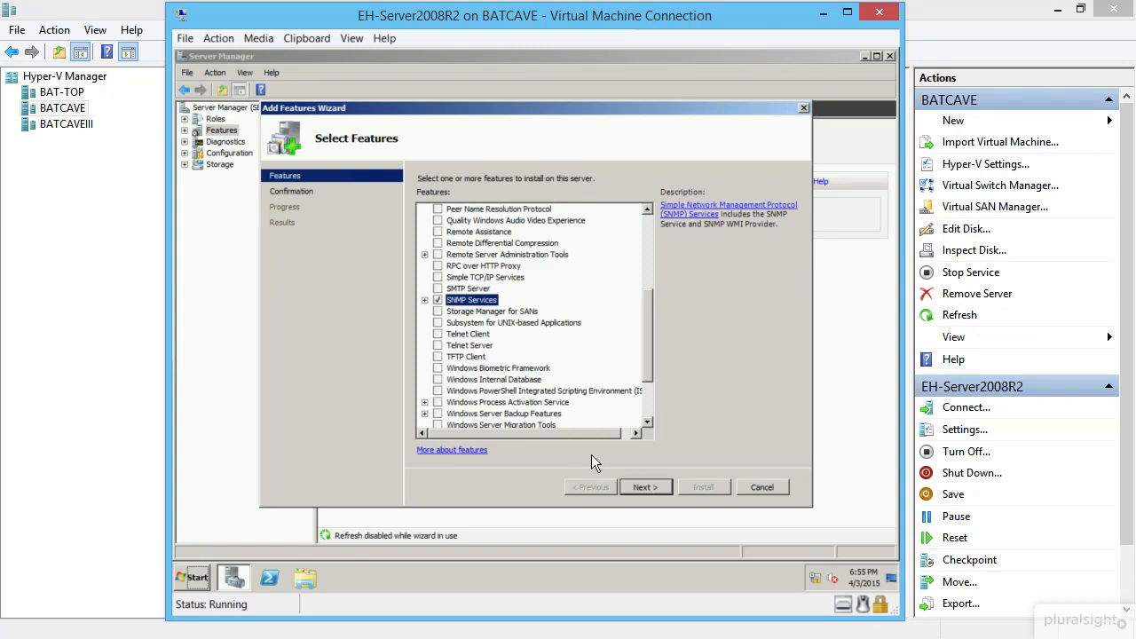
left_click(654, 487)
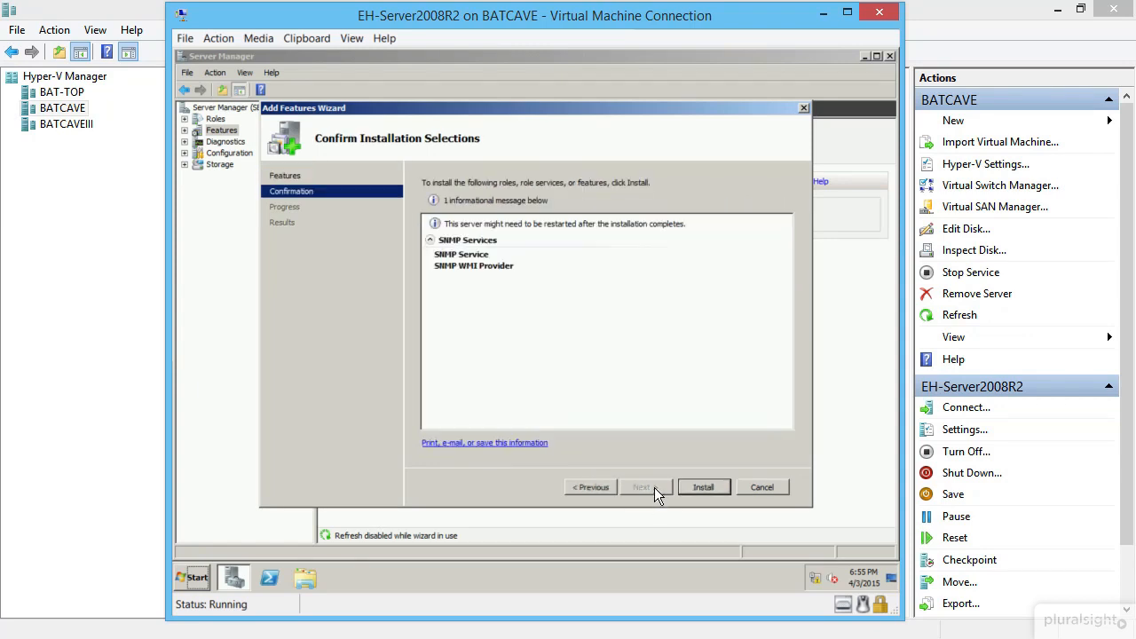
left_click(711, 492)
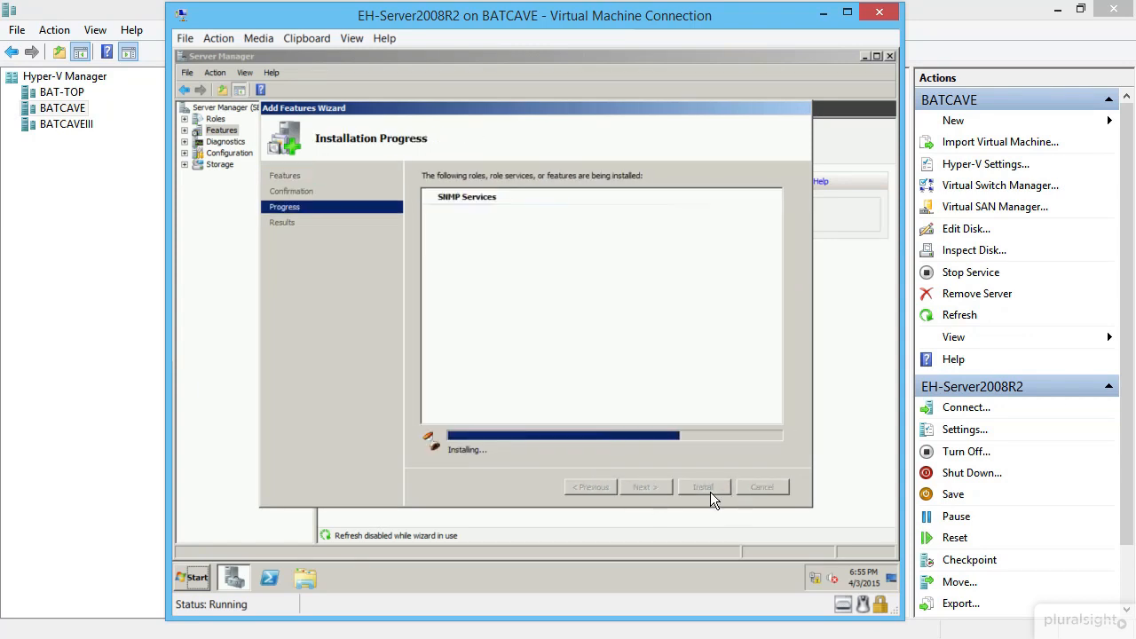
left_click(710, 491)
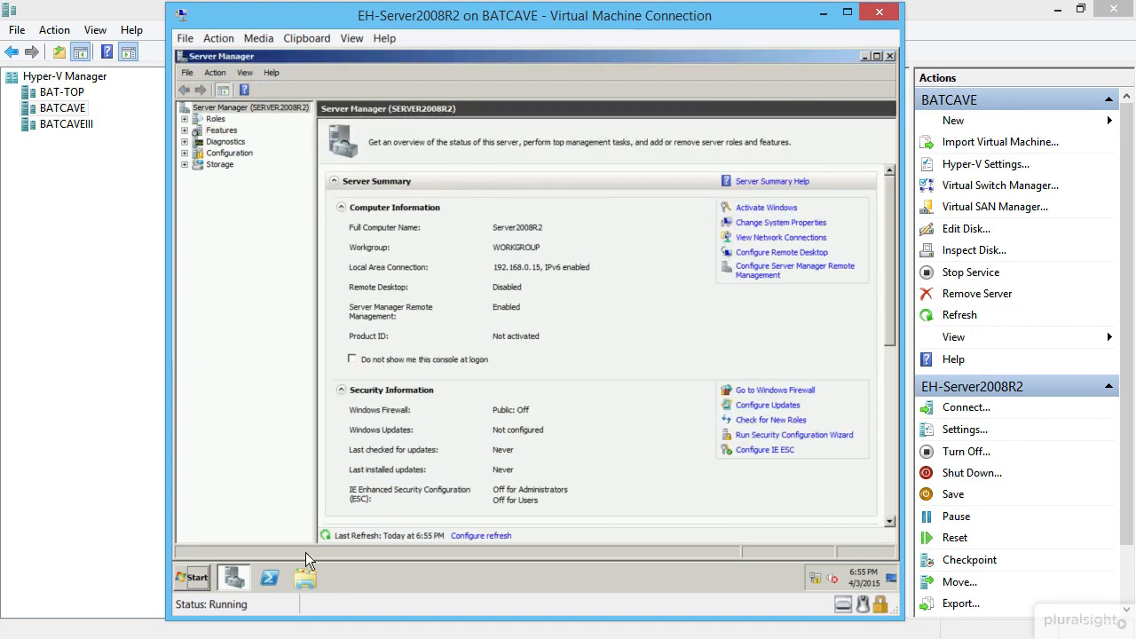
- Open the Services console and bring up the SNMP Service properties
left_click(197, 581)
type("serv")
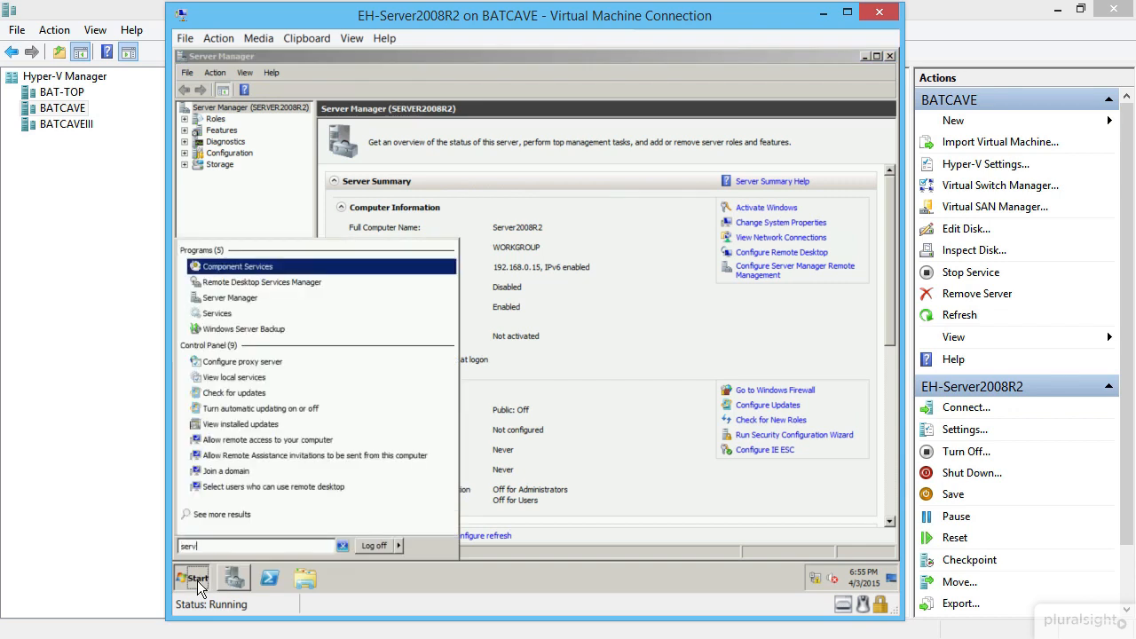
left_click(243, 309)
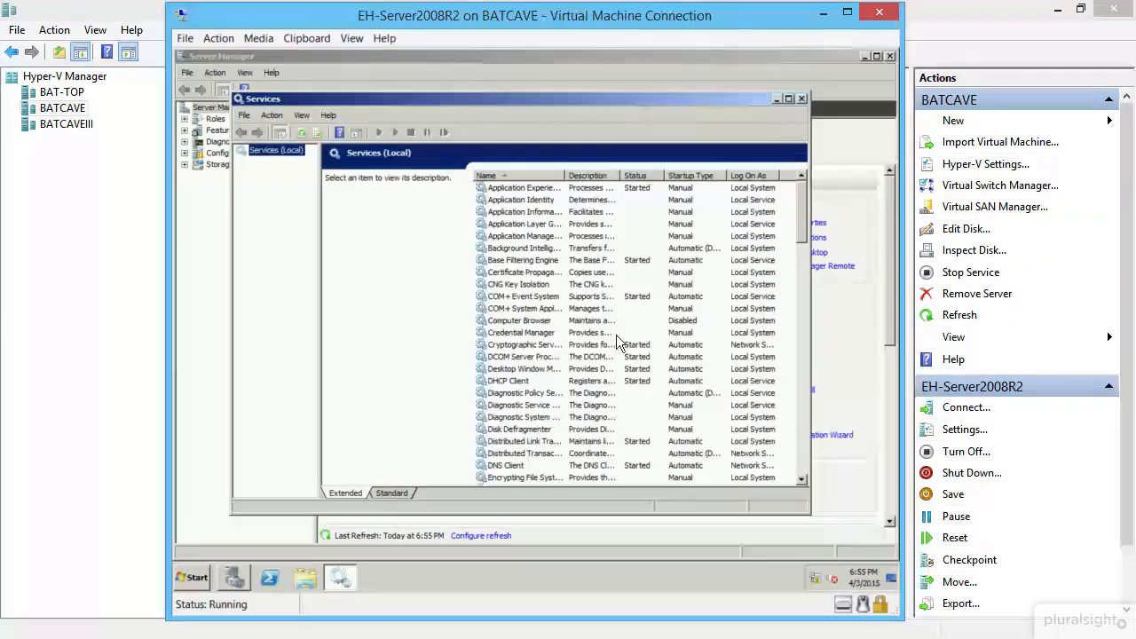
left_click(584, 369)
scroll(584, 373, "down", 20)
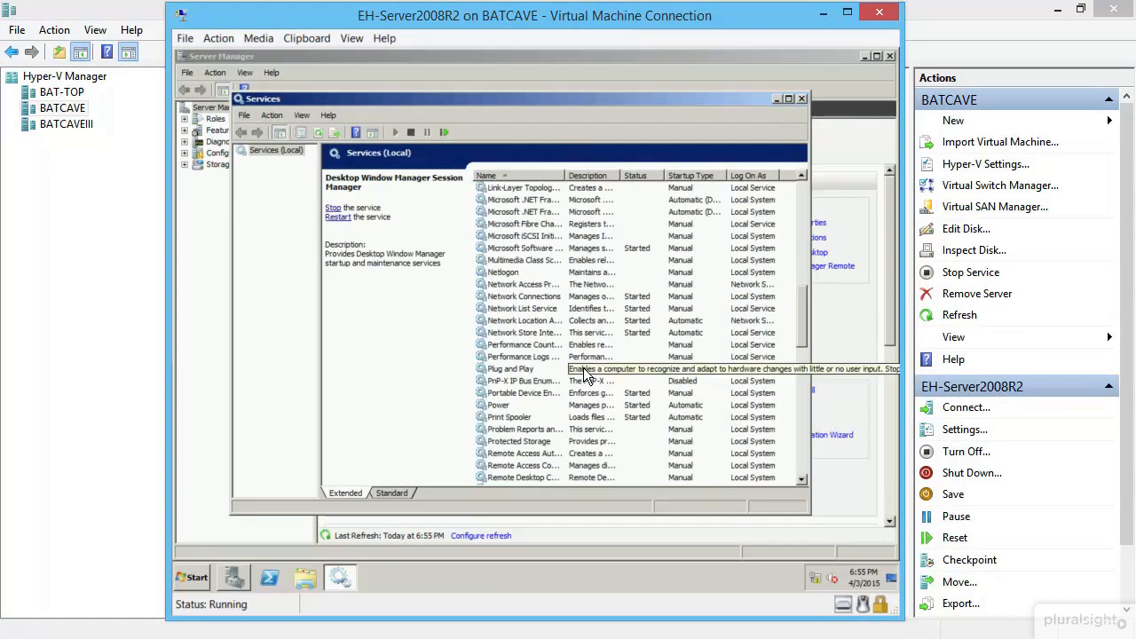
scroll(568, 384, "down", 3)
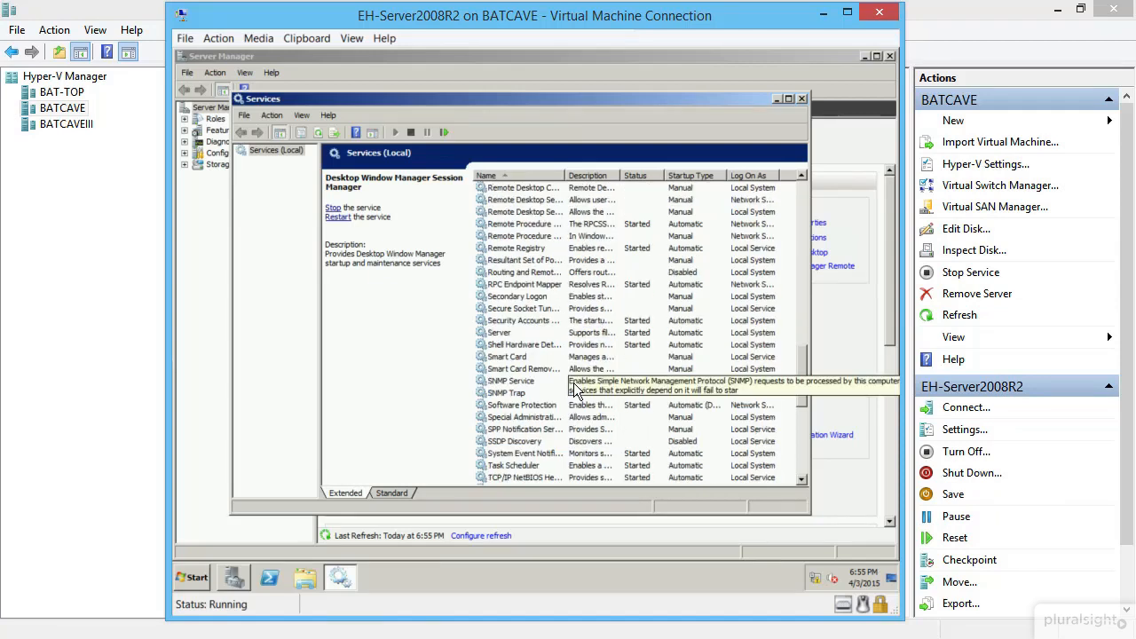
left_click(518, 381)
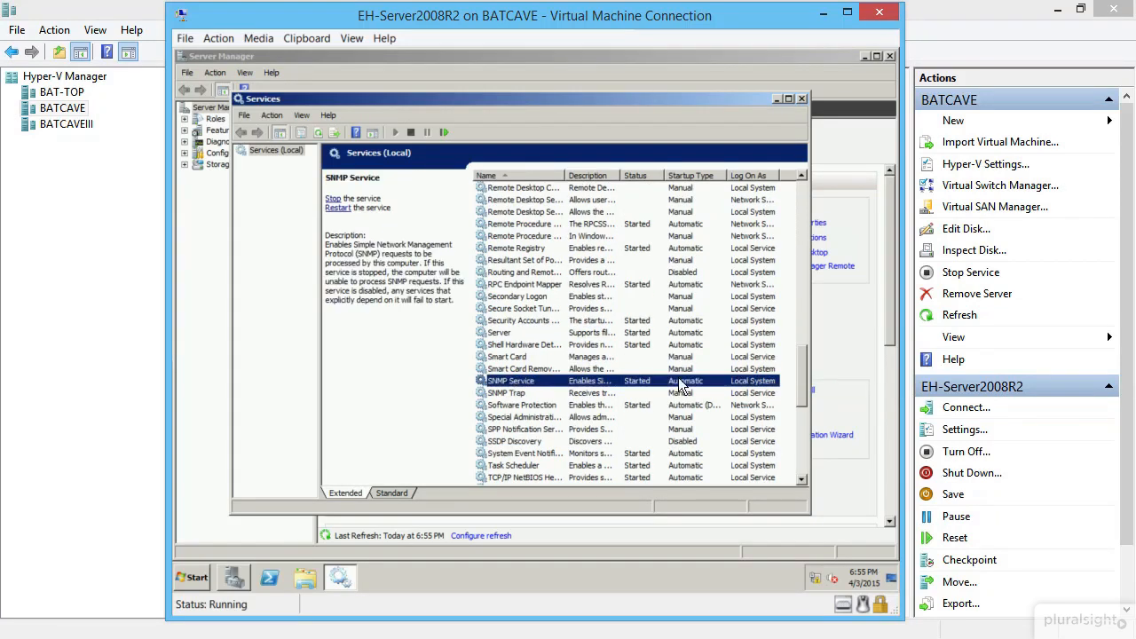
right_click(527, 380)
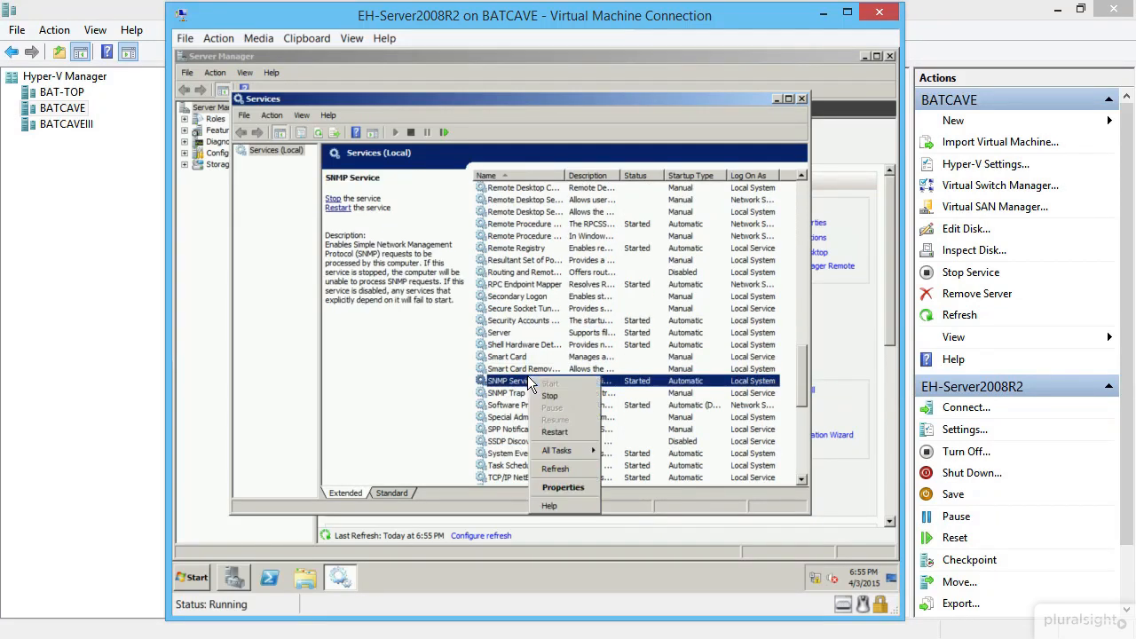
left_click(577, 485)
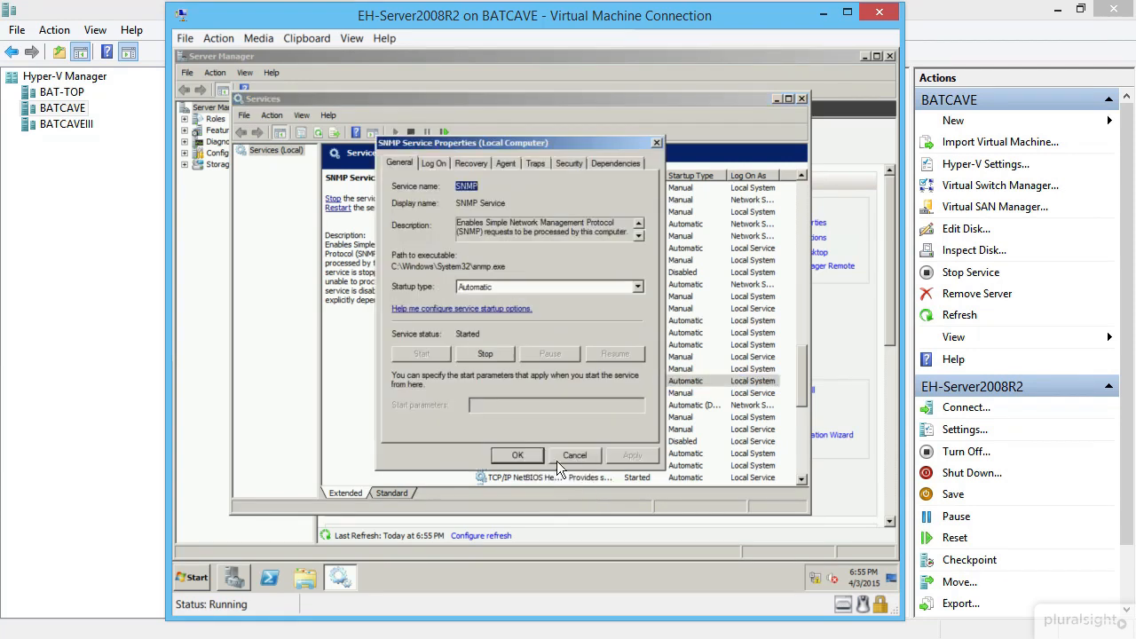
- Add community Public as read-only, accept packets from any host, and close Services
left_click(570, 163)
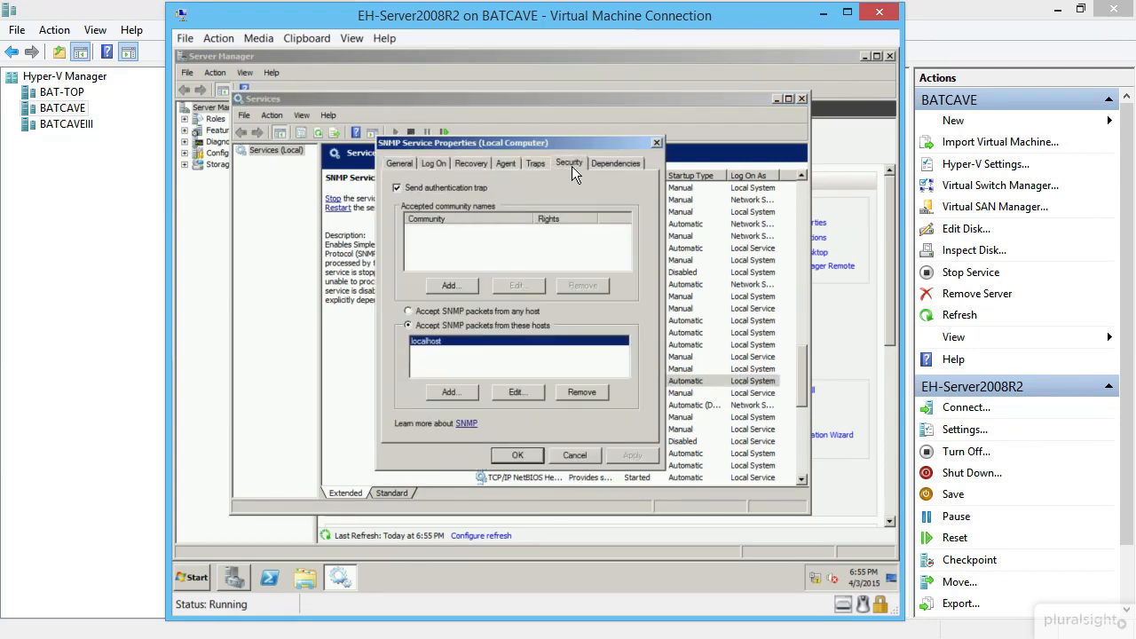
left_click(453, 285)
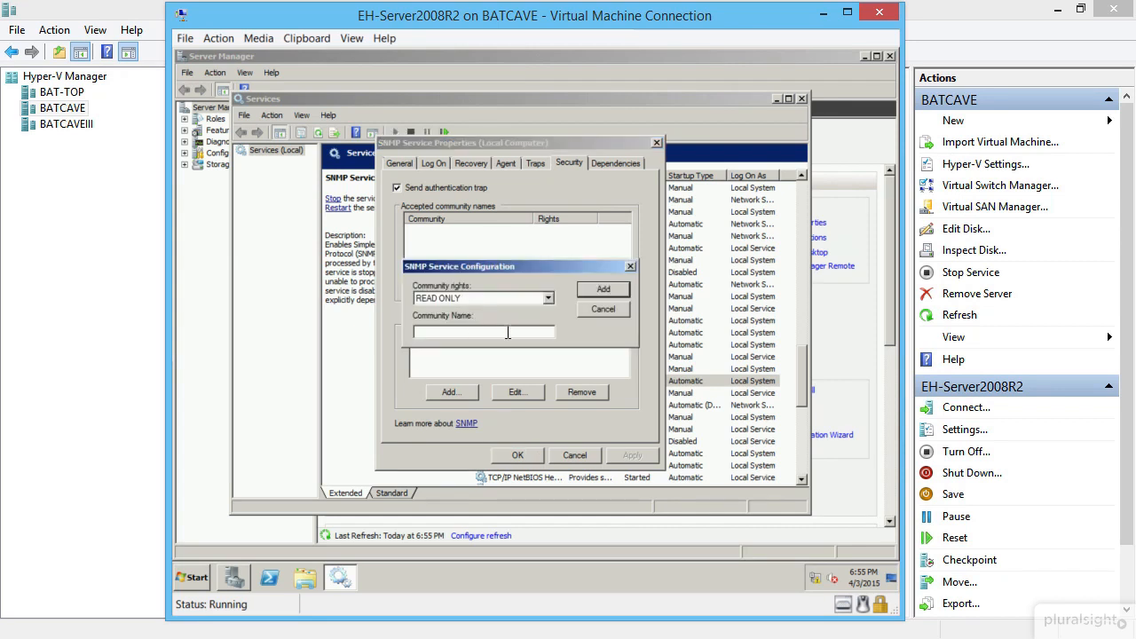
type("Public")
key("Return")
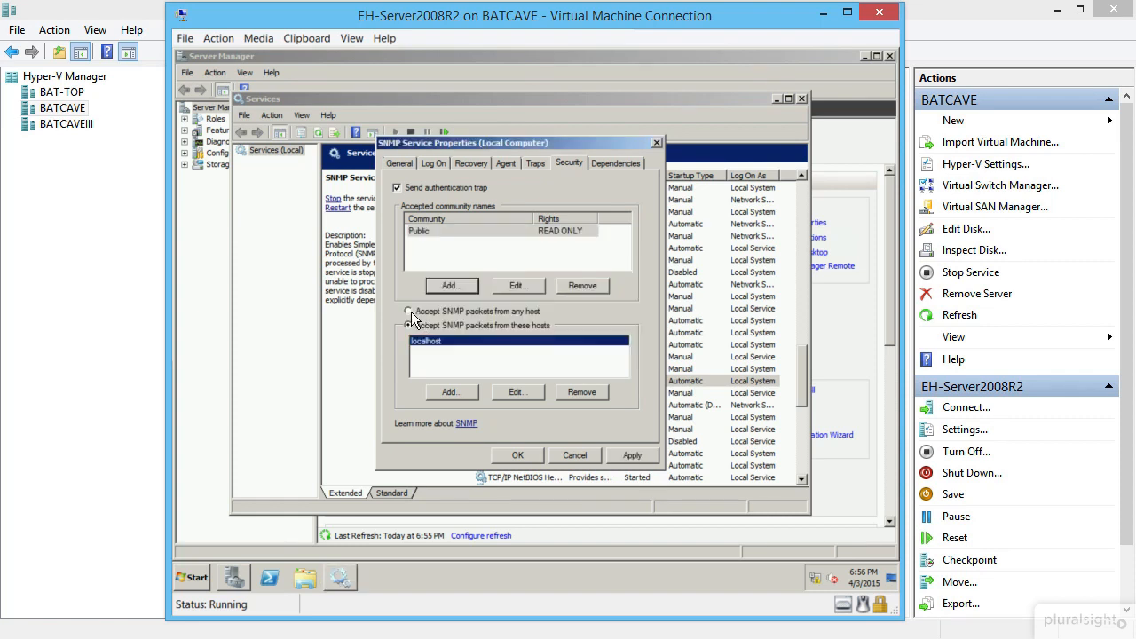
left_click(409, 312)
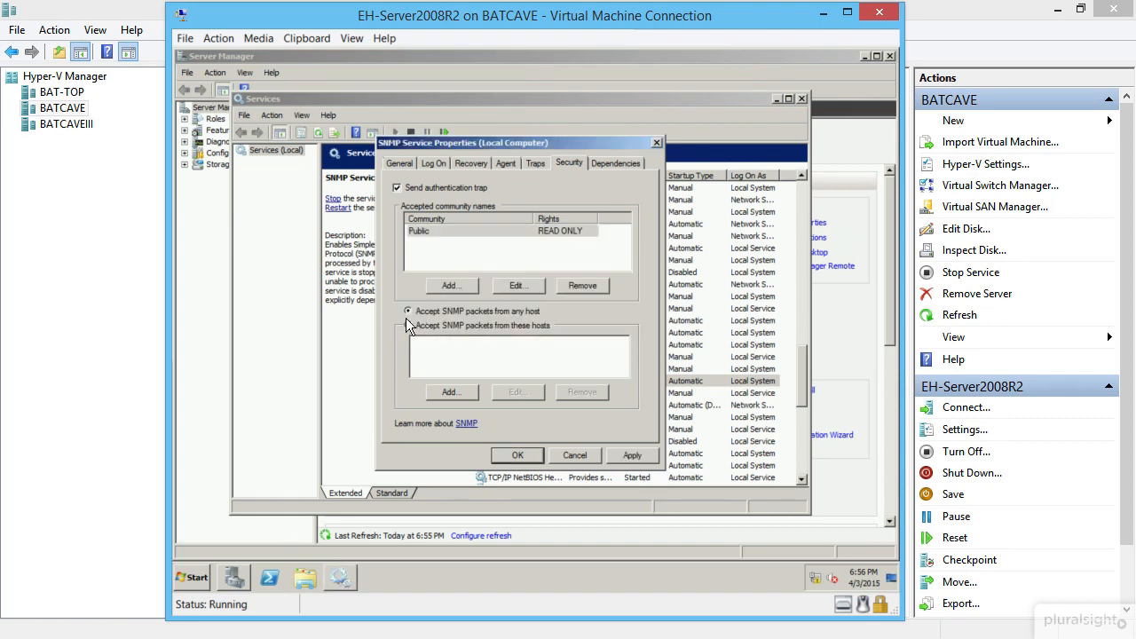
left_click(517, 450)
left_click(801, 98)
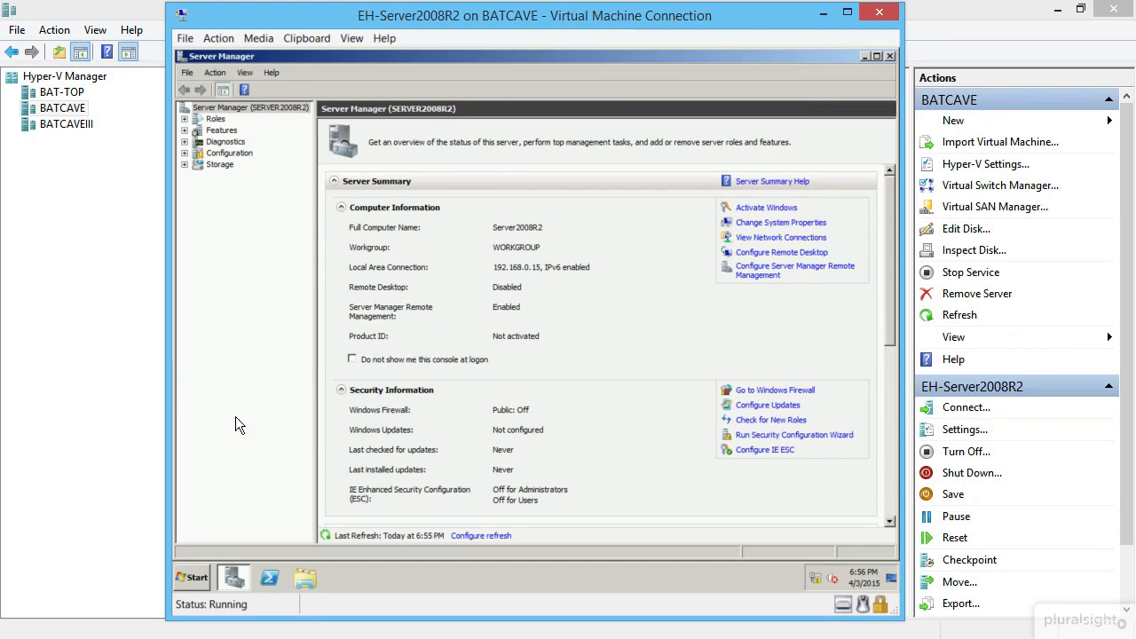
- Show Configuration > Local Users and Groups > Users in Server Manager
left_click(185, 154)
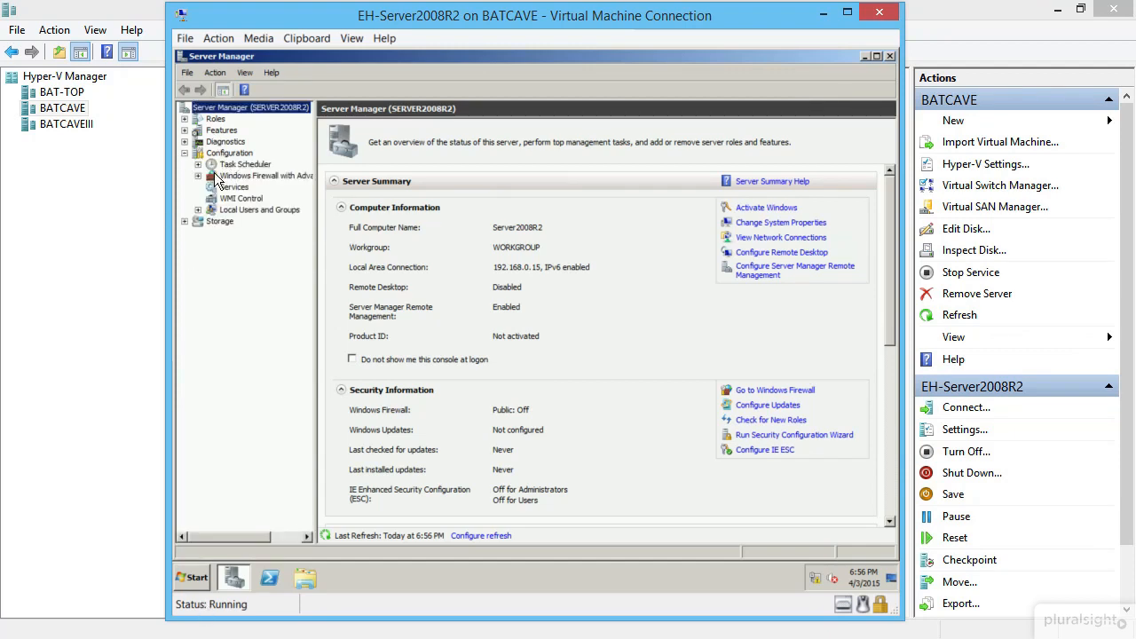
left_click(198, 210)
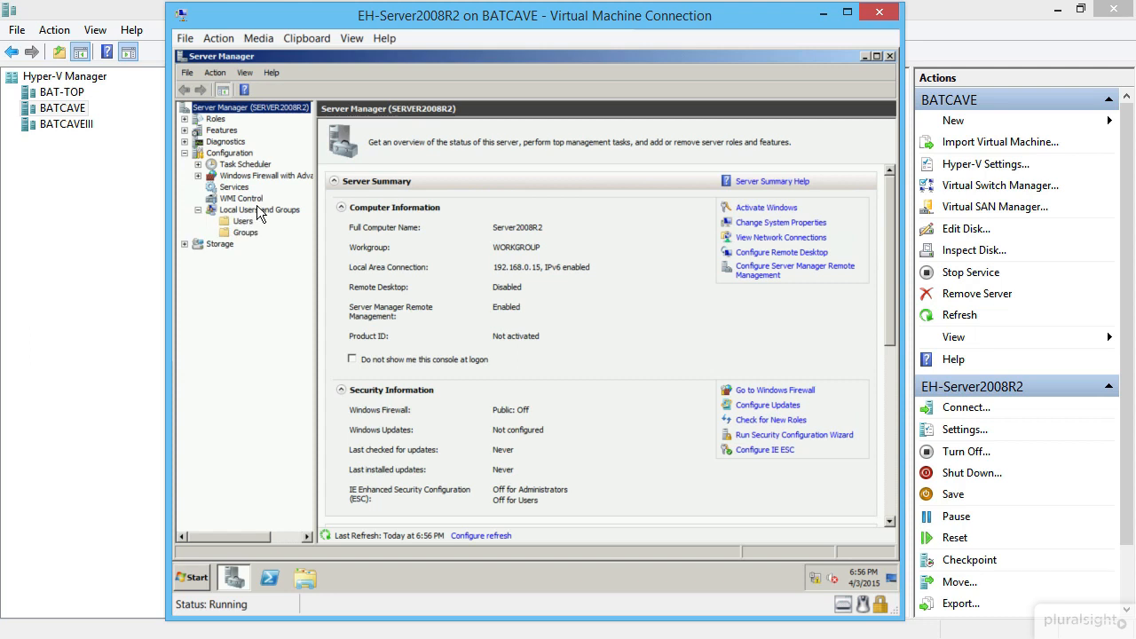
left_click(243, 221)
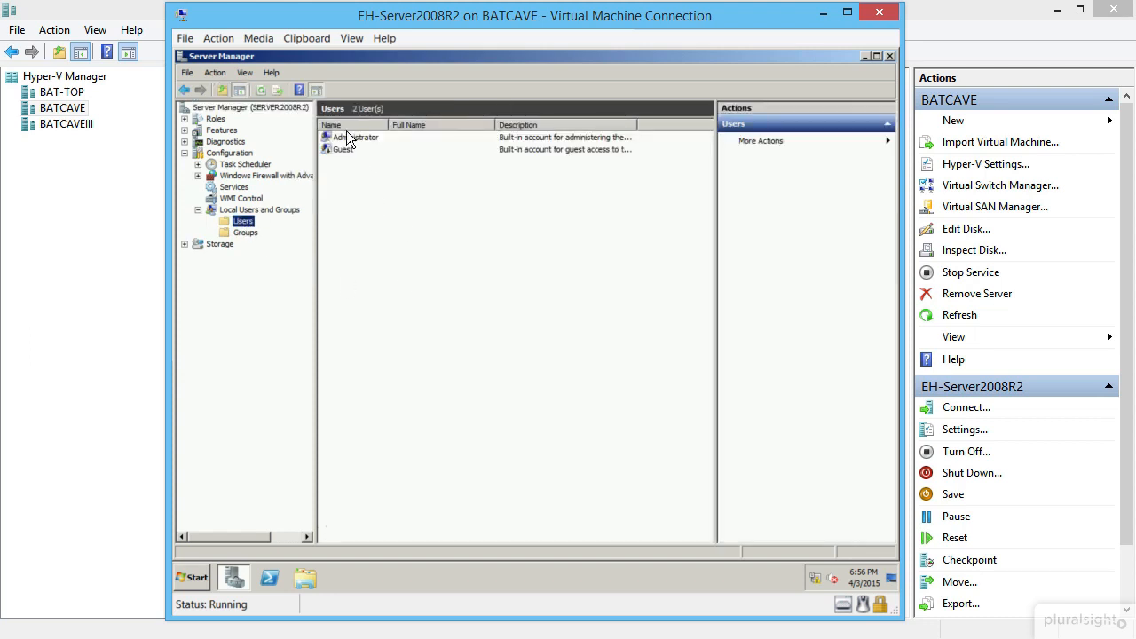
left_click(359, 139)
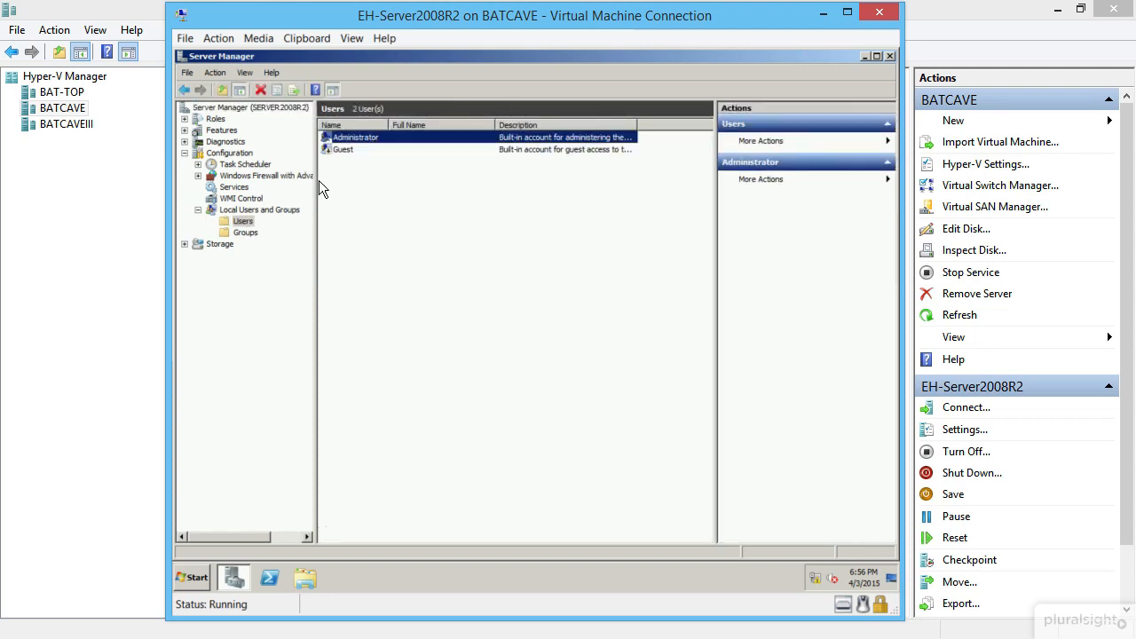
left_click(349, 173)
- Attempt a new local user with username, full name and password; dismiss the policy error and close
right_click(355, 174)
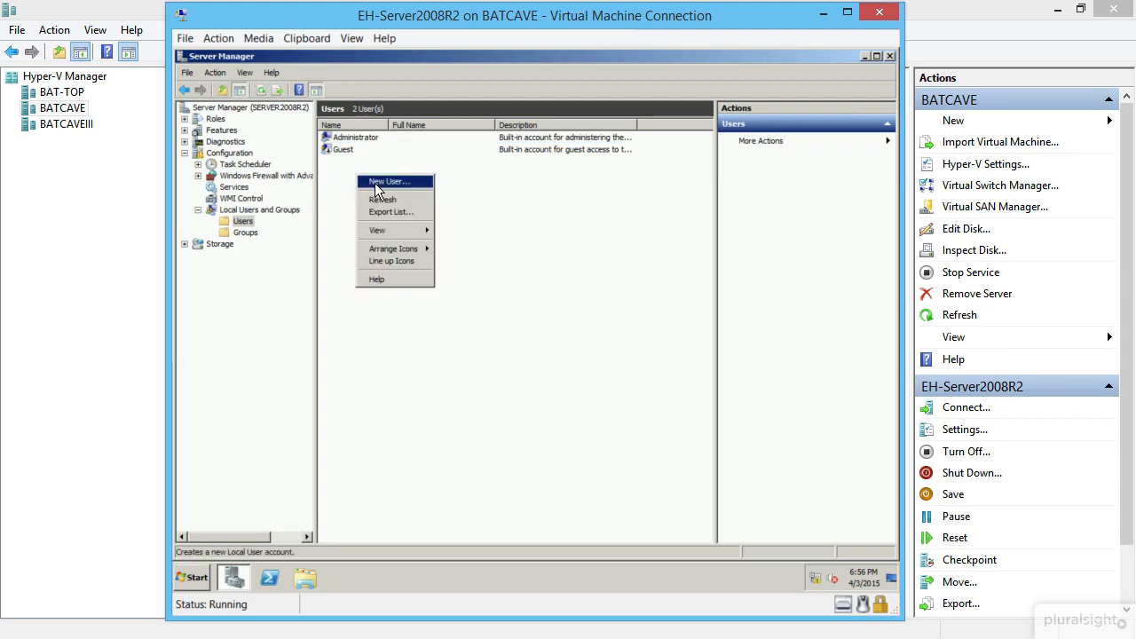
left_click(385, 183)
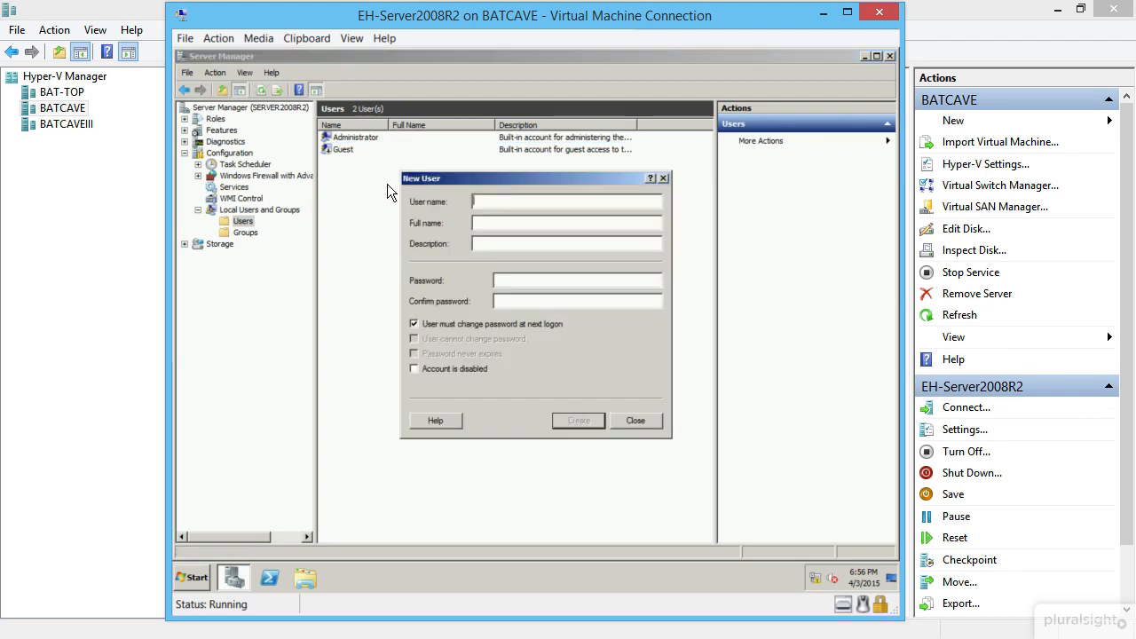
type("bwayne")
key("Tab")
type("Bruce Wayne")
key("Tab")
key("Tab")
type("••••••")
key("Tab")
type("••••••")
left_click(494, 323)
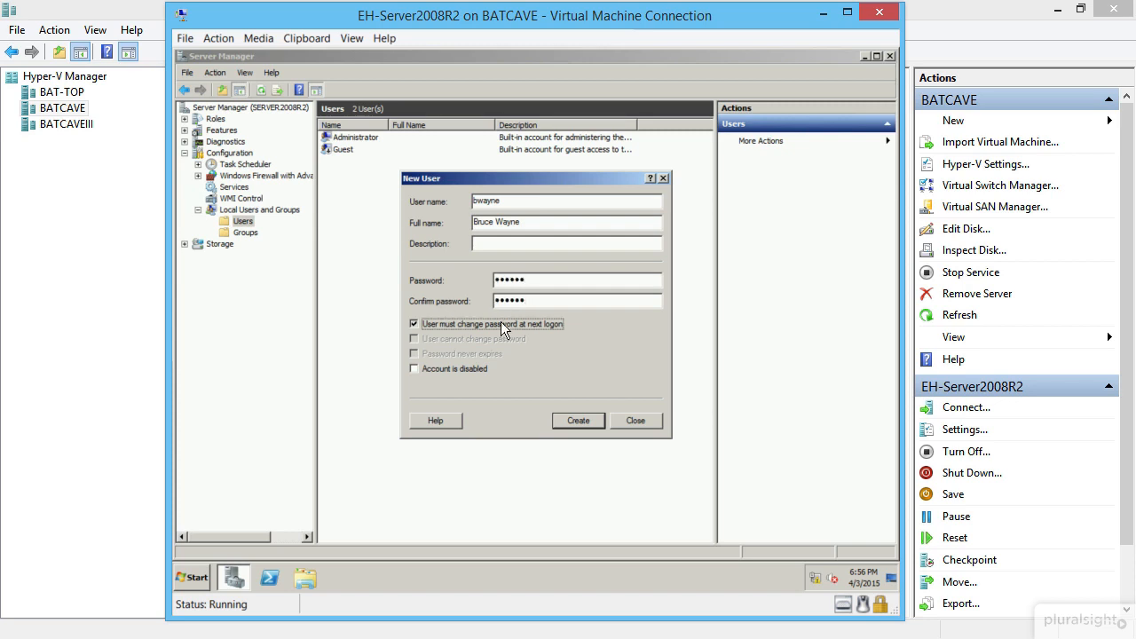
left_click(582, 417)
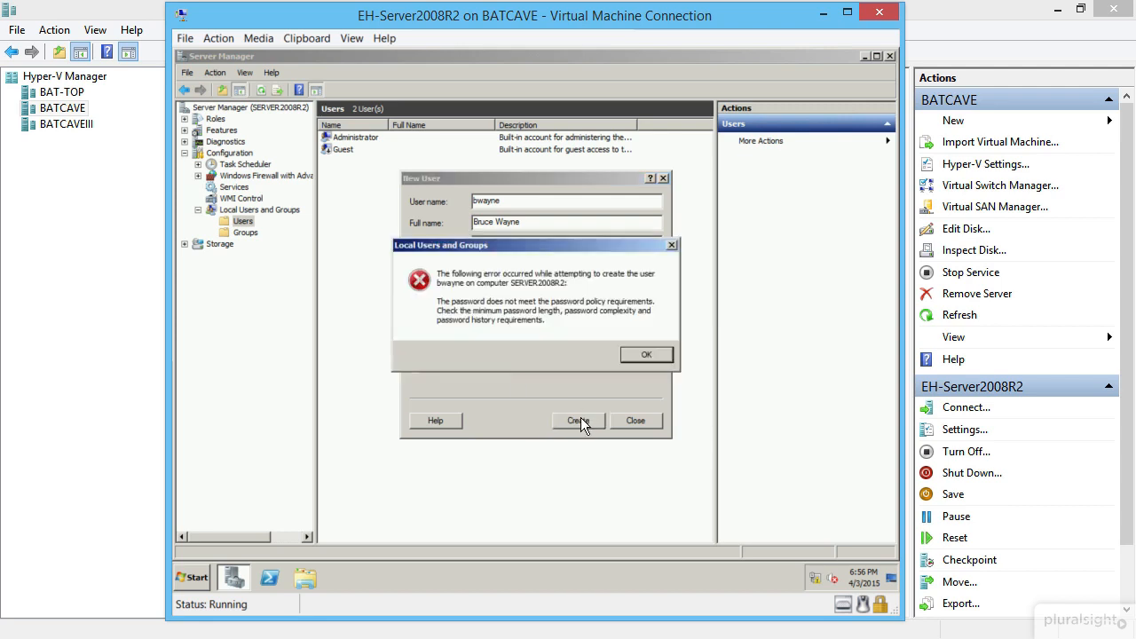
left_click(650, 345)
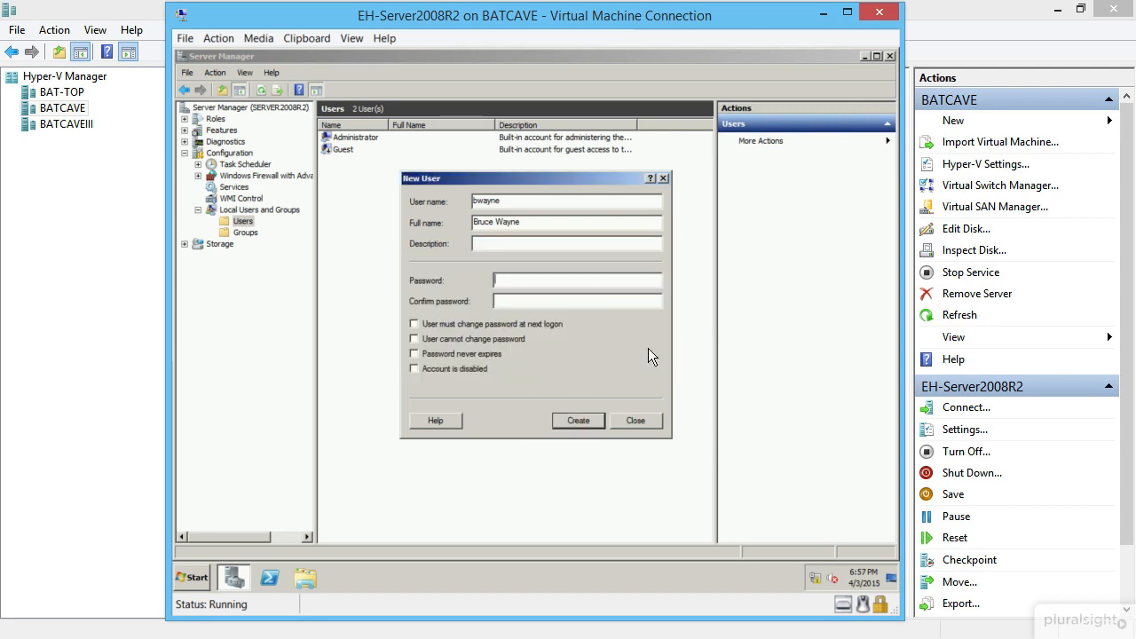
left_click(626, 424)
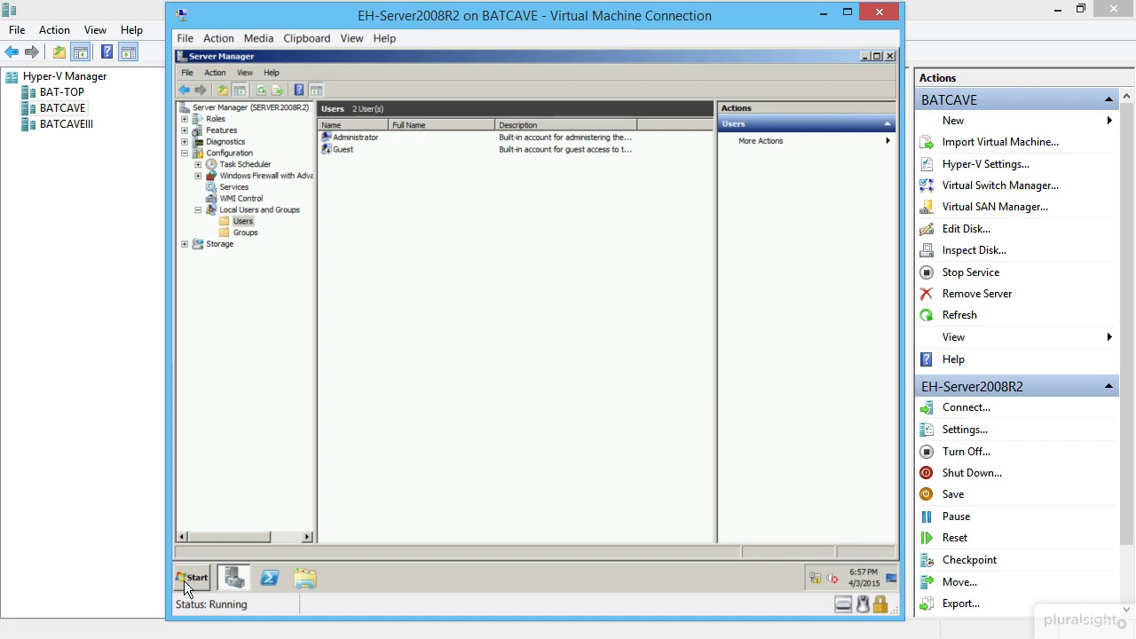
- Open Local Security Policy at Account Policies > Password Policy
left_click(184, 580)
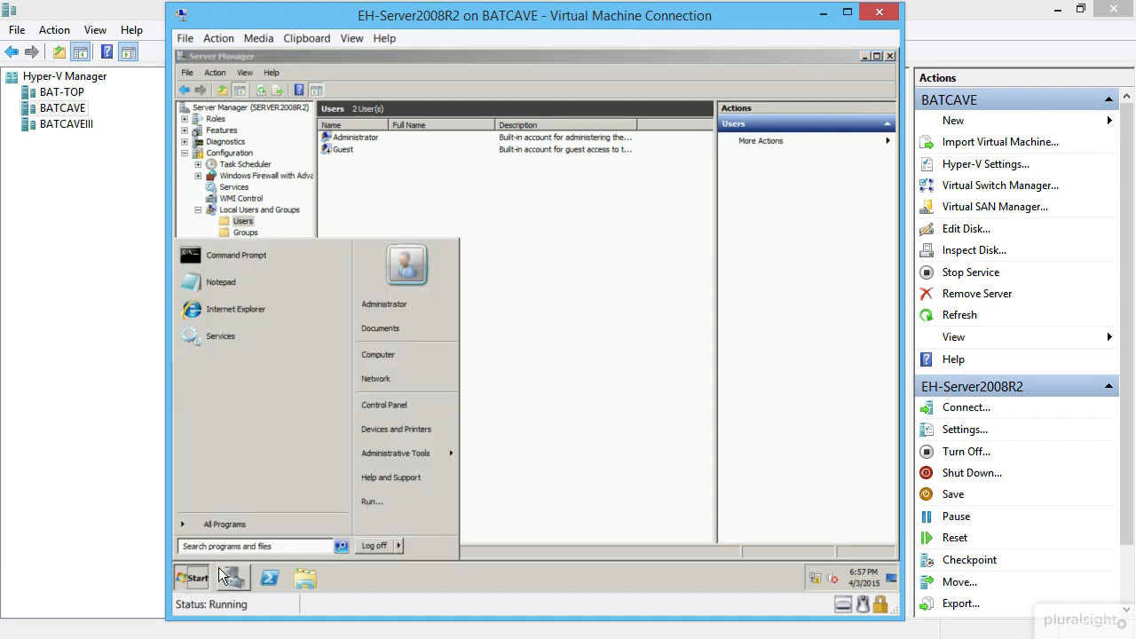
mouse_move(403, 452)
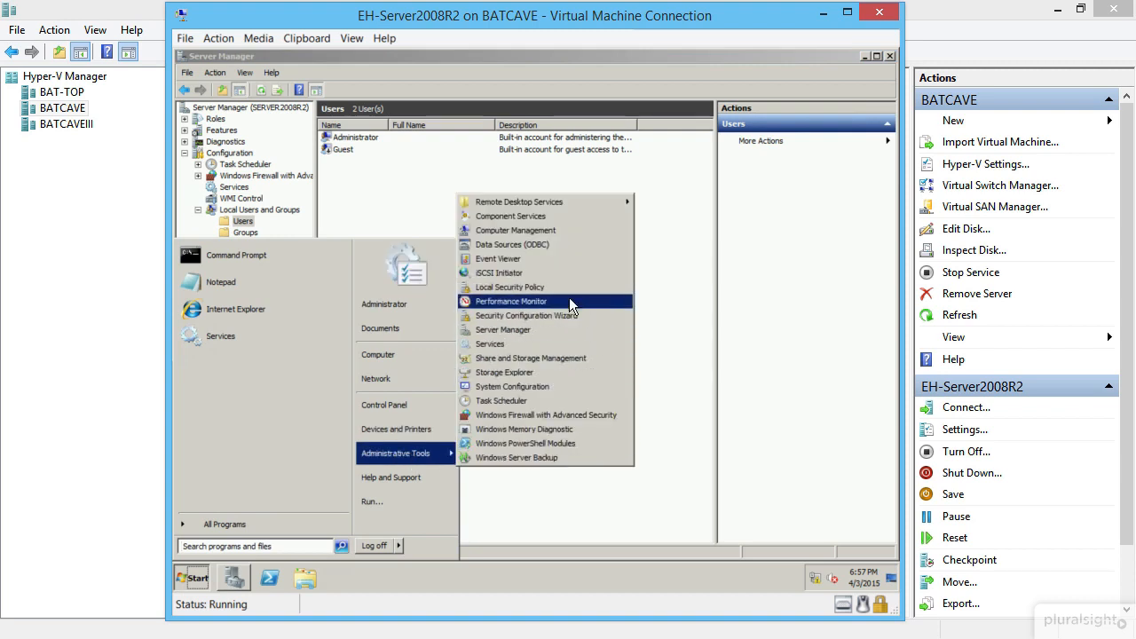
left_click(513, 287)
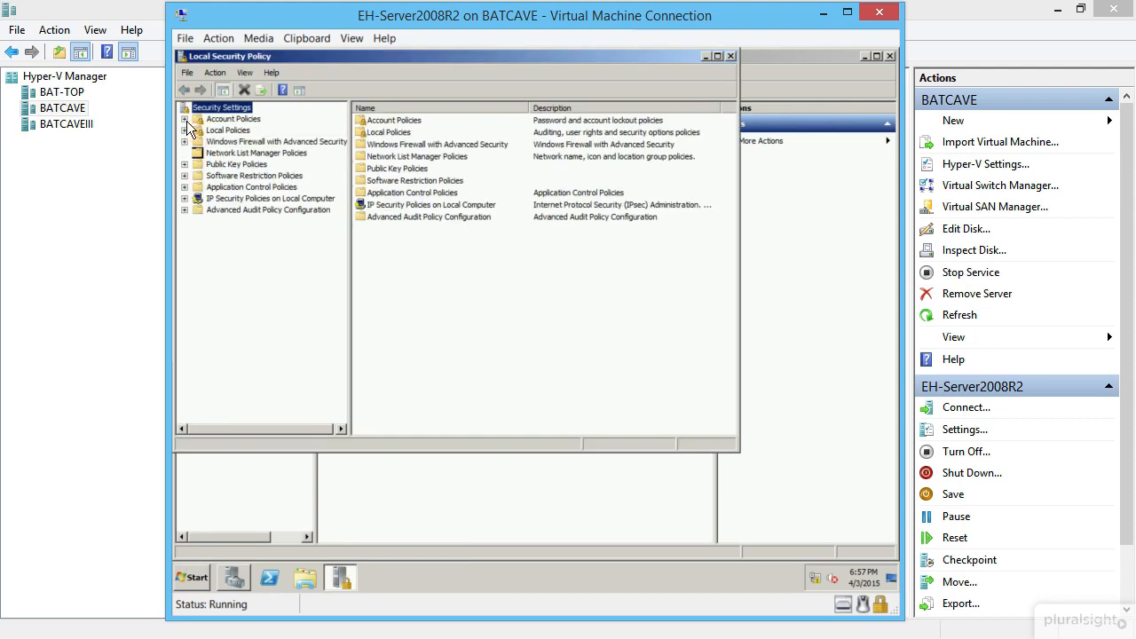
left_click(183, 119)
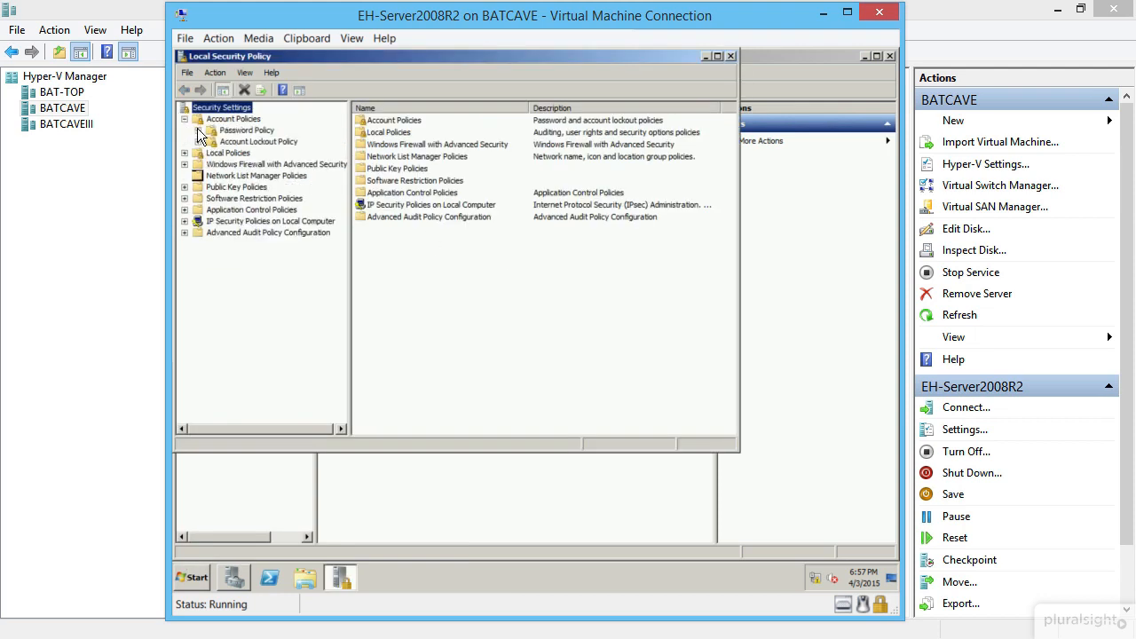
left_click(246, 130)
- Disable 'Password must meet complexity requirements' and close the policy editor
left_click(436, 172)
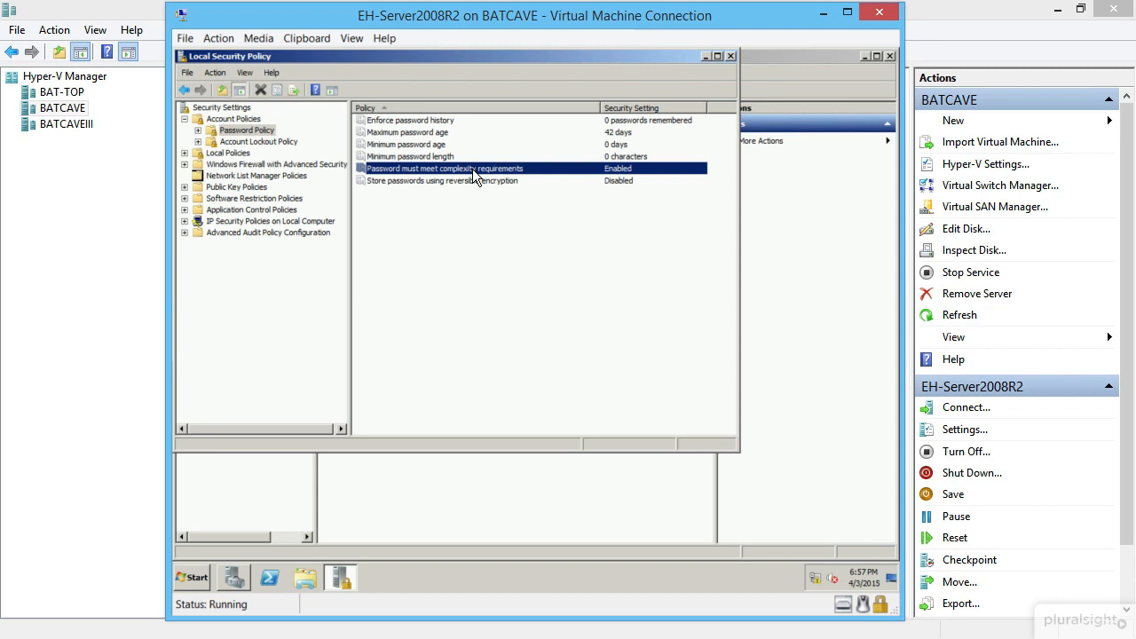
double_click(472, 169)
left_click(343, 190)
left_click(457, 413)
left_click(729, 56)
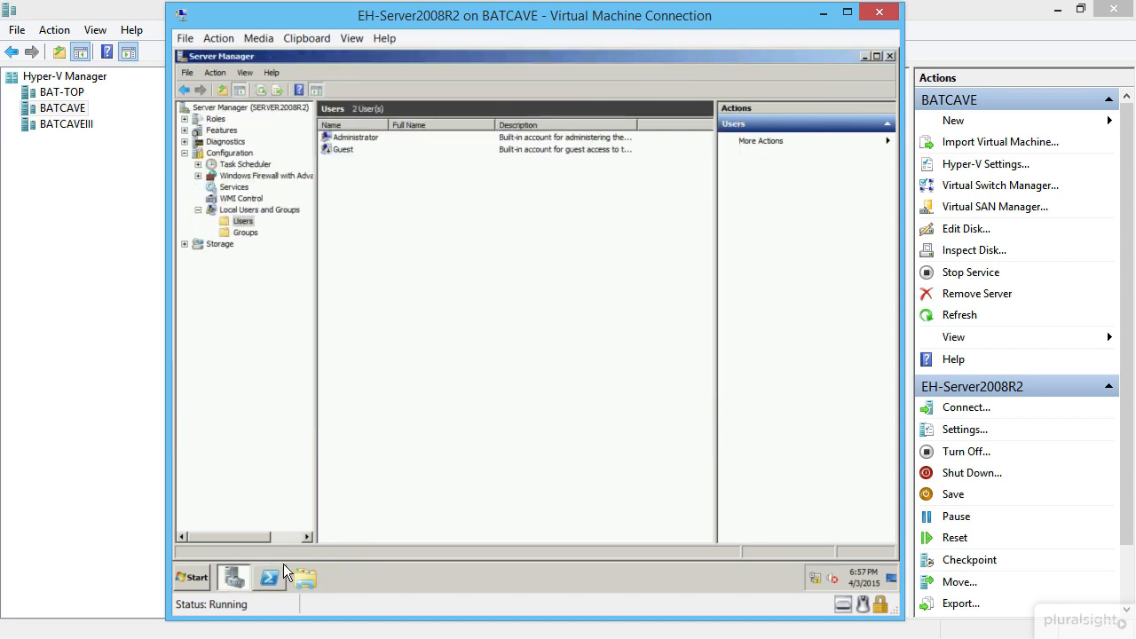
- Create the first local user with username, full name and password, without forced password change
right_click(374, 187)
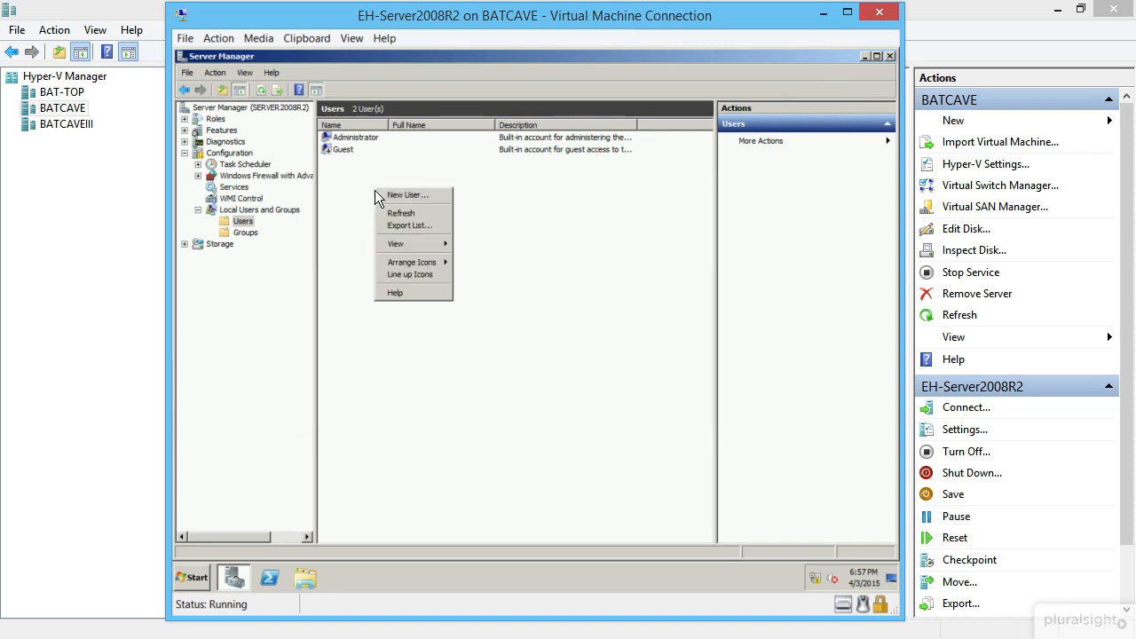
left_click(418, 196)
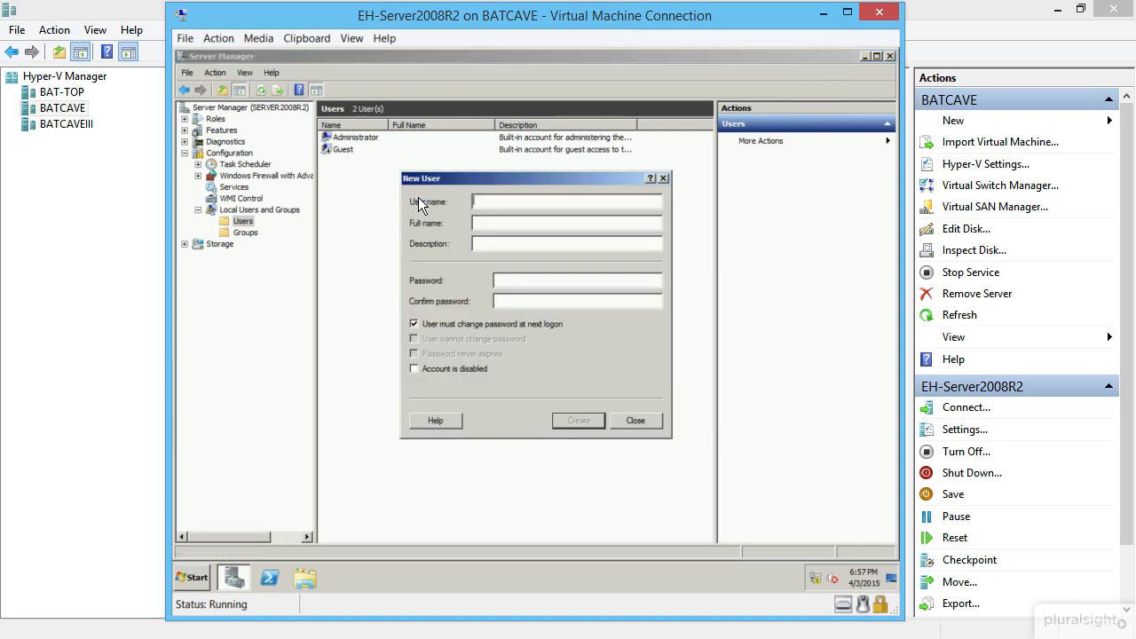
type("bwayne")
key("Tab")
key("Tab")
type("Bruce WAyn")
key("BackSpace")
key("BackSpace")
key("BackSpace")
type("ayne")
key("Tab")
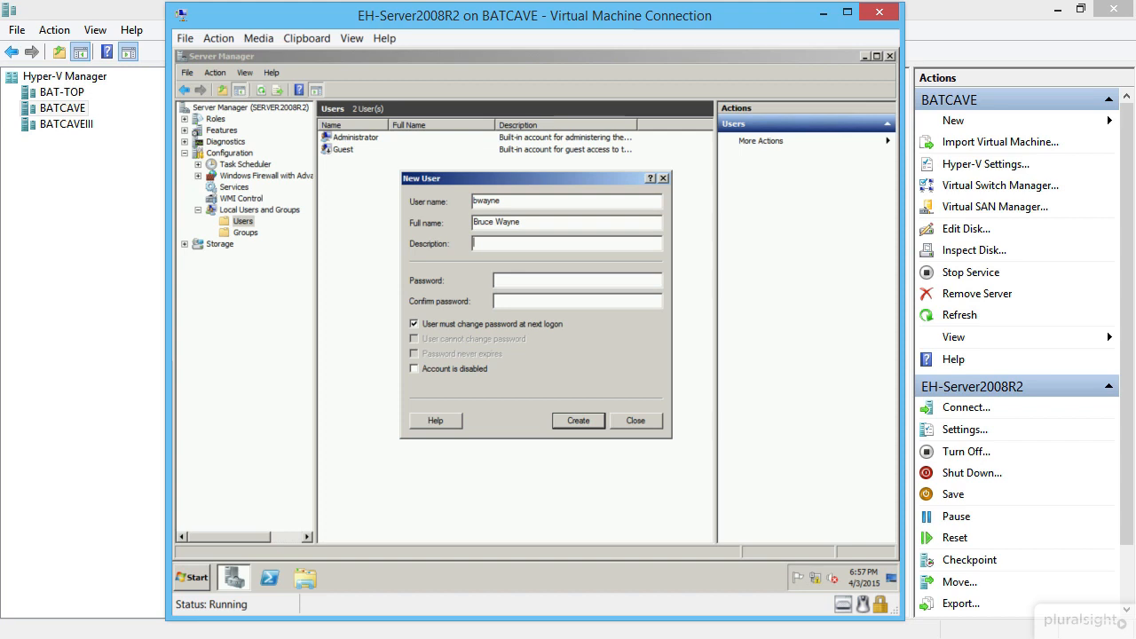
type("******")
key("Tab")
type("******")
left_click(510, 322)
left_click(579, 422)
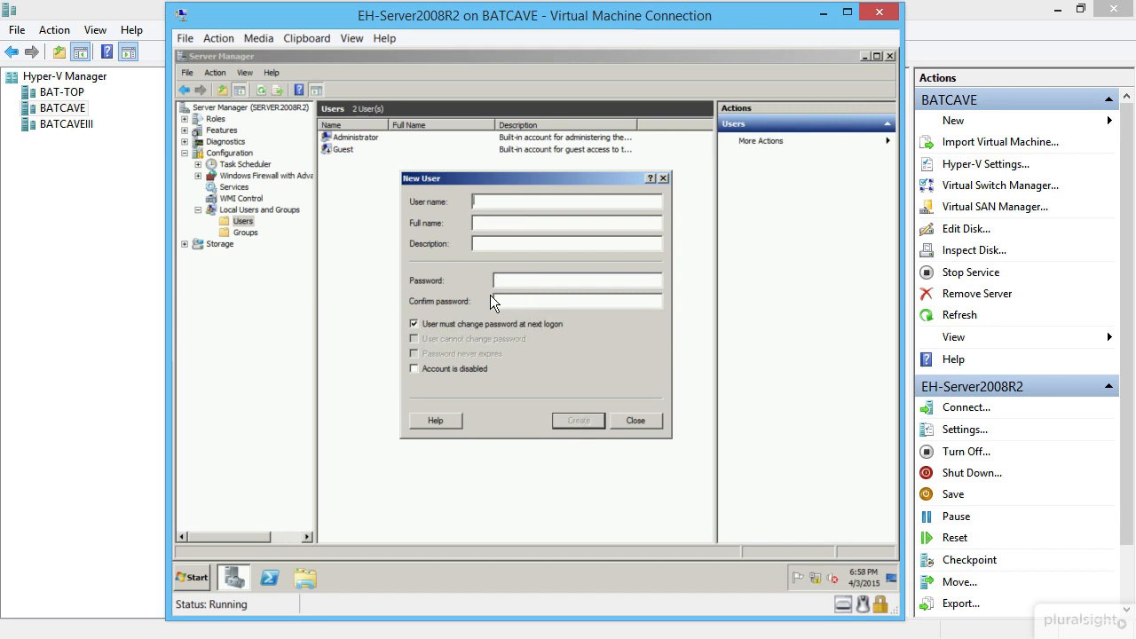
- Create the second local user account, also not required to change password at next logon
type("dgr")
type("ayson")
type("Dick G")
type("rayson")
type("•••••")
key("Tab")
type("•••••")
left_click(506, 321)
left_click(579, 421)
- Create the third local user account with its full name and password, no forced change
type("h")
type("jordon")
type("Hal Jordon")
key("Tab")
type("Passw")
key("Tab")
type("Passw")
left_click(504, 324)
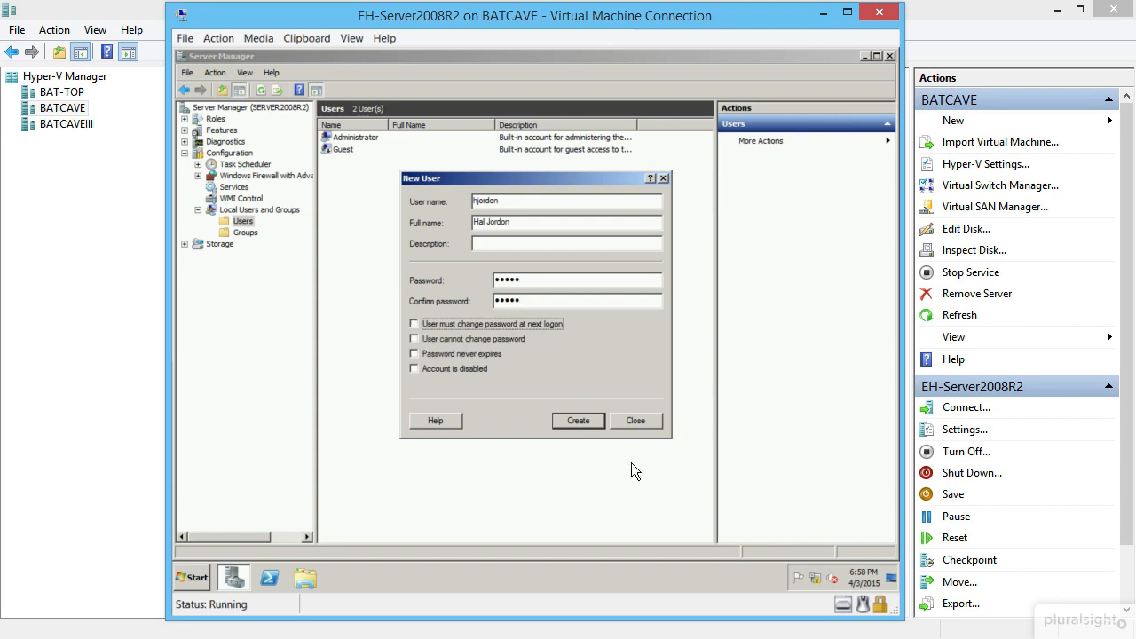
left_click(578, 421)
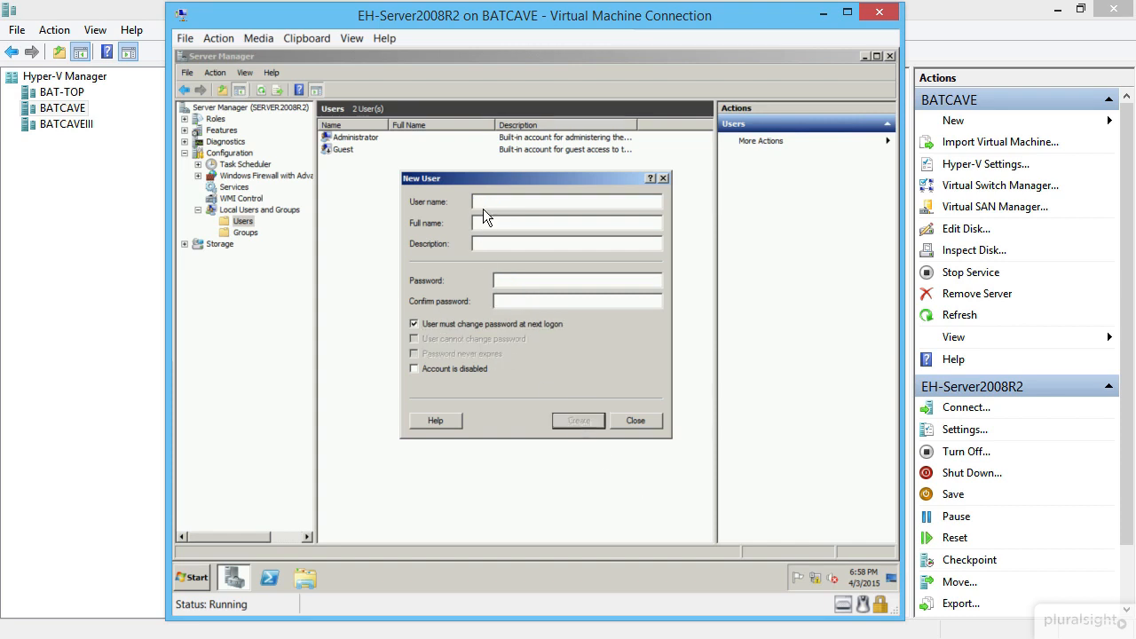
- Create the fourth local user account without forced password change and close the form
type("ckent")
key("Tab")
type("Clark Ken")
type("t")
type("•••••")
type("•••••")
left_click(434, 325)
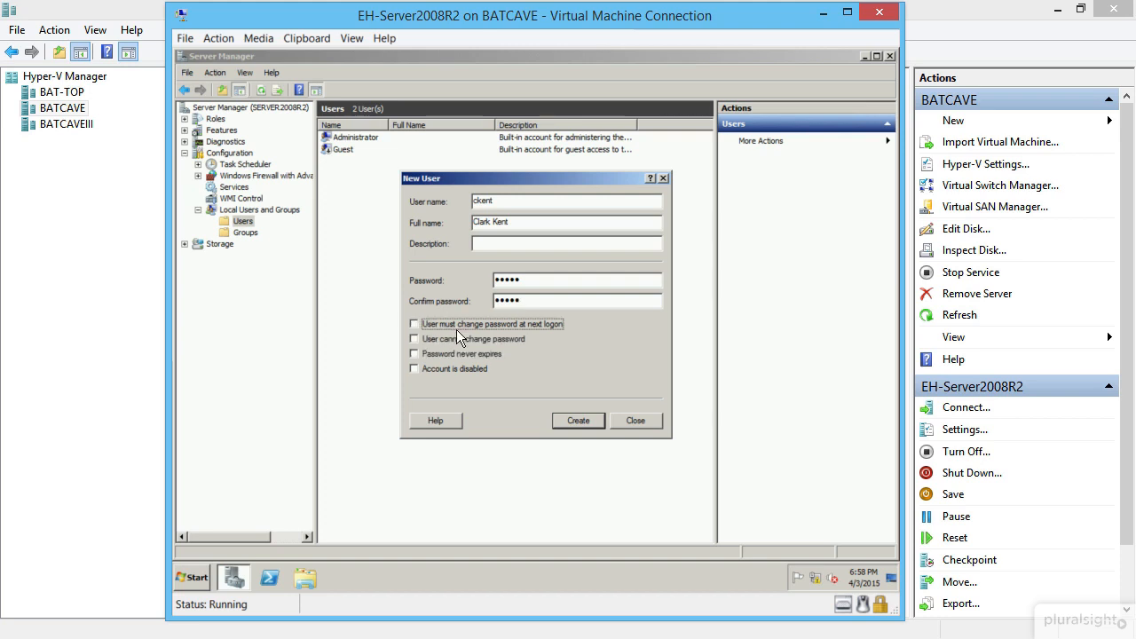
left_click(578, 421)
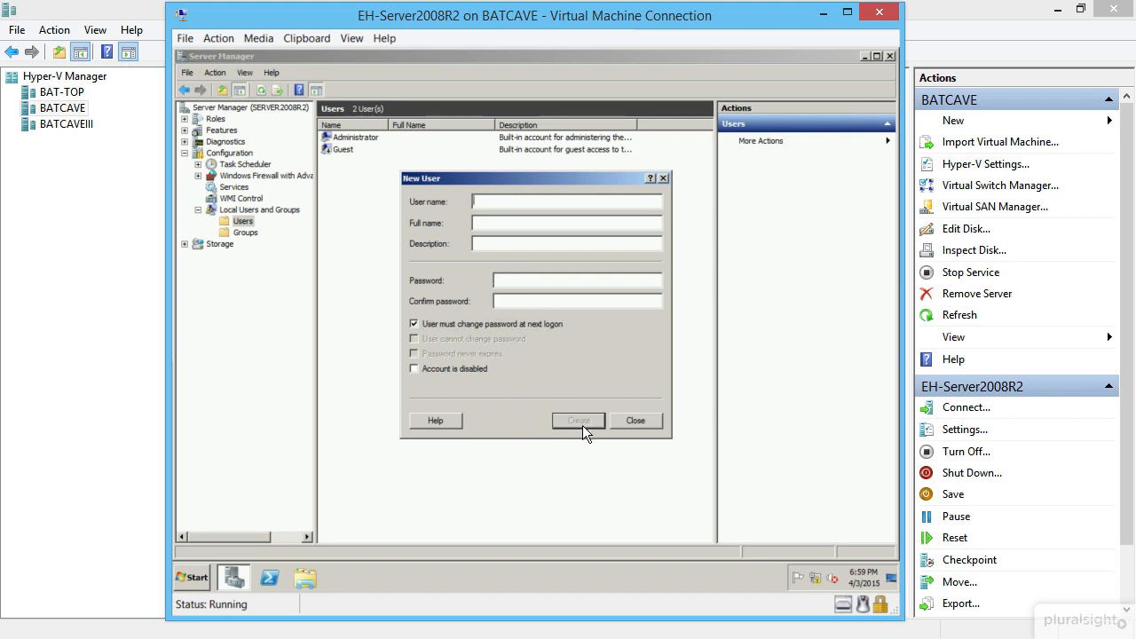
left_click(615, 417)
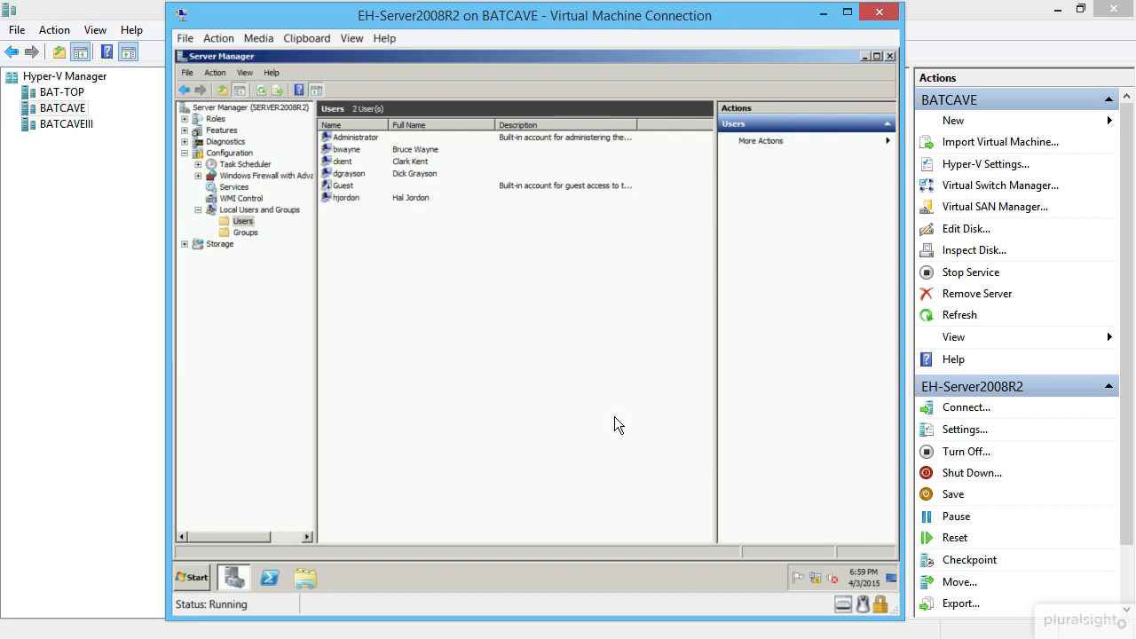
left_click(271, 577)
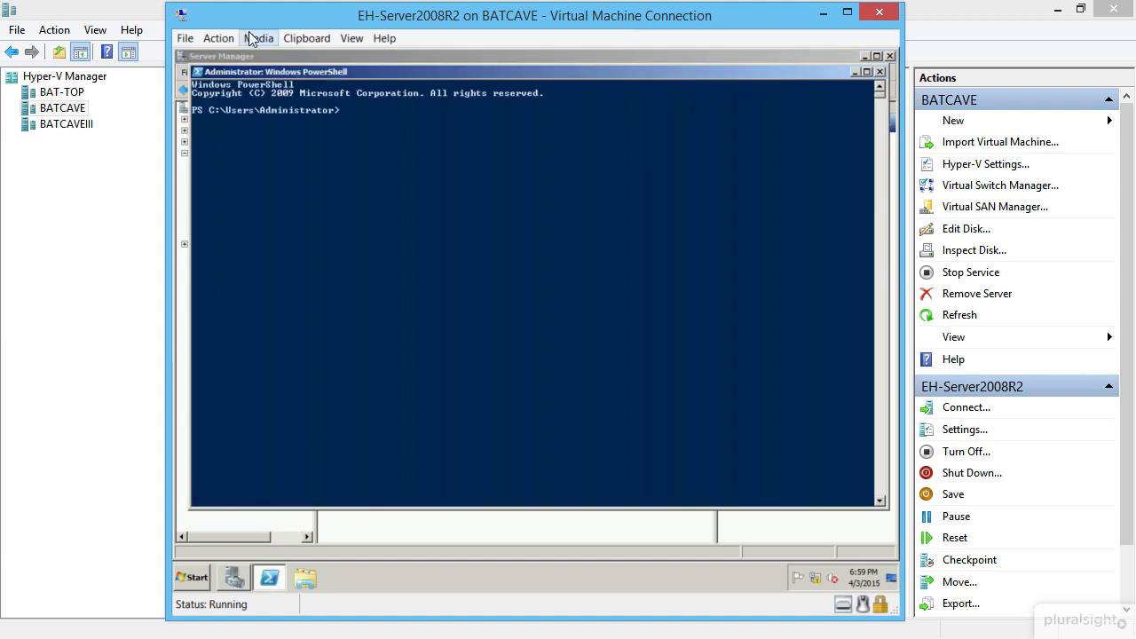
- In the PowerShell console properties, set the font to Lucida Console at a larger size
left_click(197, 75)
left_click(246, 186)
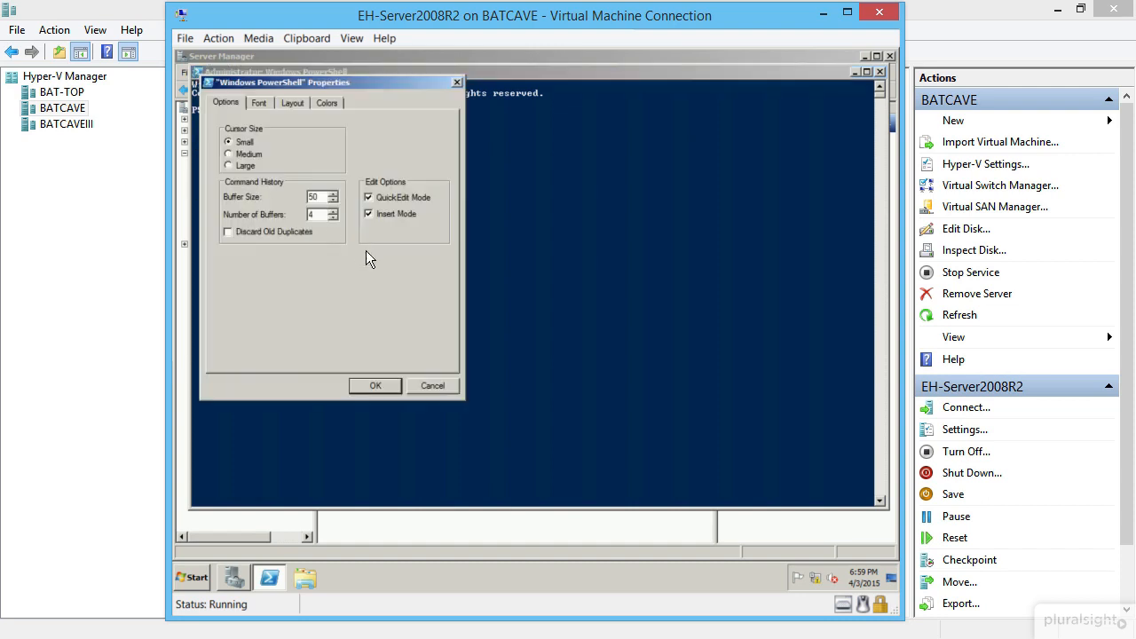
left_click(260, 102)
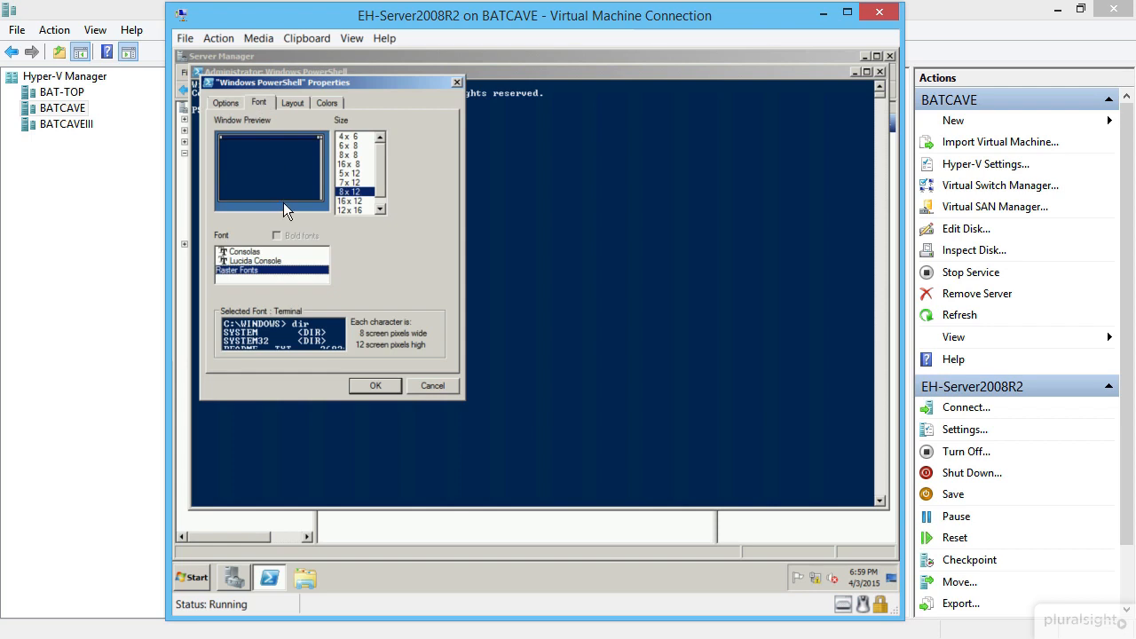
left_click(274, 259)
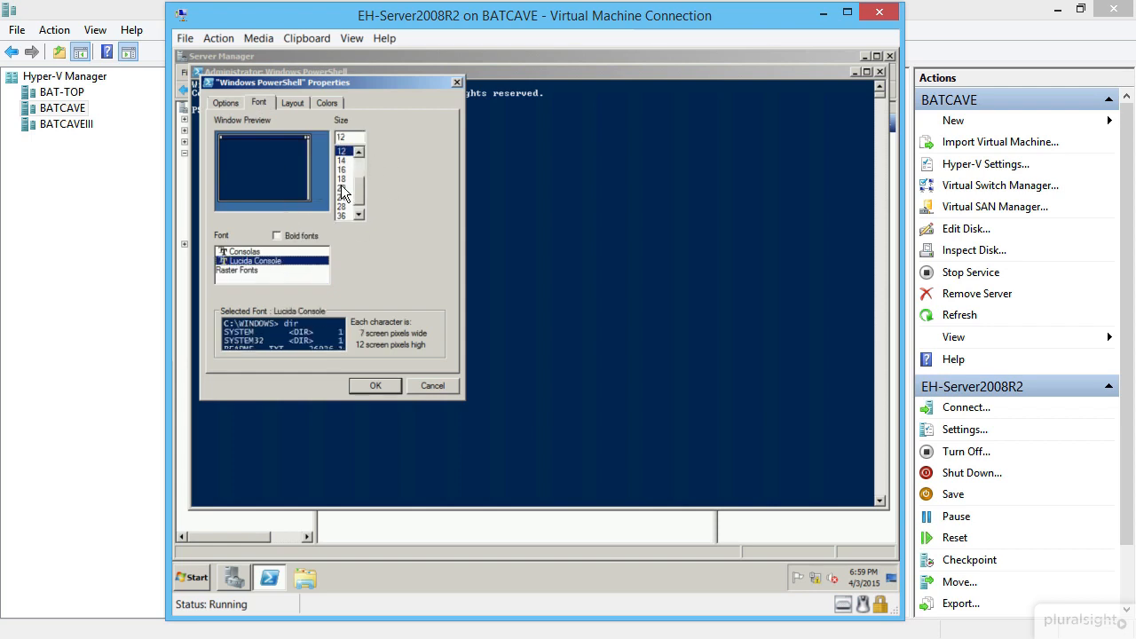
left_click(342, 188)
- Set the console screen text to yellow and the screen background to black
left_click(322, 102)
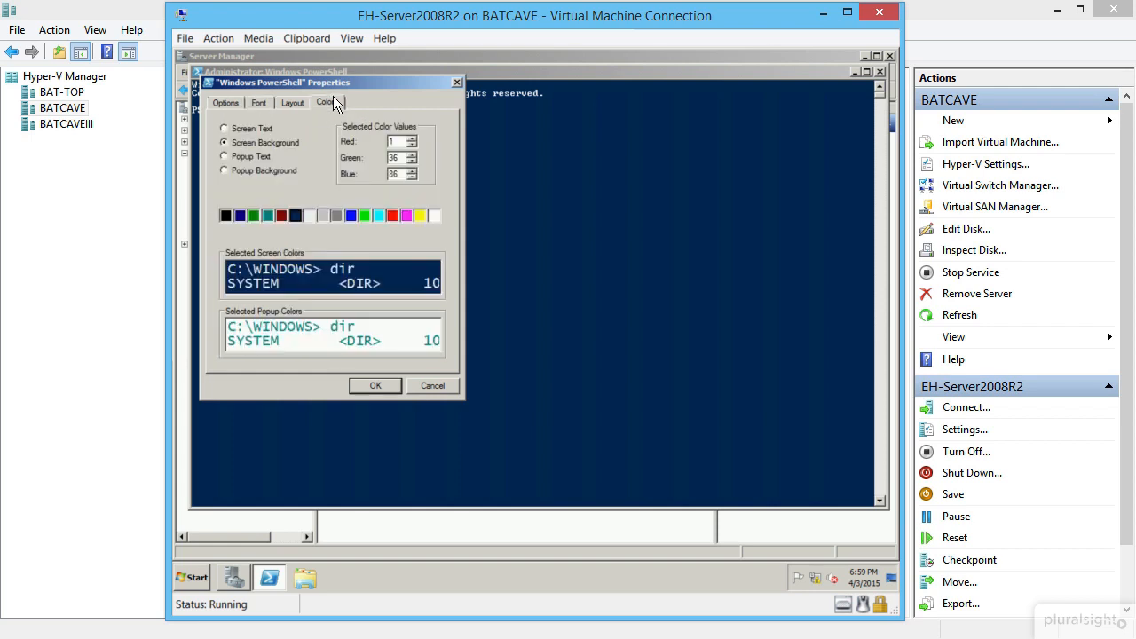
left_click(253, 128)
left_click(420, 216)
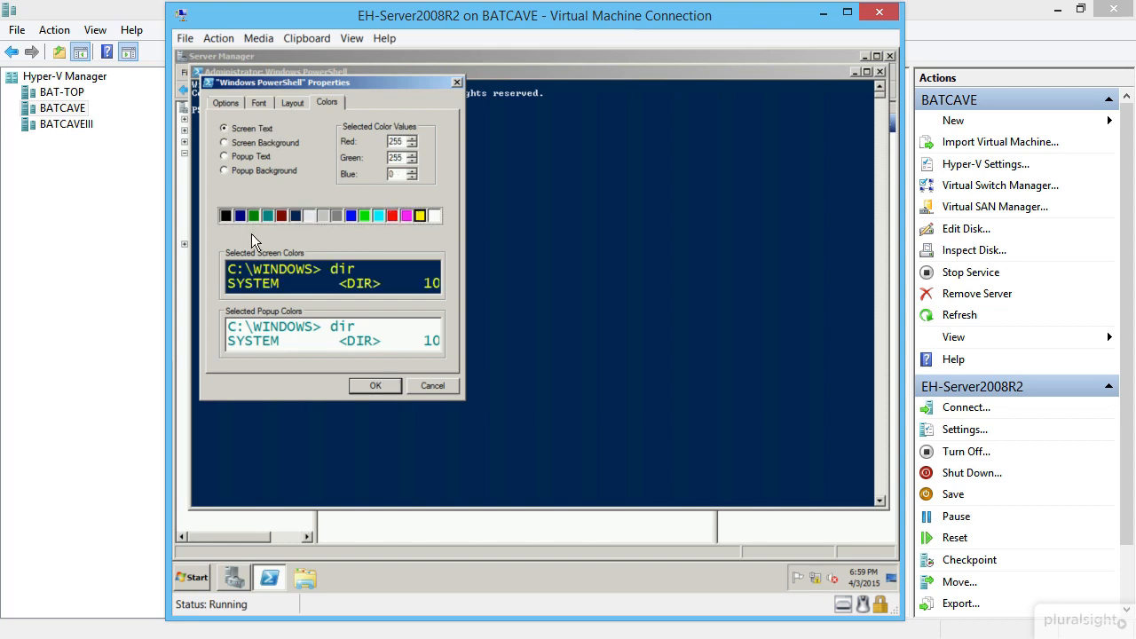
left_click(238, 139)
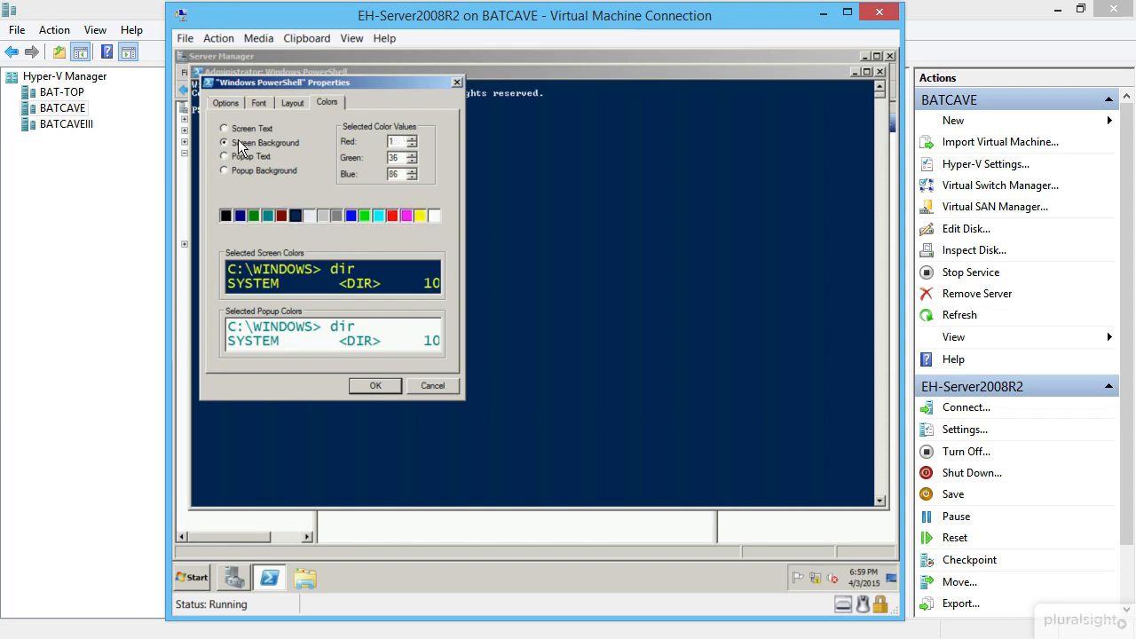
left_click(227, 219)
- Apply the new console font and colours, then start cmd and exit back to PowerShell
left_click(375, 385)
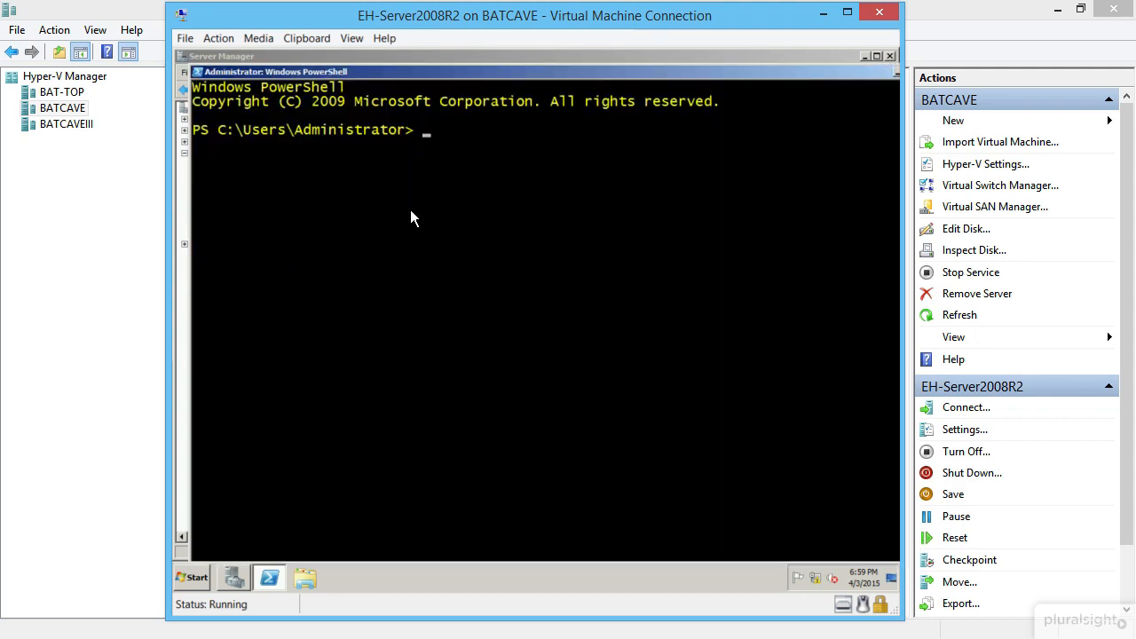
type("cmd")
key("Return")
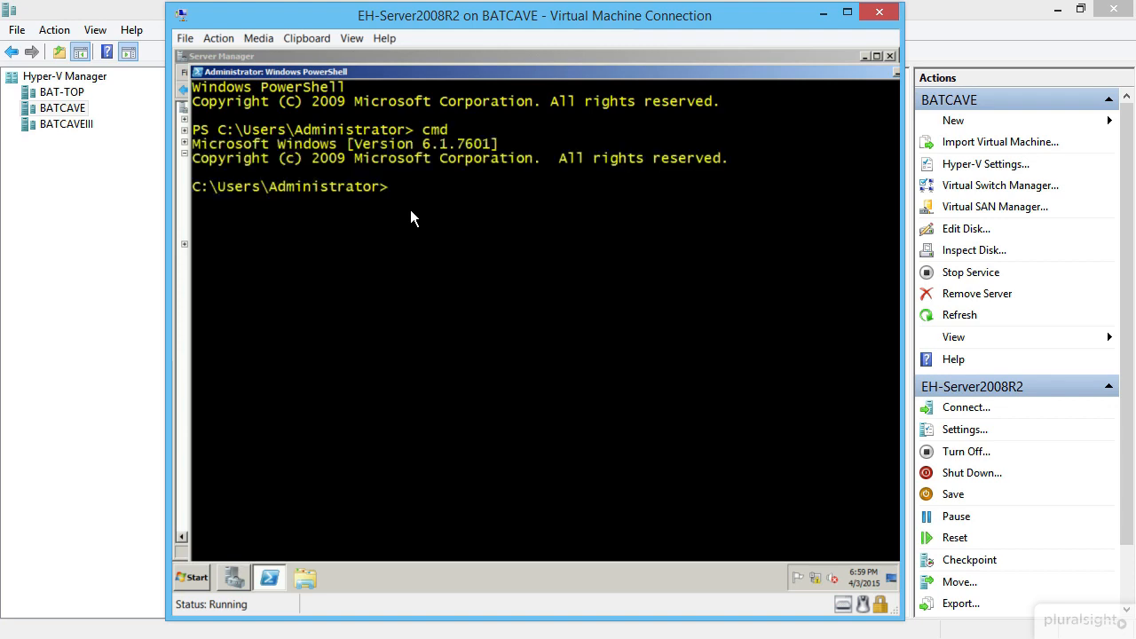
type("exit")
key("Return")
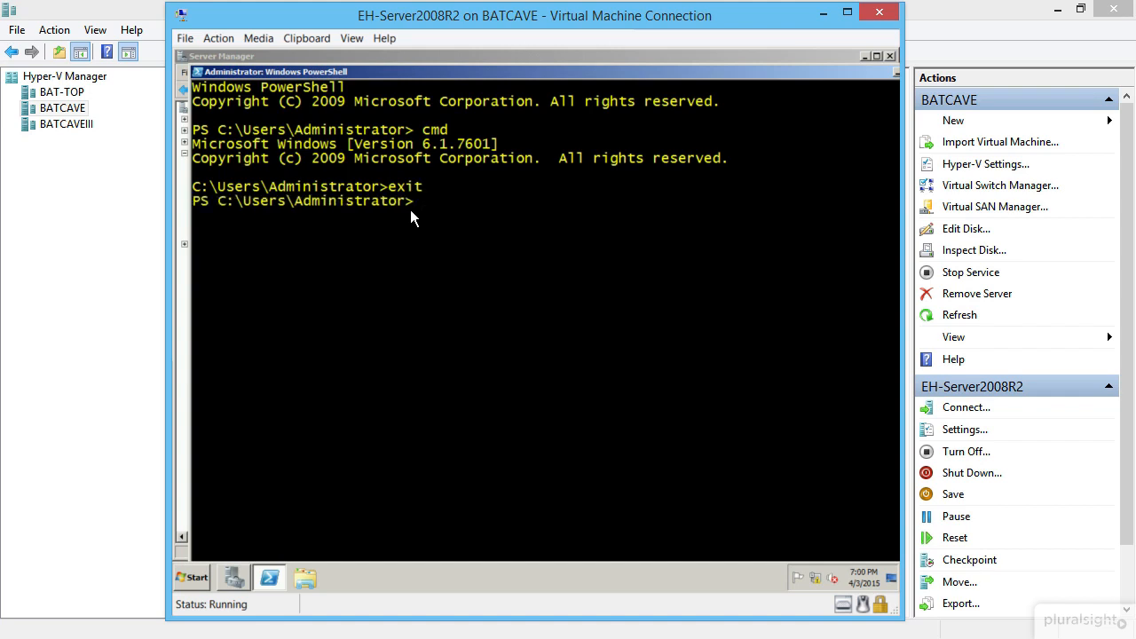
- Ping 192.168.0.10 from PowerShell
type("ping")
type("192.168.0.10")
key("Return")
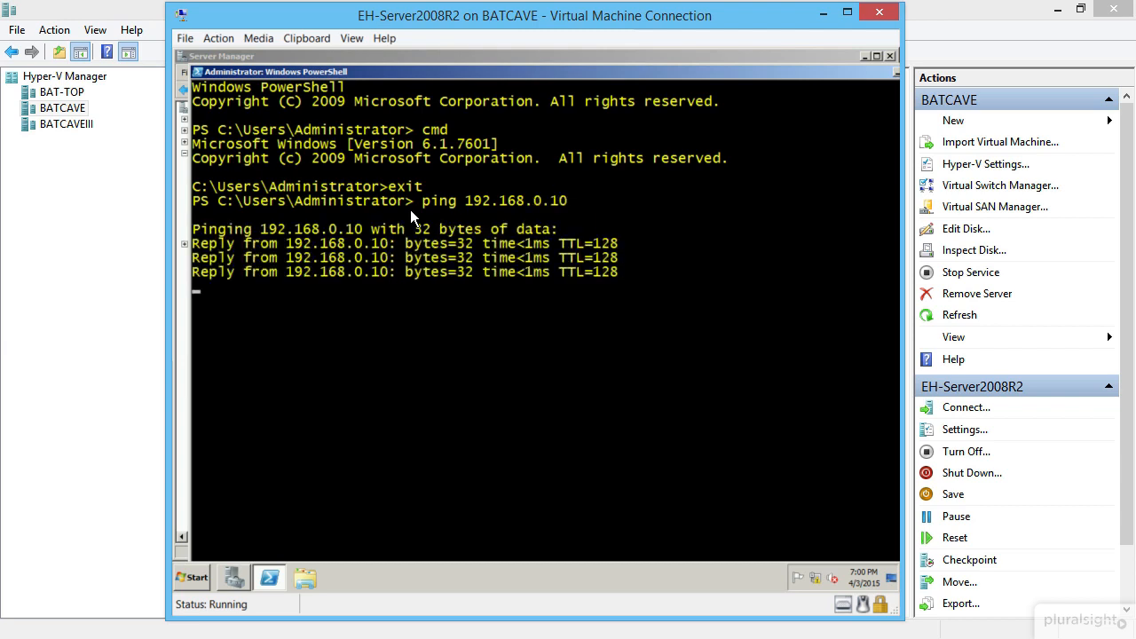
- Clear the PowerShell console with cls
type("exi")
key("BackSpace")
key("BackSpace")
key("BackSpace")
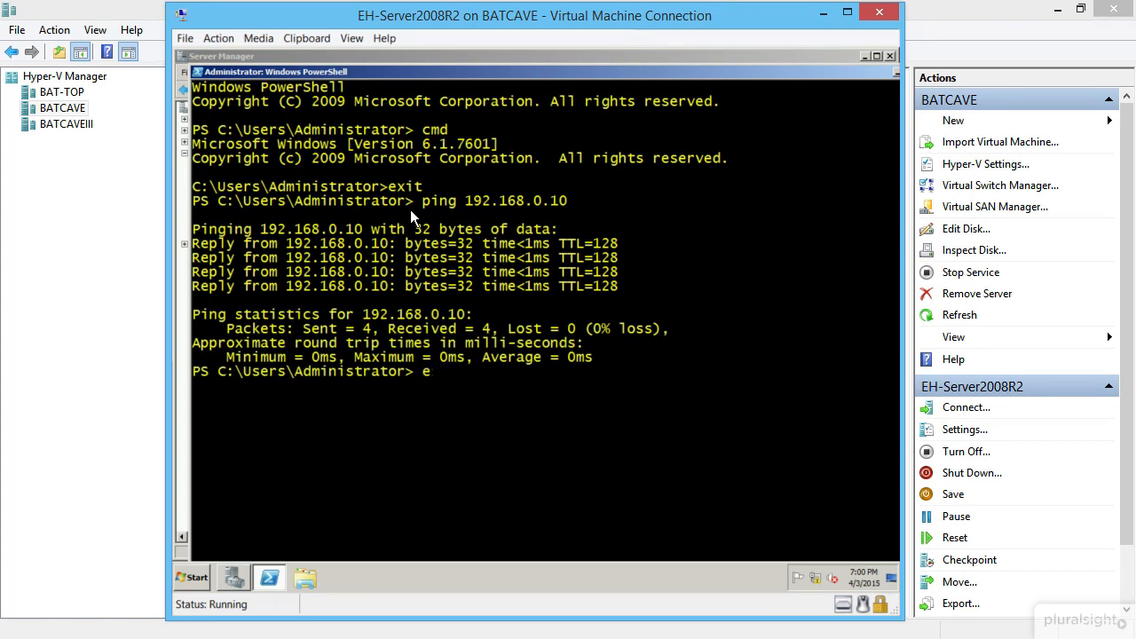
type("cls")
key("Return")
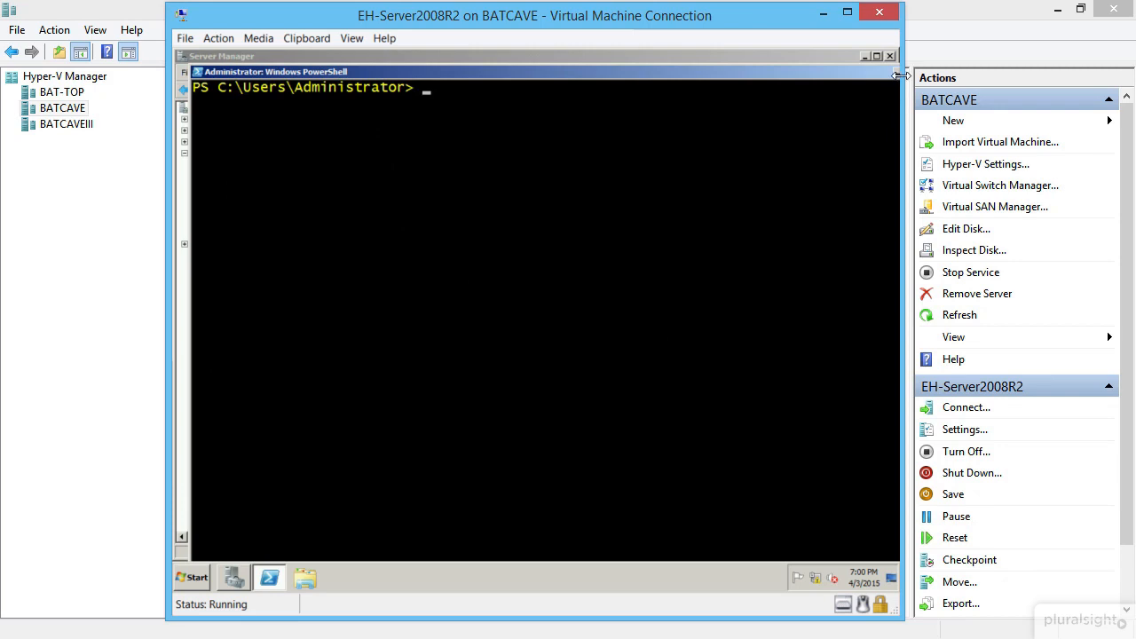
- Show the desktop, then find the screen saver setting via a 'screen' search, confirm (None), and cancel
key("super+d")
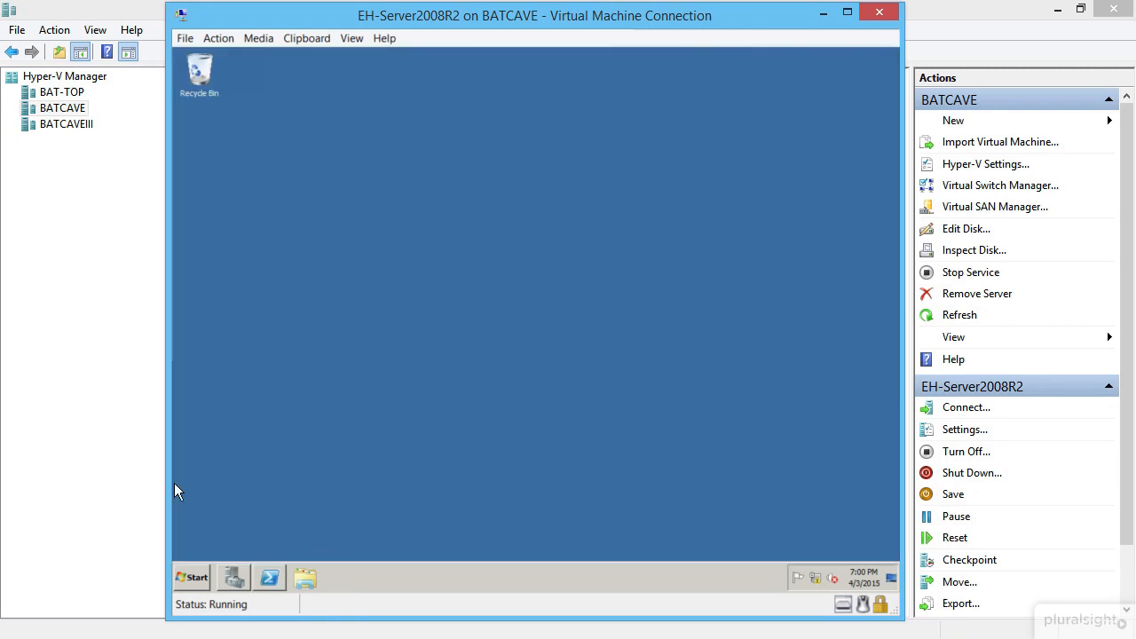
left_click(200, 570)
type("c")
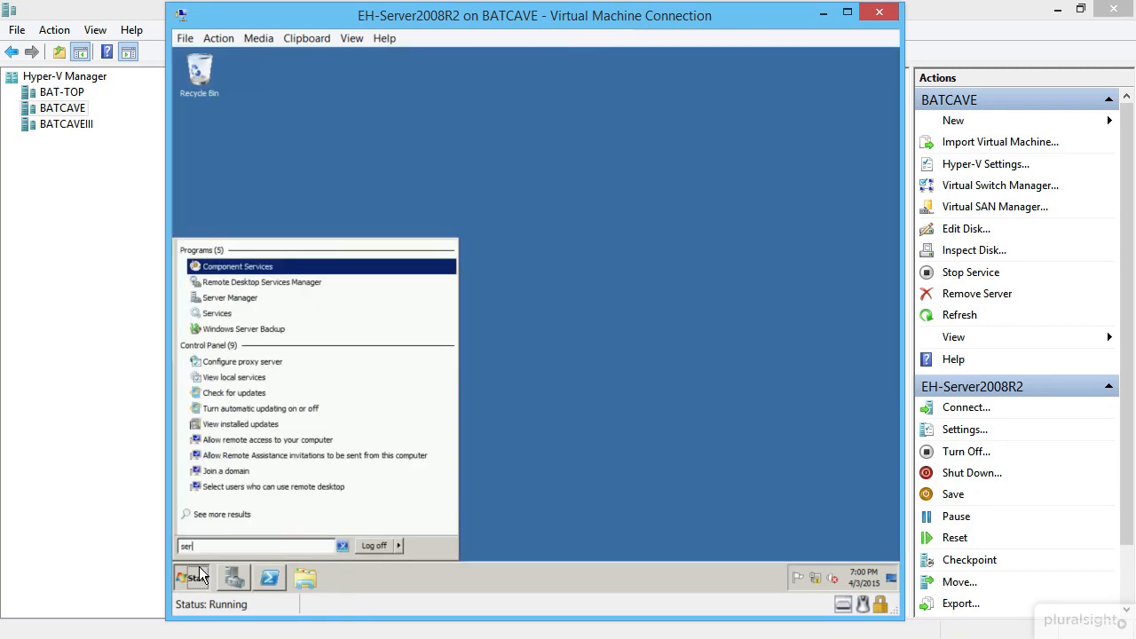
key("BackSpace")
type("s")
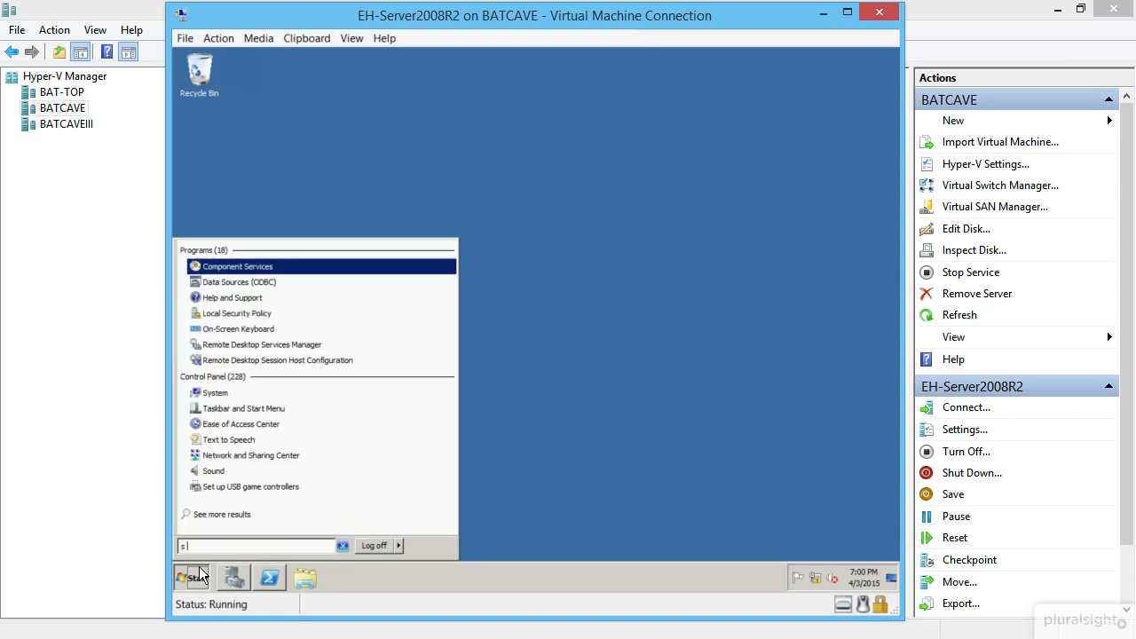
type("creen")
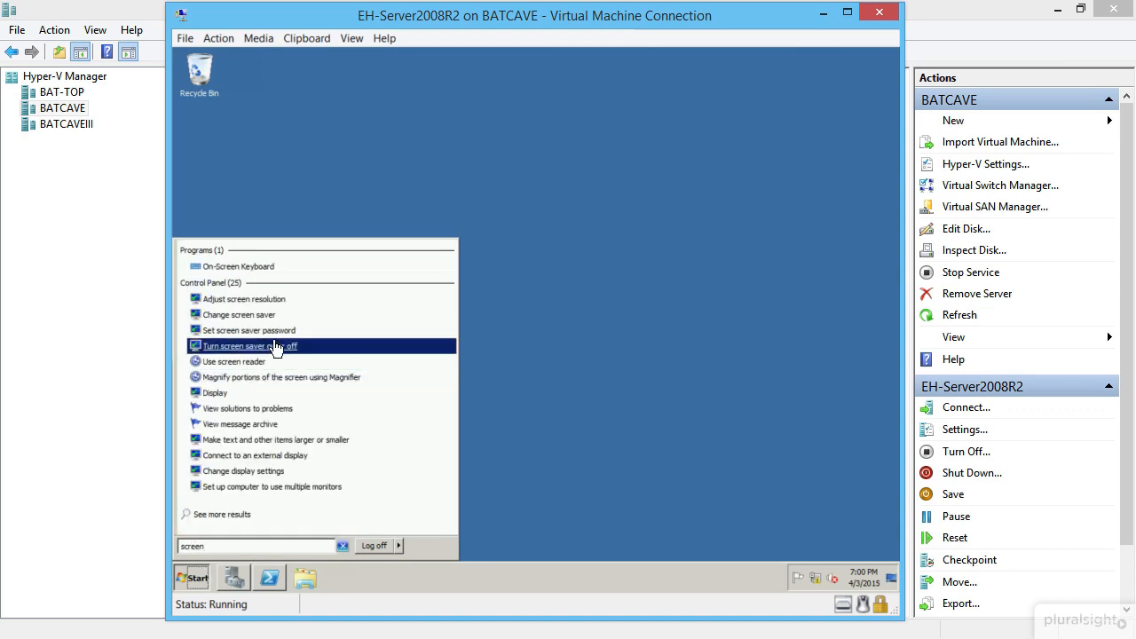
key("Up")
key("Return")
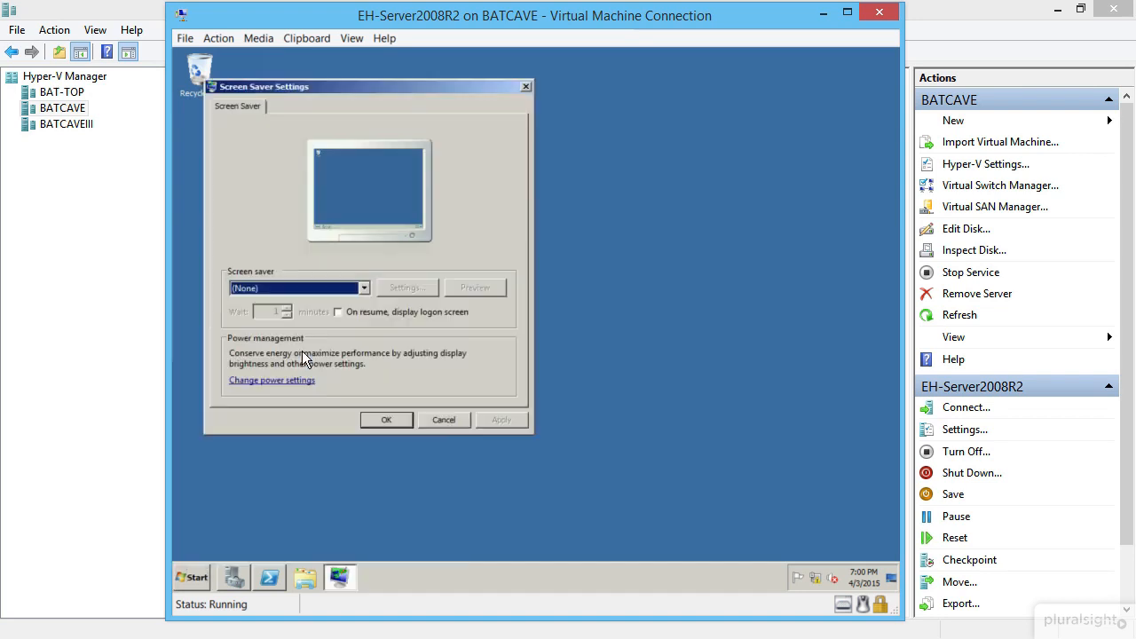
left_click(436, 424)
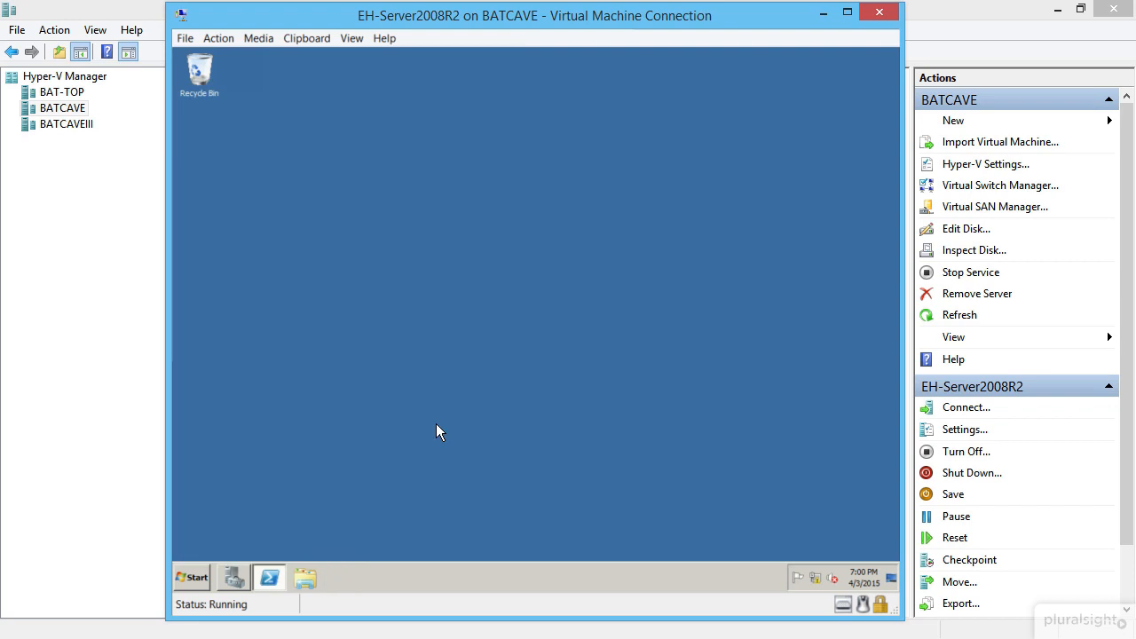